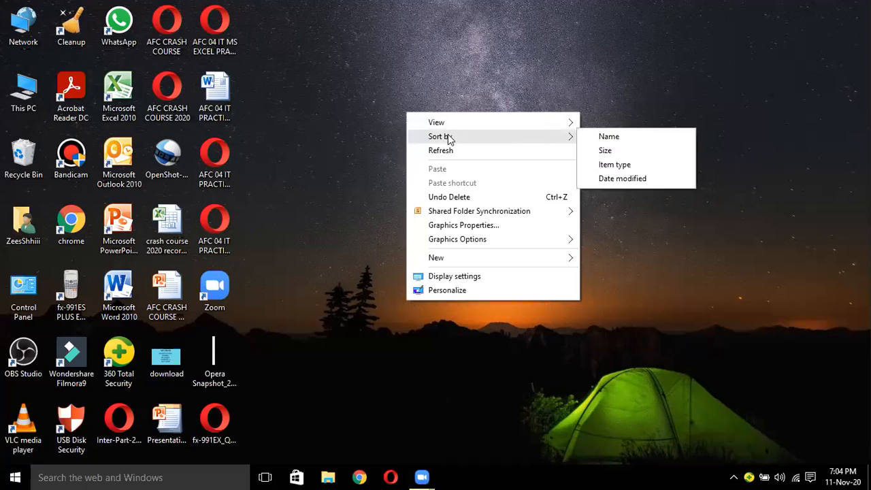
Create a new text document on the desktop with its default name and open it
{"action": "mouse_move", "coordinate": [576, 265]}
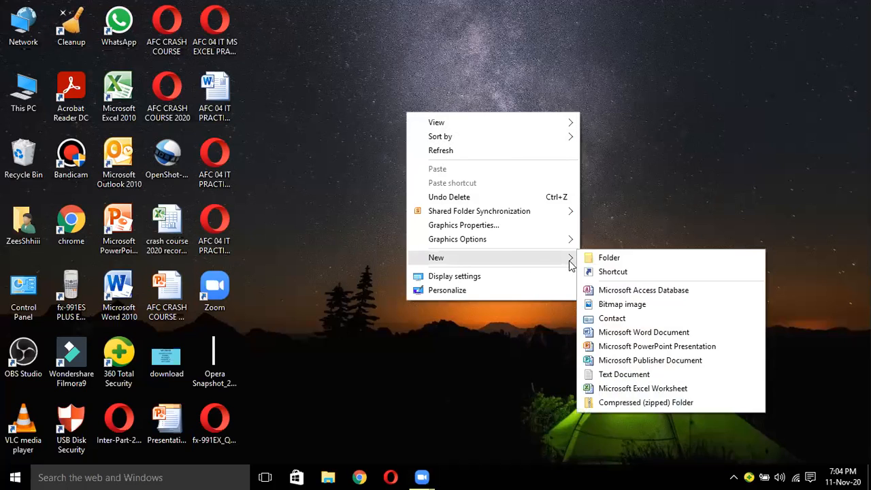
{"action": "left_click", "coordinate": [619, 374]}
{"action": "key", "text": "Return"}
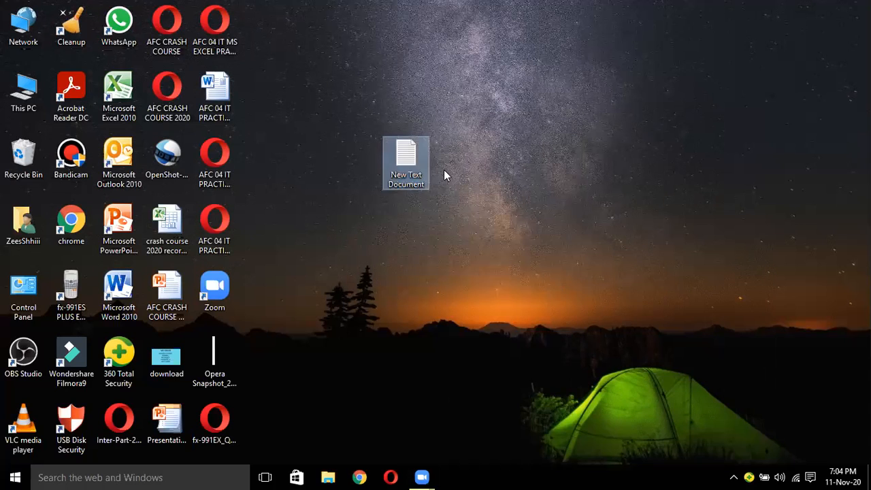
{"action": "double_click", "coordinate": [407, 180]}
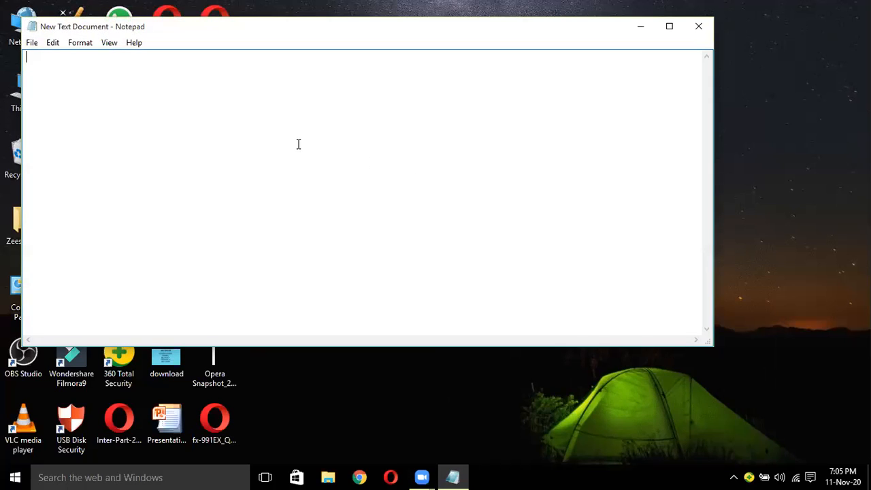
Enter the lines "oppo f9 40000", "samsung a5 50000" and "infinix hot9 19000" in the document, saving the changes on closing
{"action": "type", "text": "oppo f9 40000 sam"}
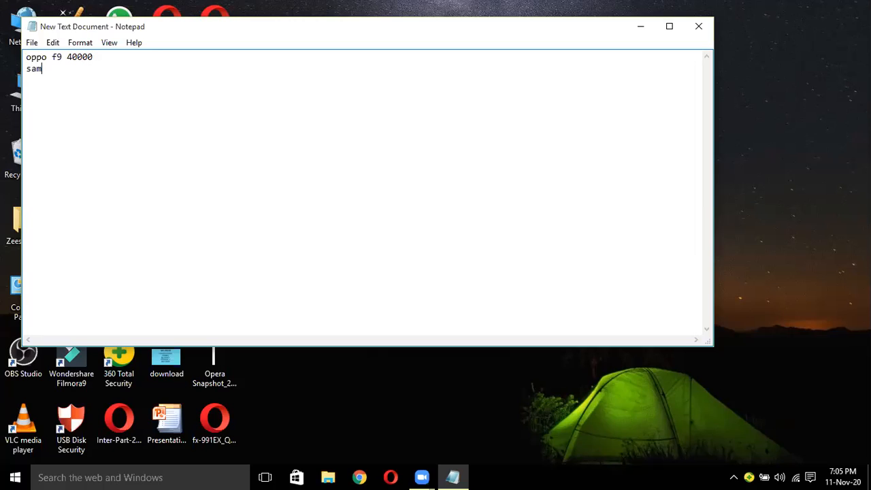
{"action": "type", "text": "sung a"}
{"action": "type", "text": "5"}
{"action": "type", "text": " 50000 "}
{"action": "type", "text": "infini"}
{"action": "type", "text": "x"}
{"action": "type", "text": " hot"}
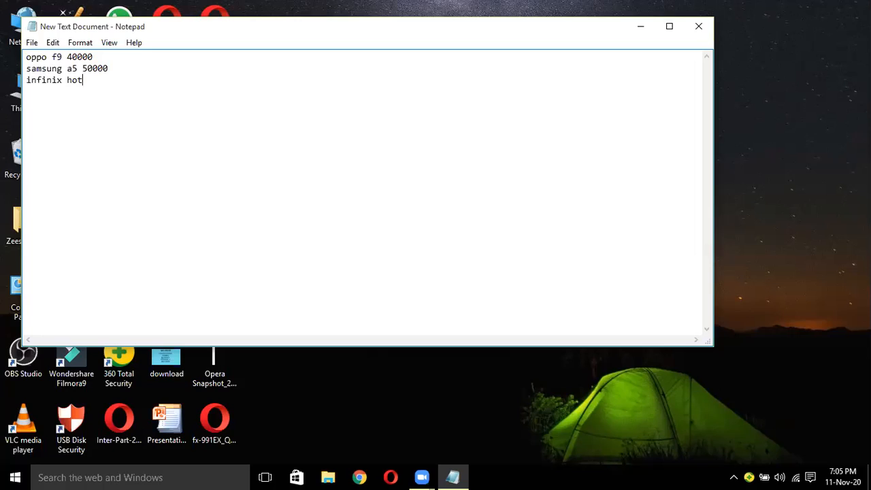
{"action": "type", "text": "9 19000"}
{"action": "left_click", "coordinate": [701, 27]}
{"action": "left_click", "coordinate": [407, 253]}
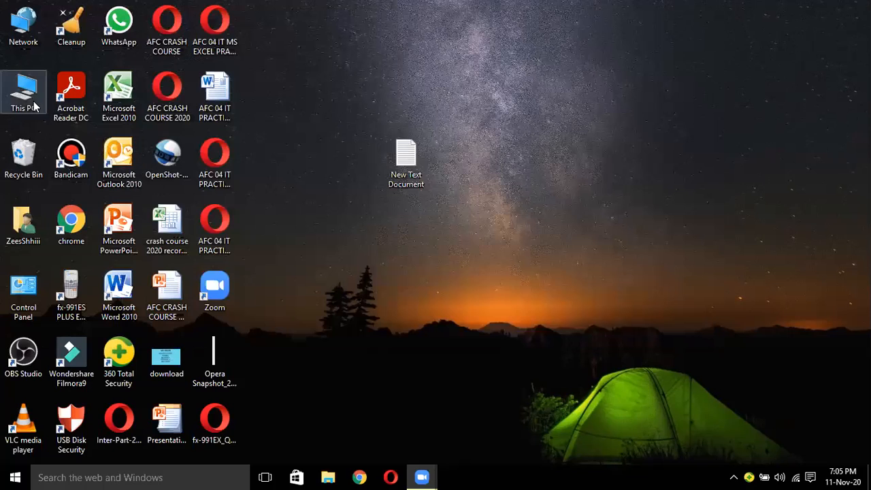
Turn on the display of file name extensions in File Explorer and close the This PC window
{"action": "double_click", "coordinate": [25, 91]}
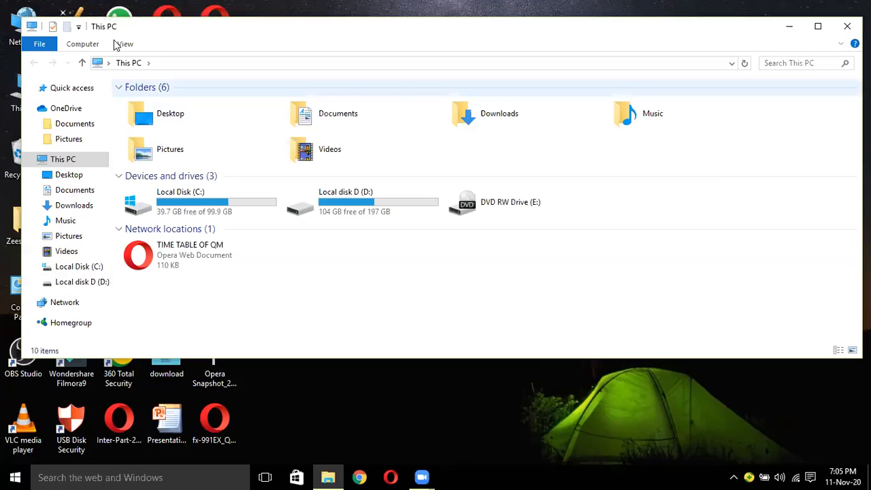
{"action": "left_click", "coordinate": [125, 45]}
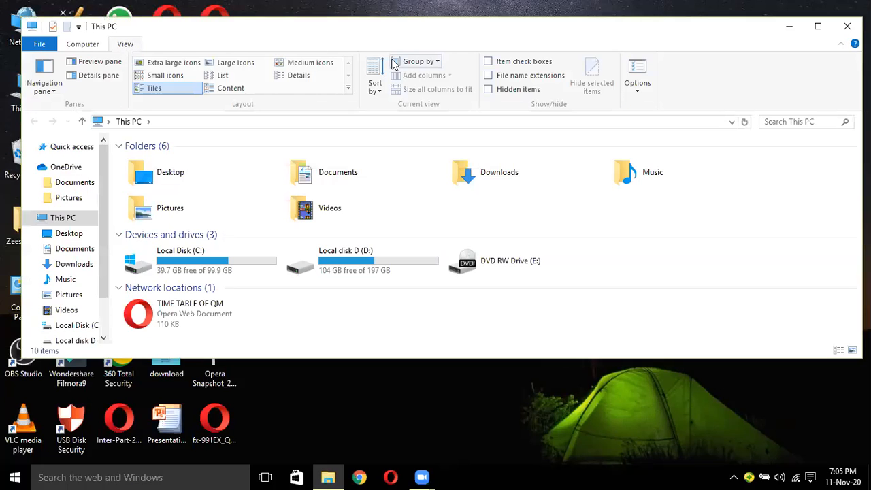
{"action": "left_click", "coordinate": [815, 26]}
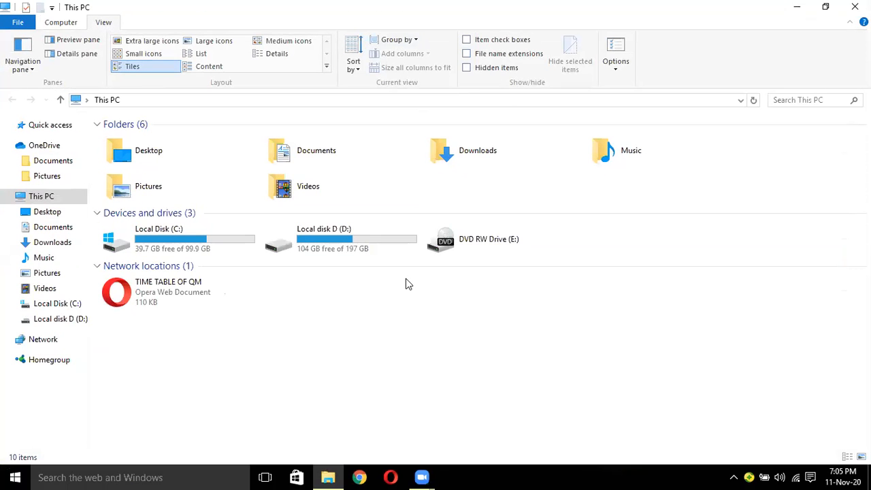
{"action": "left_click", "coordinate": [385, 155]}
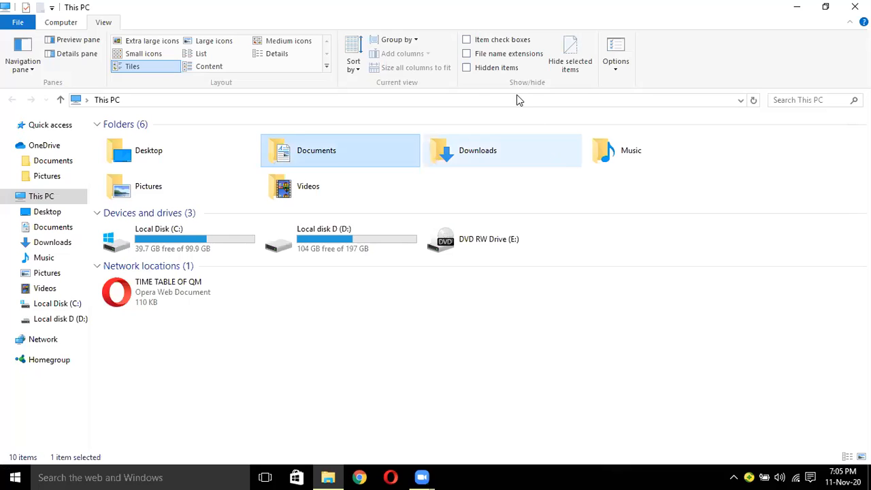
{"action": "left_click", "coordinate": [467, 54]}
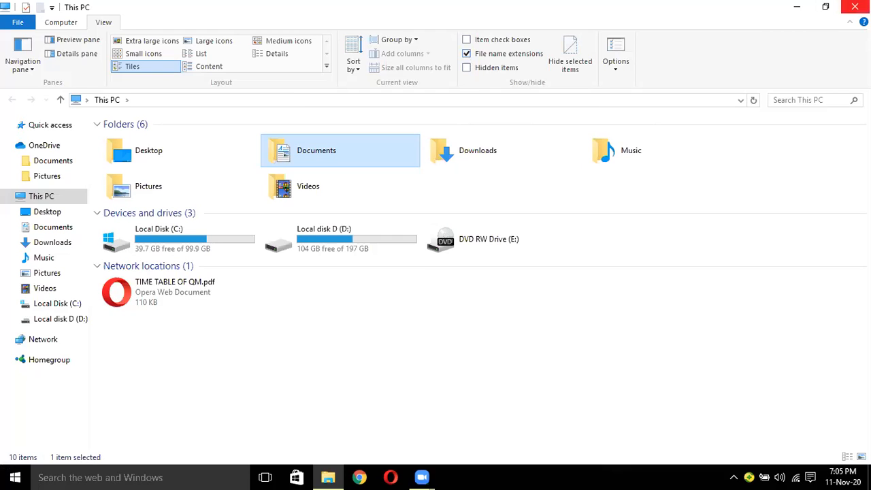
{"action": "left_click", "coordinate": [855, 7]}
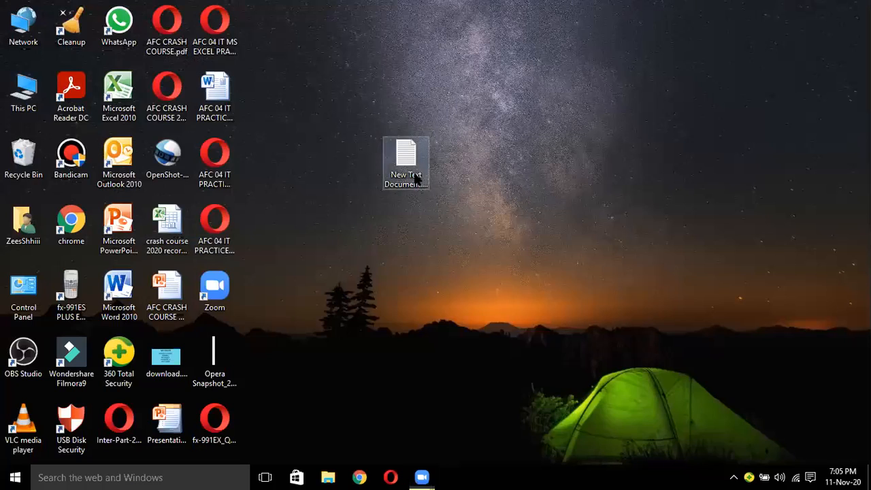
Rename the text document on the desktop to New Text Document.txt.csv, accepting the extension change
{"action": "right_click", "coordinate": [416, 177]}
{"action": "left_click", "coordinate": [462, 413]}
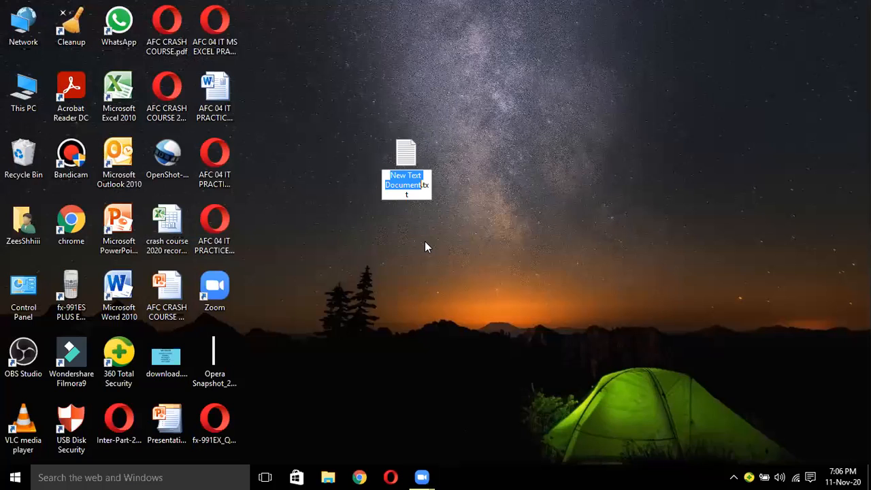
{"action": "left_click", "coordinate": [419, 194]}
{"action": "left_click_drag", "start_coordinate": [422, 185], "coordinate": [428, 193]}
{"action": "left_click", "coordinate": [411, 196]}
{"action": "type", "text": ".csv"}
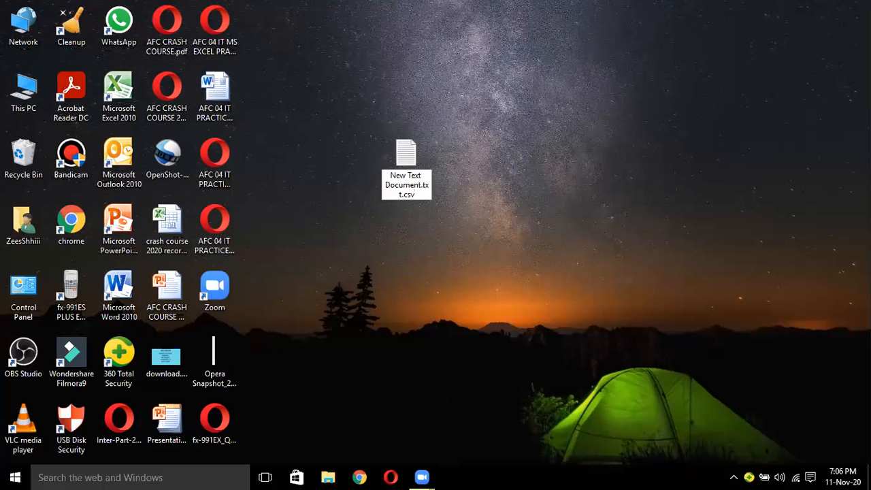
{"action": "key", "text": "Return"}
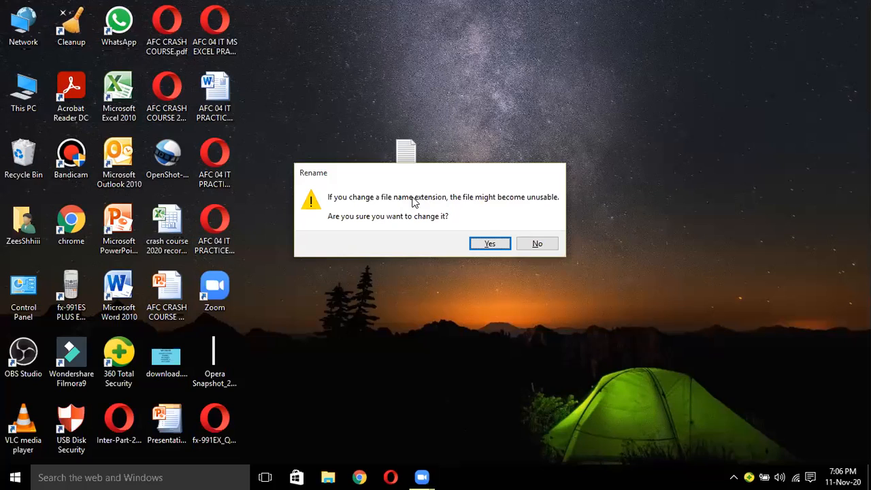
{"action": "left_click", "coordinate": [490, 244]}
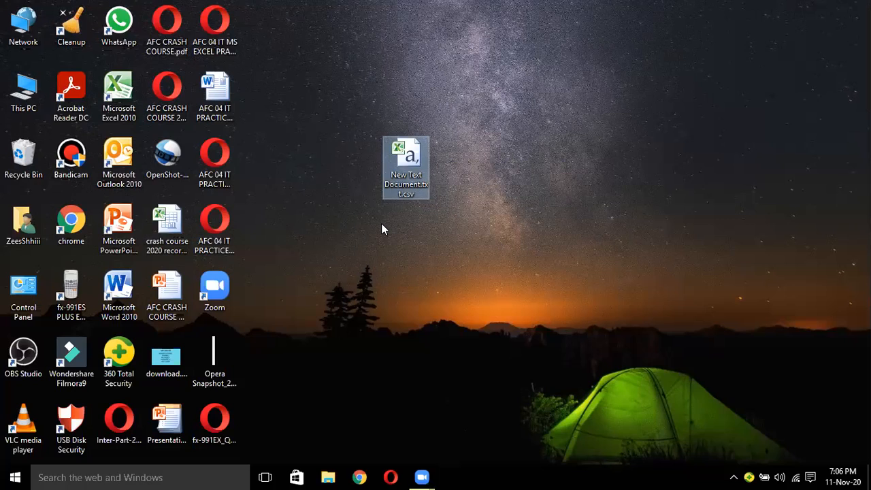
Open New Text Document.txt.csv in Excel and start a text import of the same file from the Desktop folder
{"action": "double_click", "coordinate": [423, 160]}
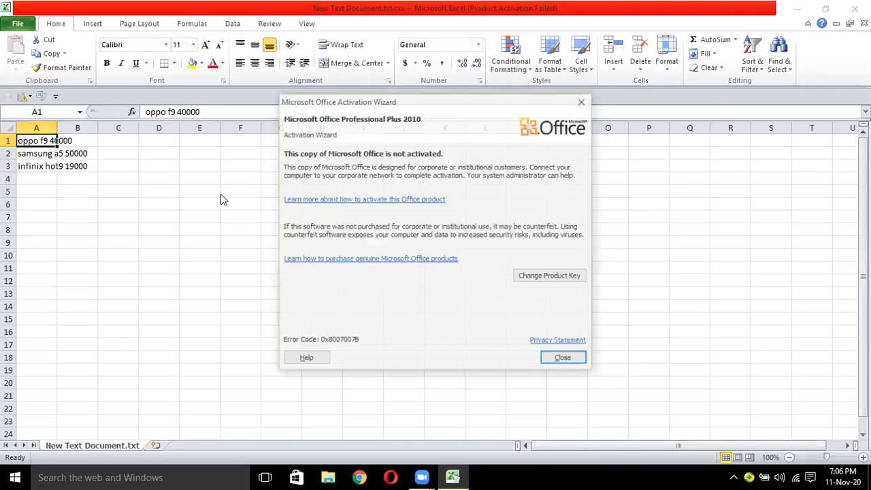
{"action": "left_click", "coordinate": [560, 363]}
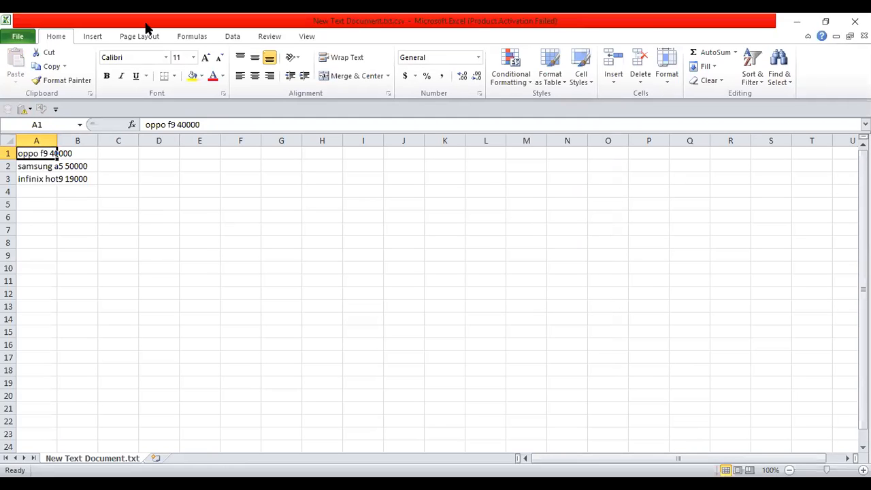
{"action": "left_click", "coordinate": [231, 37]}
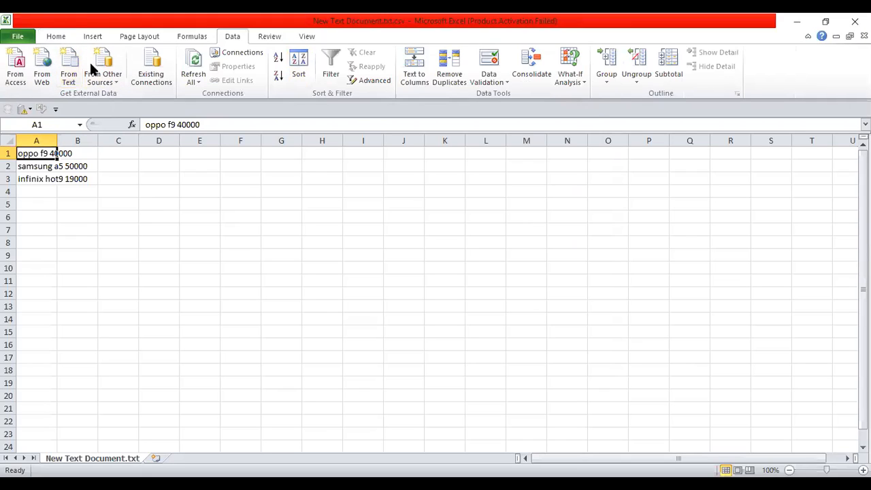
{"action": "left_click", "coordinate": [68, 80]}
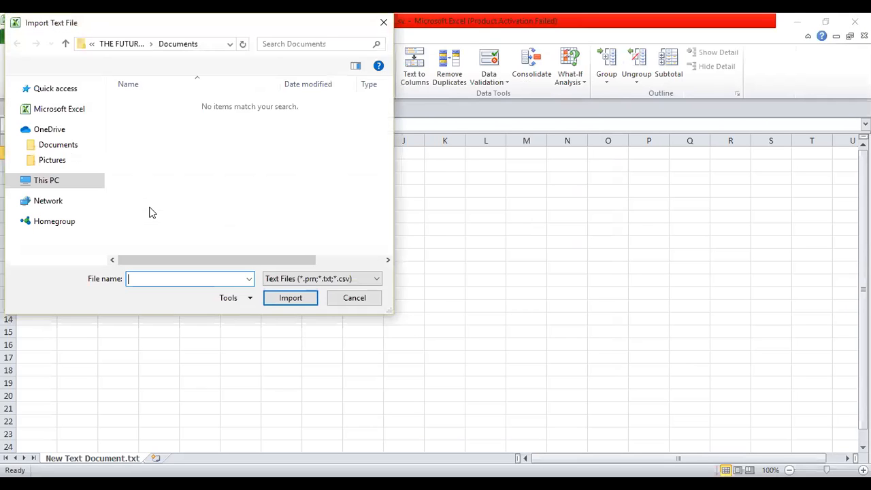
{"action": "left_click", "coordinate": [48, 178]}
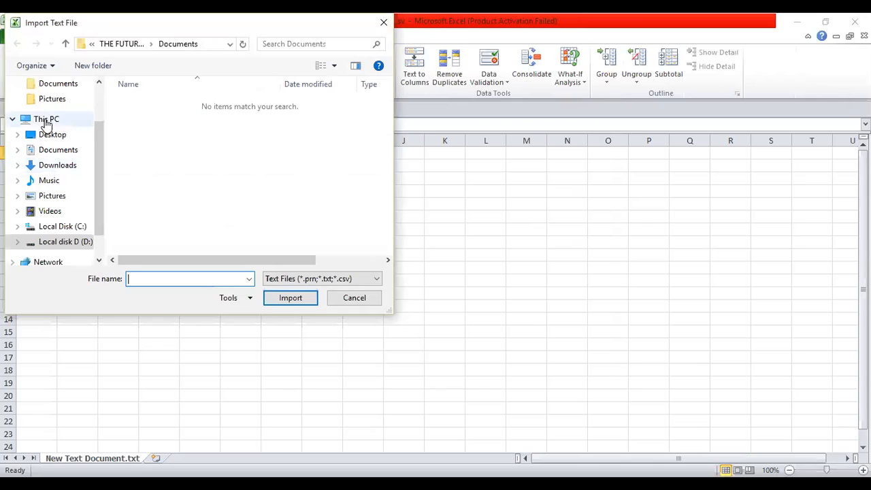
{"action": "left_click", "coordinate": [51, 135]}
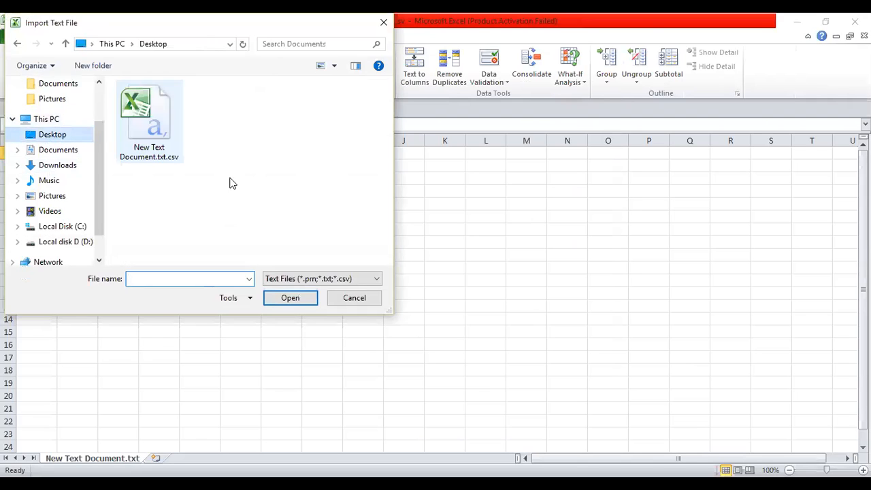
{"action": "left_click", "coordinate": [161, 156]}
{"action": "left_click", "coordinate": [291, 301]}
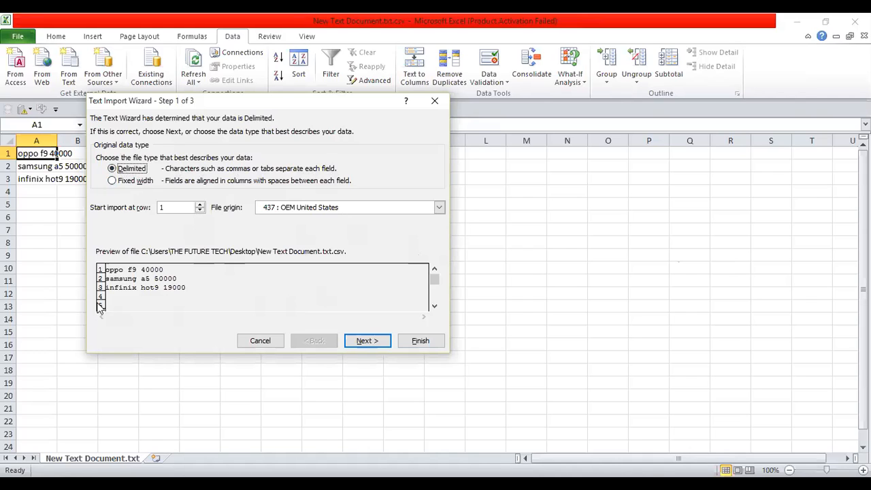
Go through the import wizard's file type and delimiter settings, keeping Delimited, the Tab delimiter and the double-quote text qualifier
{"action": "left_click", "coordinate": [352, 340]}
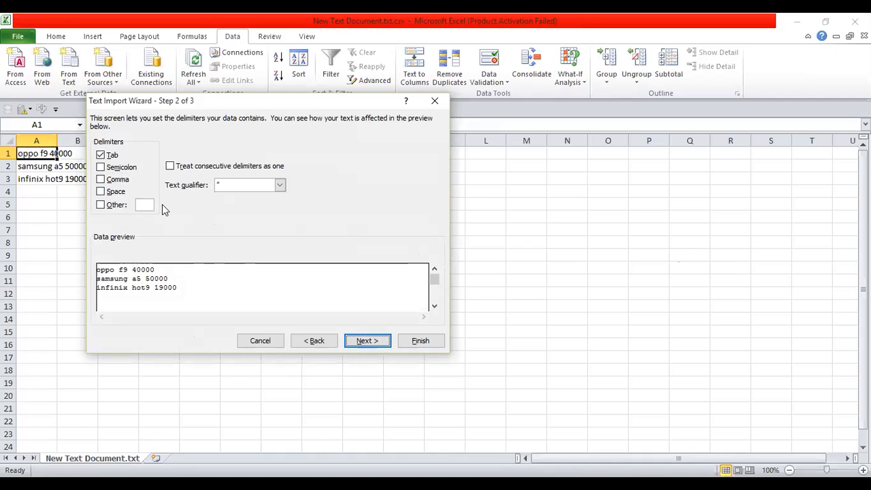
{"action": "left_click", "coordinate": [280, 186]}
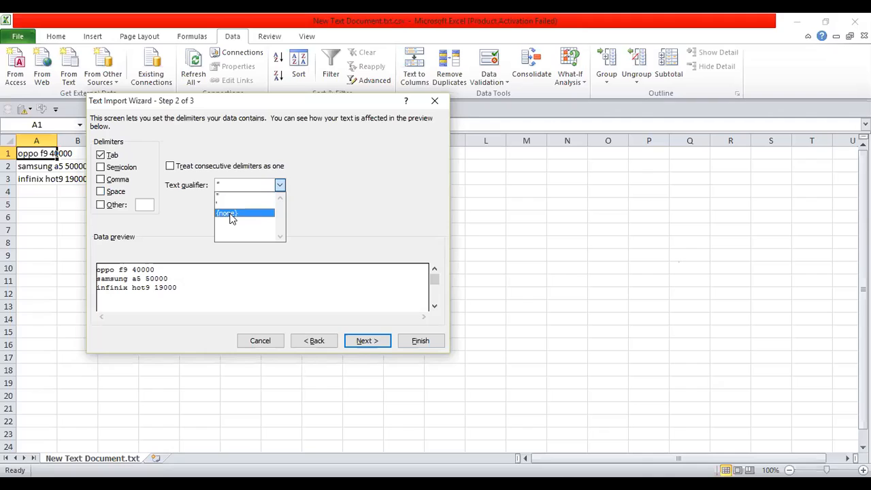
{"action": "left_click", "coordinate": [365, 196]}
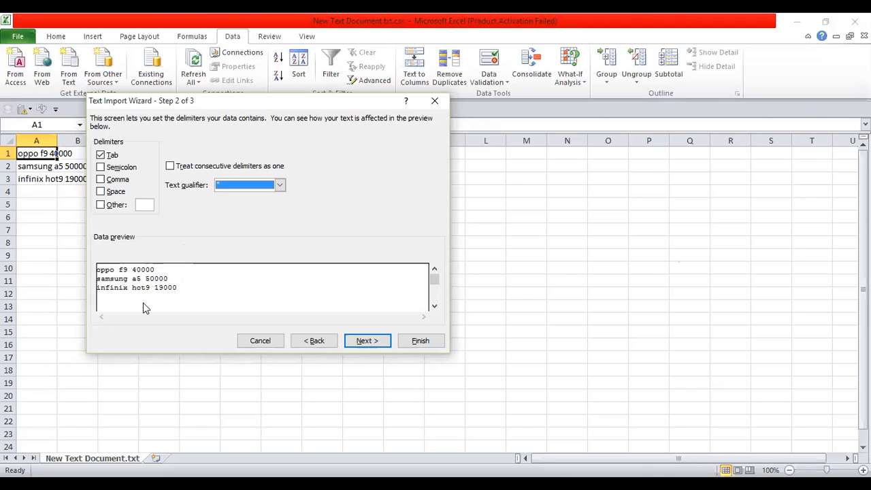
{"action": "left_click", "coordinate": [365, 341]}
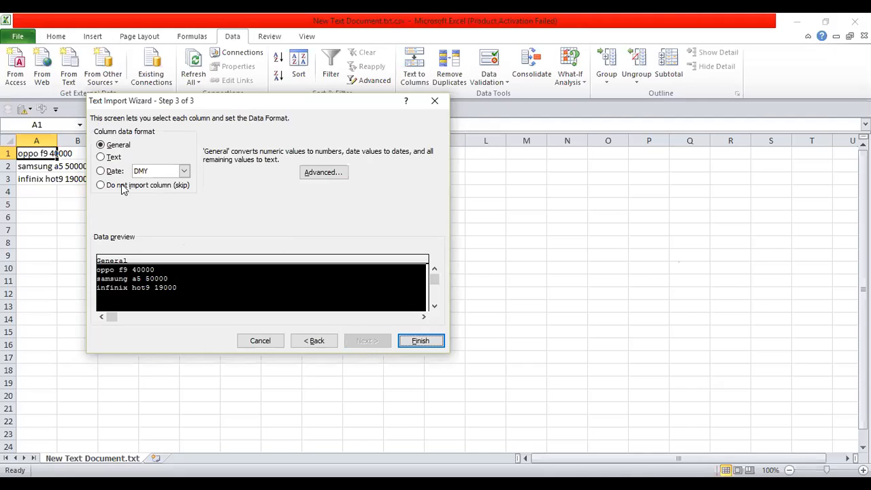
Finish the import with the General column data format and place the data in a new worksheet
{"action": "left_click", "coordinate": [101, 156]}
{"action": "left_click", "coordinate": [101, 171]}
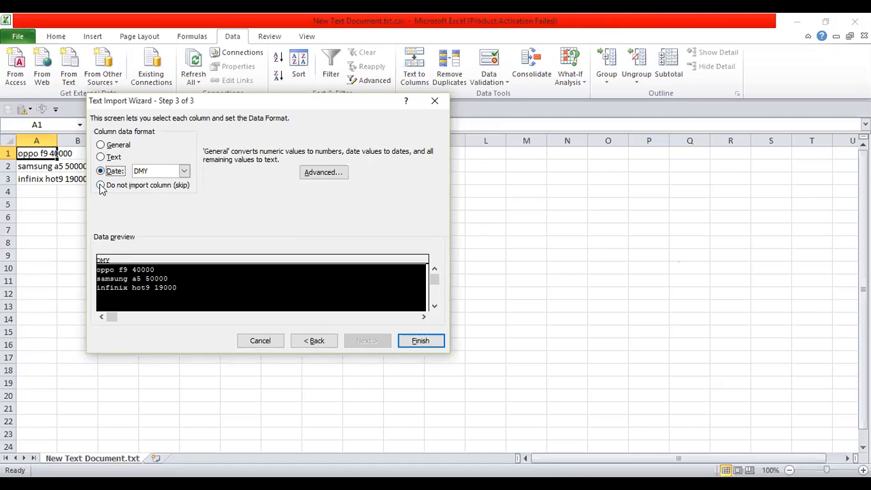
{"action": "left_click", "coordinate": [101, 145]}
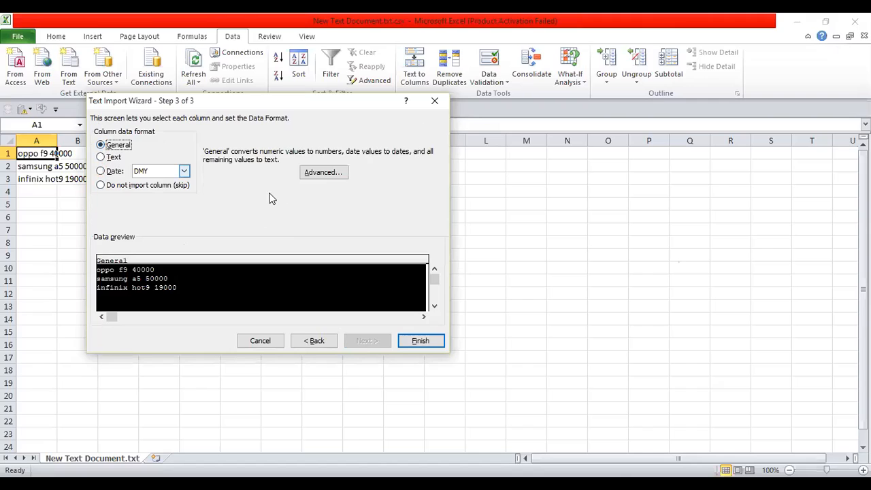
{"action": "left_click", "coordinate": [425, 344]}
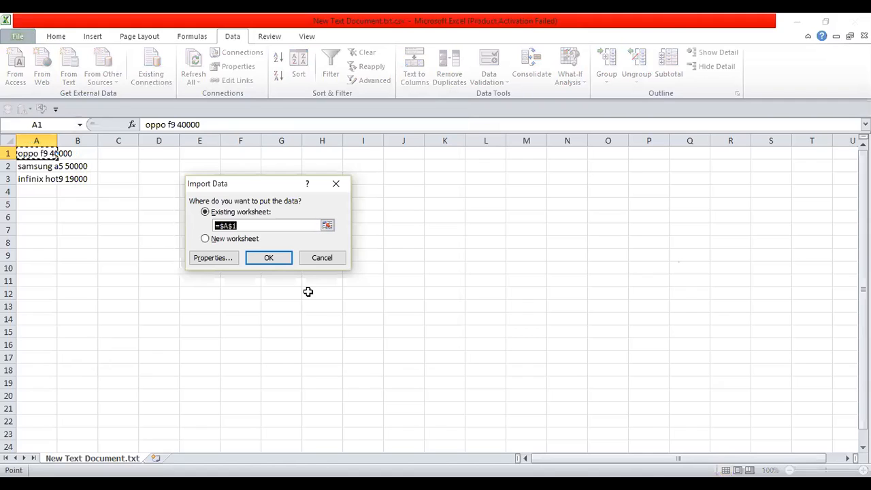
{"action": "left_click", "coordinate": [204, 239]}
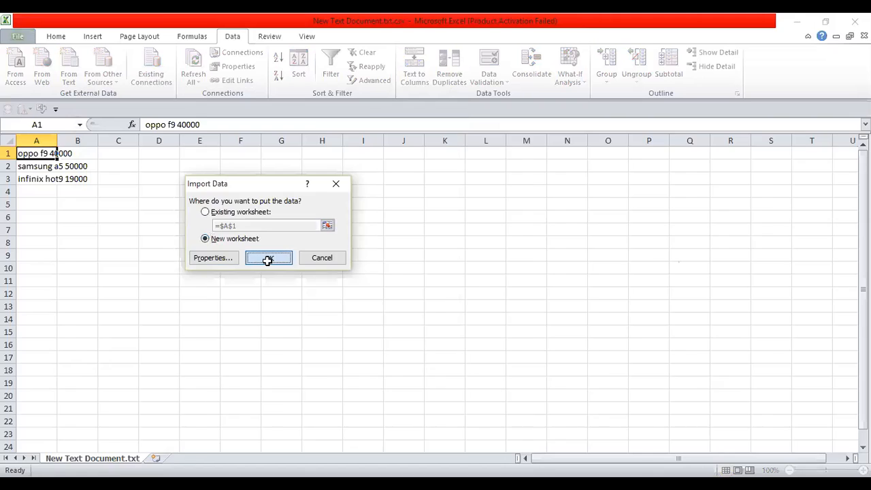
{"action": "left_click", "coordinate": [266, 259]}
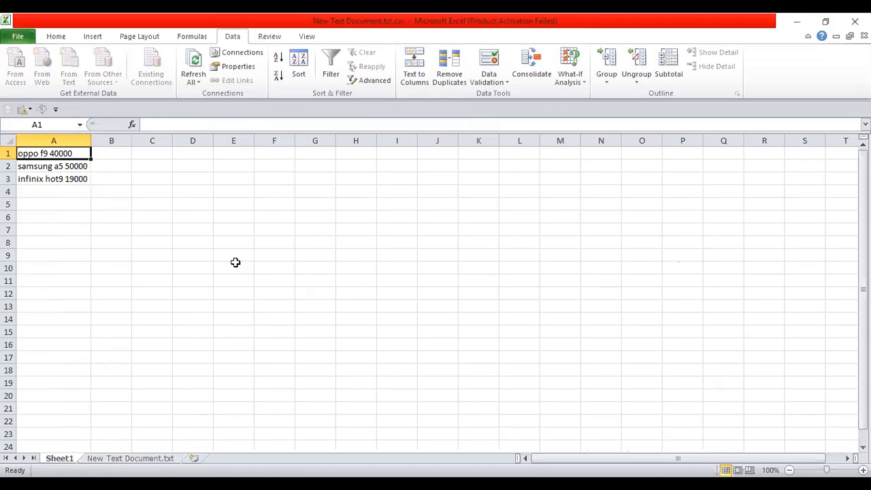
Review the imported phone models and prices in cells A1 to A3 of Sheet1
{"action": "left_click", "coordinate": [27, 152]}
{"action": "left_click_drag", "start_coordinate": [69, 179], "coordinate": [85, 193]}
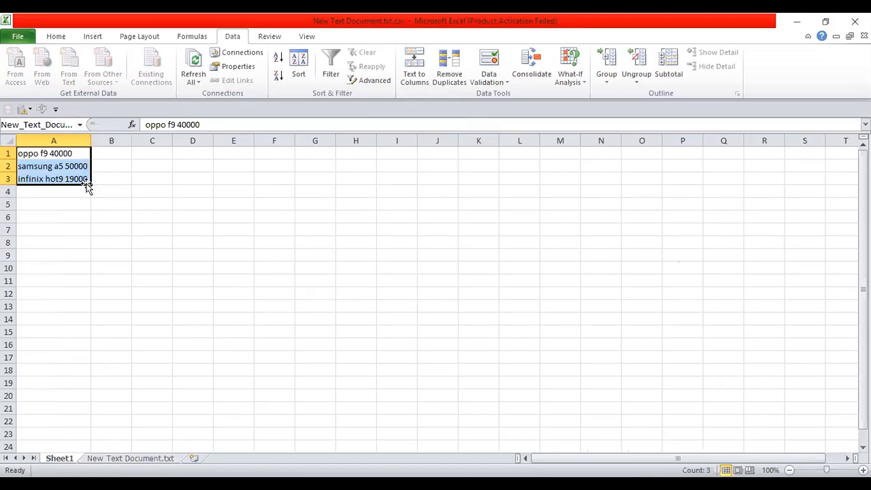
{"action": "left_click", "coordinate": [147, 195]}
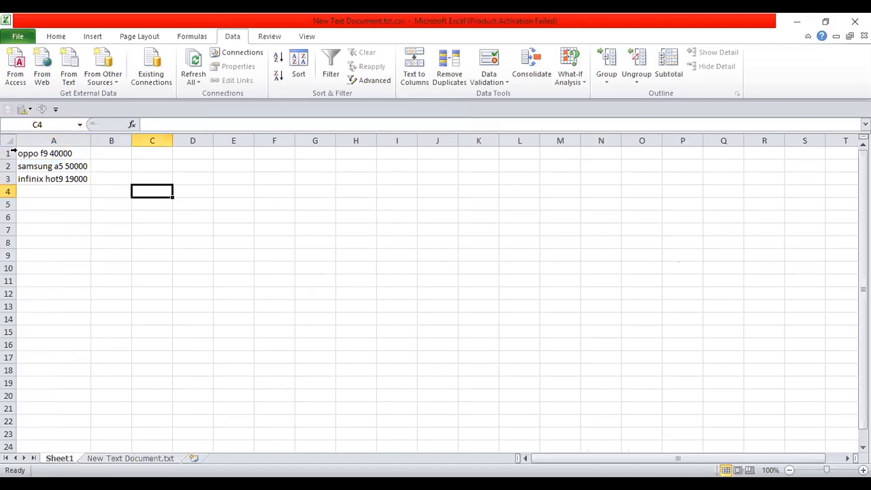
{"action": "left_click_drag", "start_coordinate": [25, 151], "coordinate": [62, 178]}
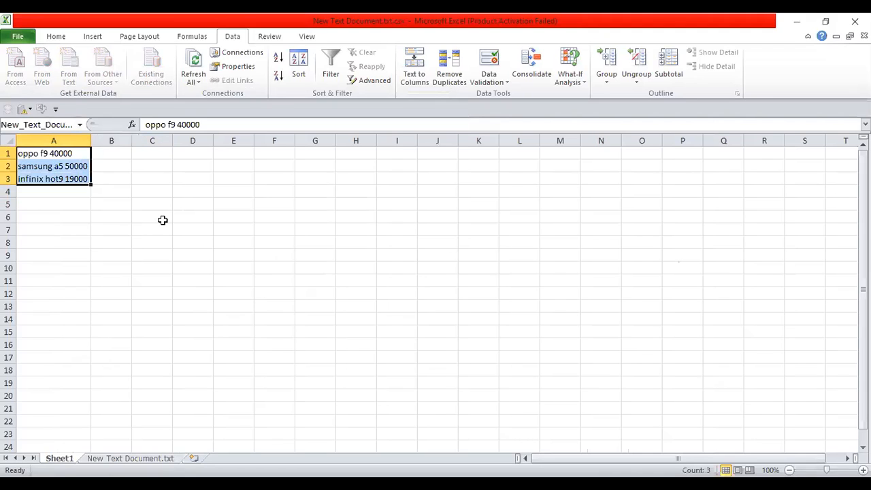
{"action": "left_click", "coordinate": [163, 220]}
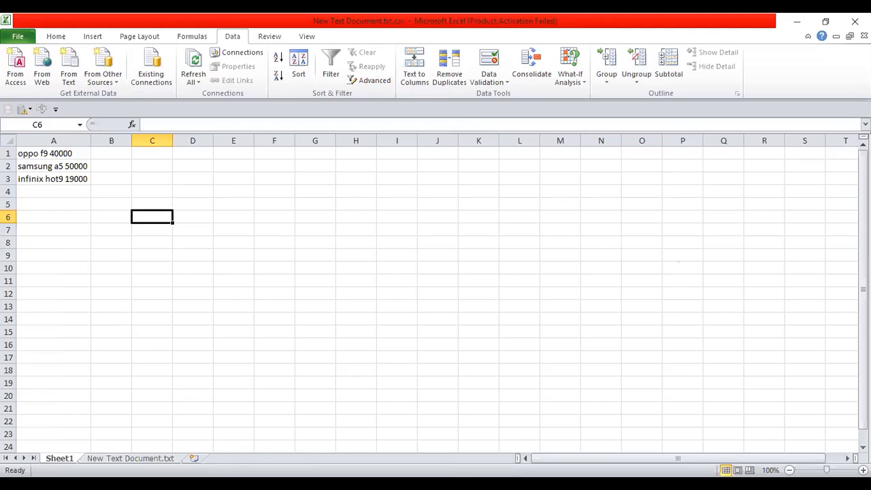
{"action": "left_click", "coordinate": [527, 293]}
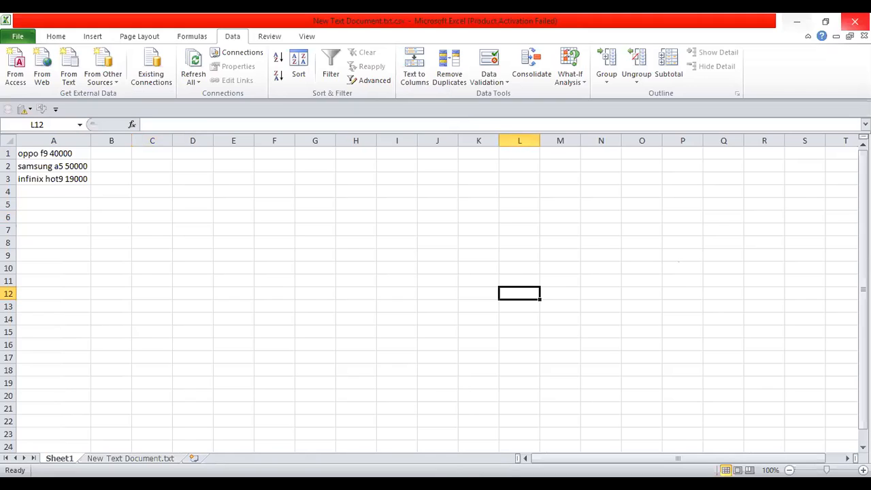
{"action": "left_click", "coordinate": [855, 21]}
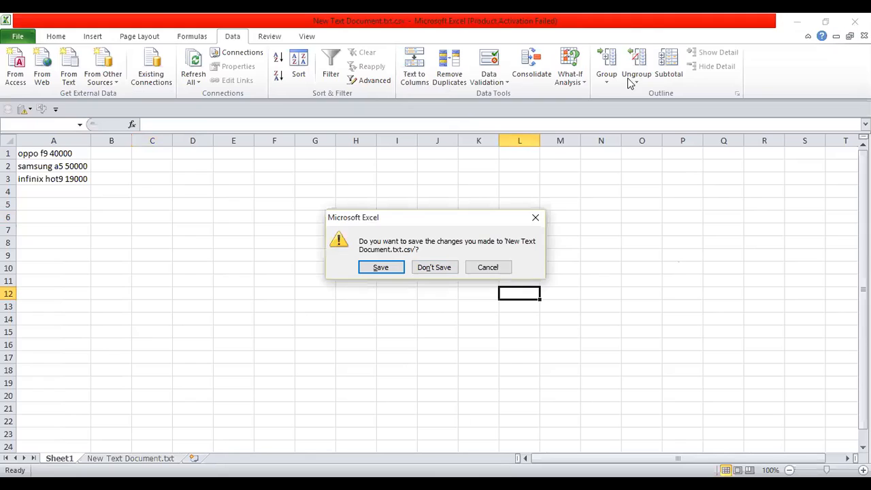
{"action": "left_click", "coordinate": [488, 267]}
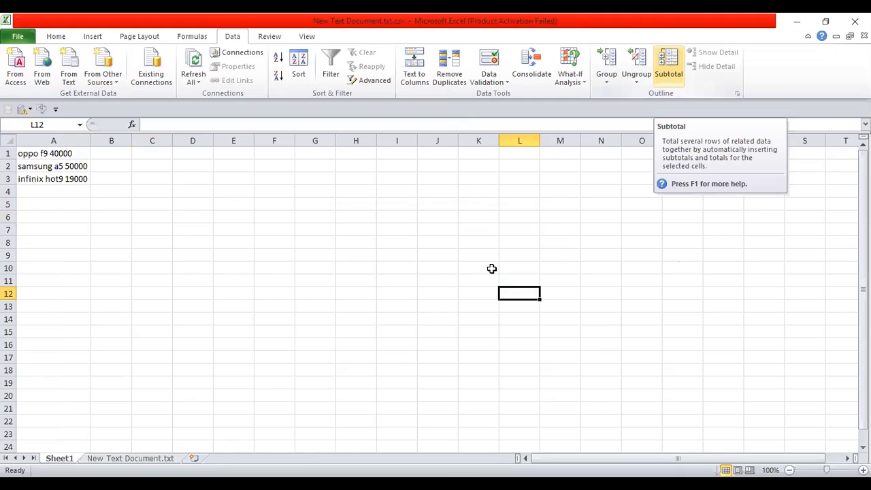
{"action": "left_click", "coordinate": [475, 46]}
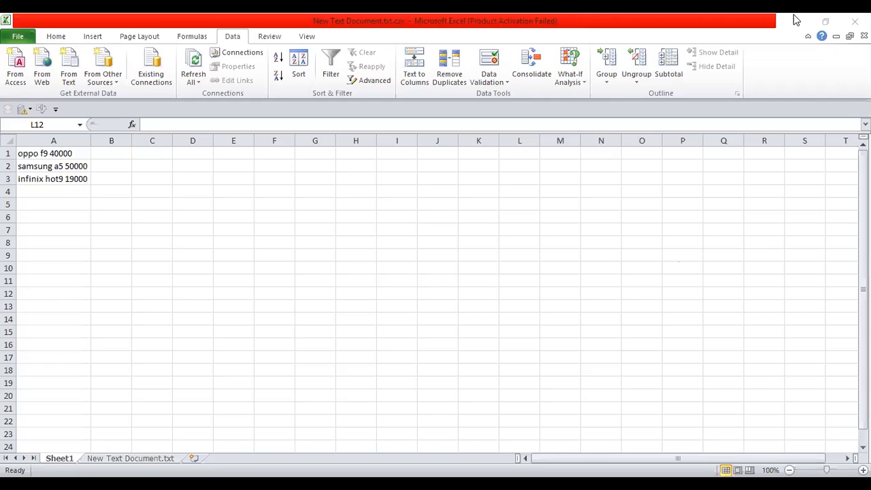
Close the New Text Document.txt.csv workbook without saving its changes
{"action": "left_click", "coordinate": [826, 21]}
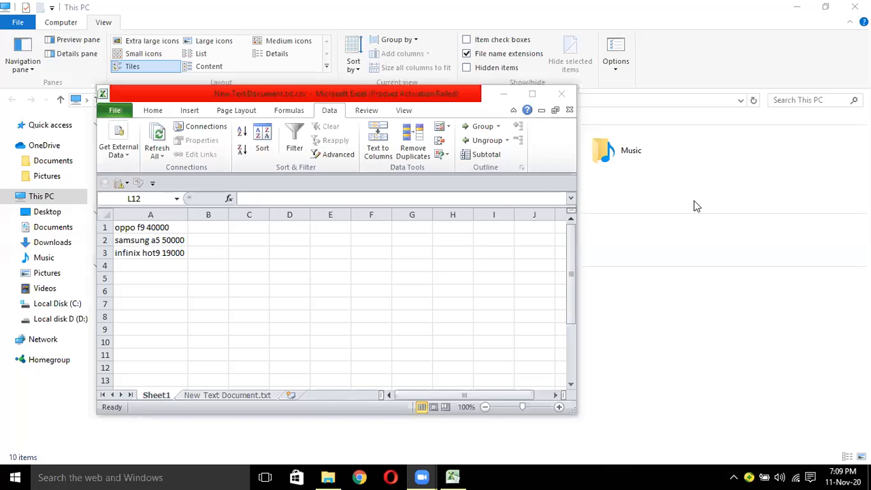
{"action": "left_click", "coordinate": [563, 95]}
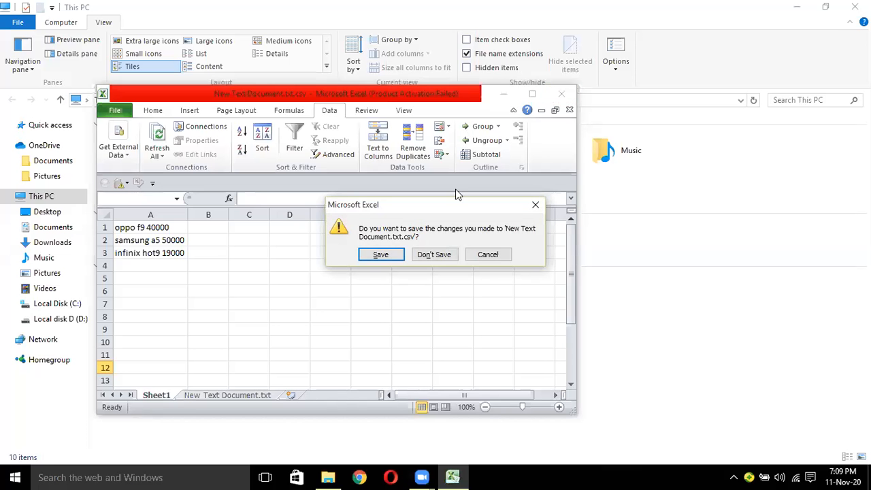
{"action": "left_click", "coordinate": [433, 255]}
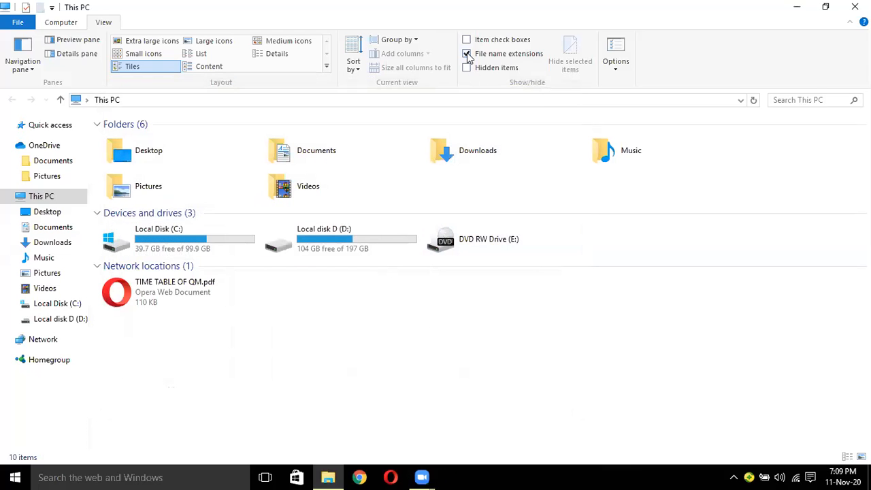
Turn off the display of file name extensions in File Explorer and close its window
{"action": "left_click", "coordinate": [467, 53]}
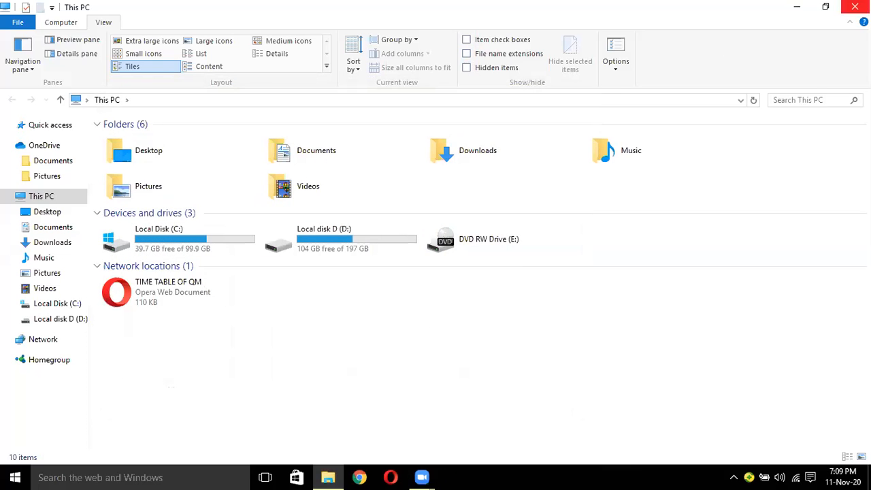
{"action": "left_click", "coordinate": [855, 7]}
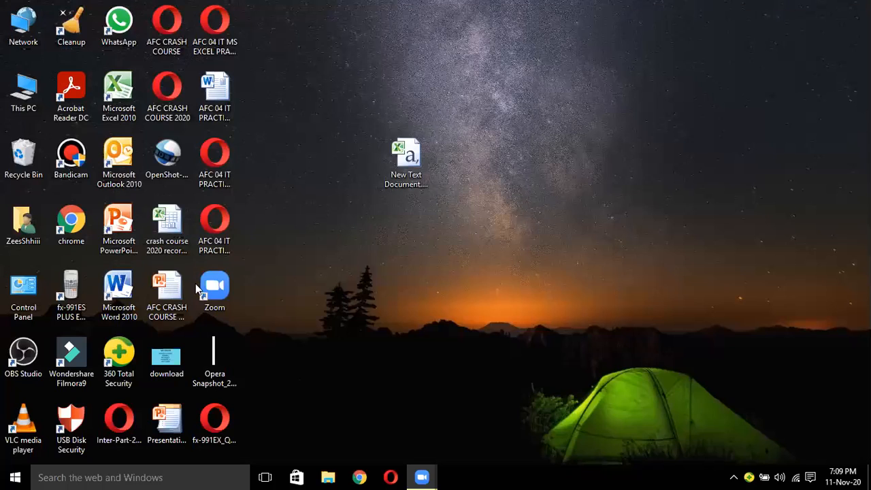
Start Microsoft Excel 2010 from the desktop with a blank workbook, dismiss the activation wizard and maximize the window
{"action": "double_click", "coordinate": [119, 102]}
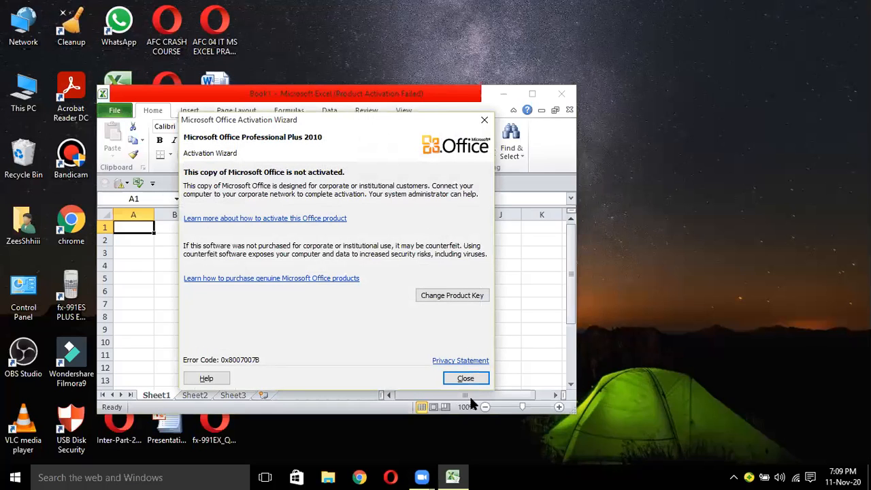
{"action": "left_click", "coordinate": [464, 379]}
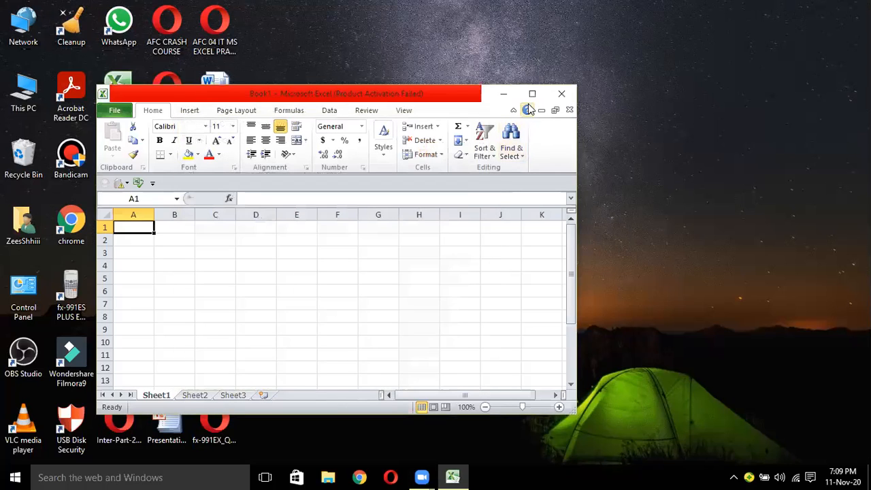
{"action": "left_click", "coordinate": [532, 93]}
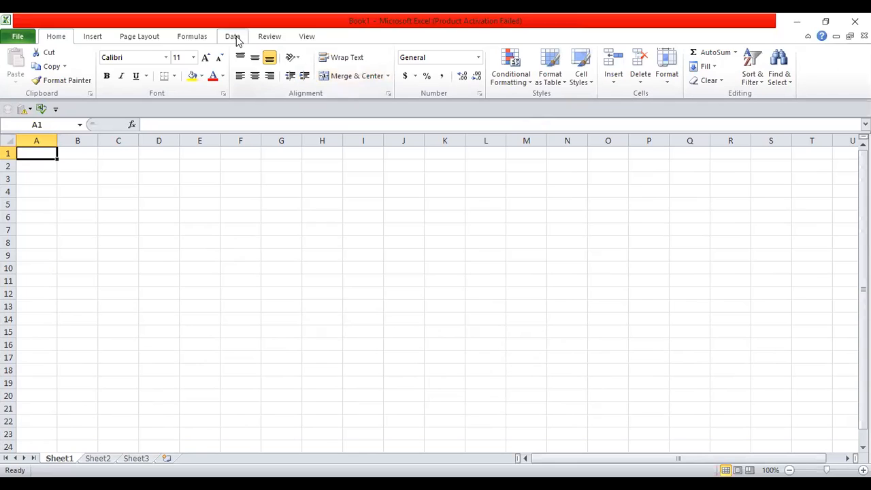
Import the existing connection MSN MoneyCentral Investor Currency Rates from the list of all connections into Sheet1 at cell A1
{"action": "left_click", "coordinate": [235, 38]}
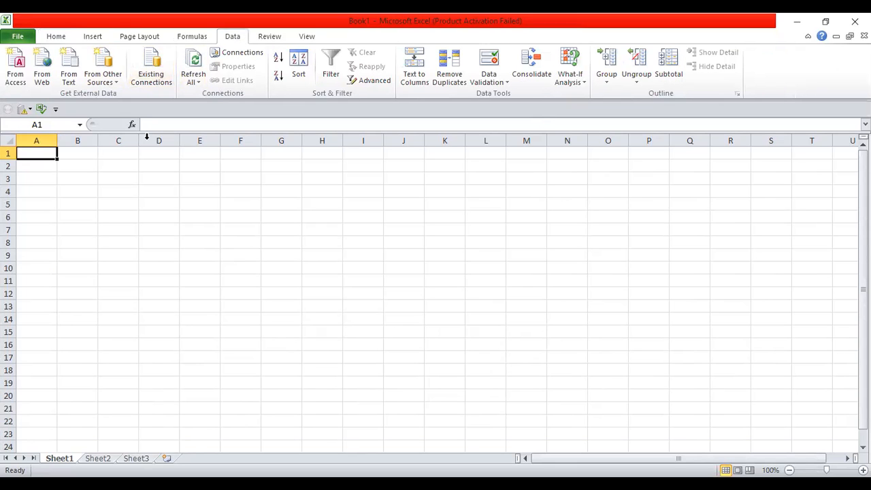
{"action": "left_click", "coordinate": [146, 68]}
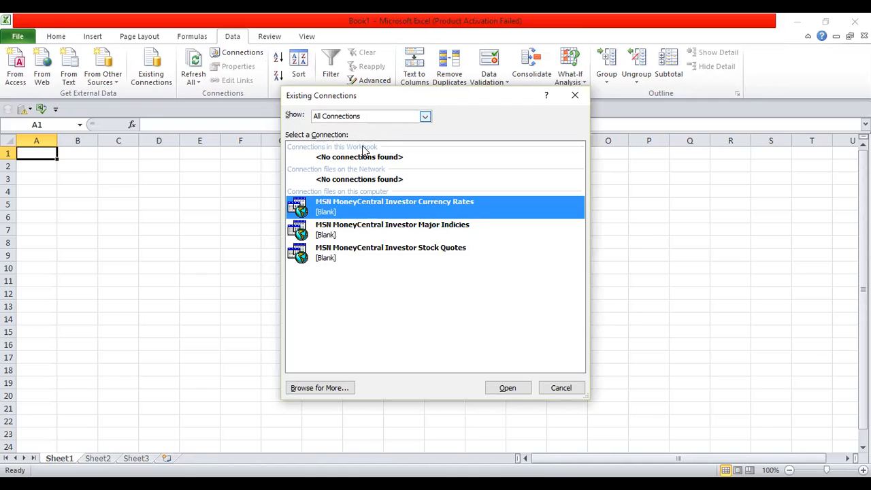
{"action": "left_click", "coordinate": [426, 119]}
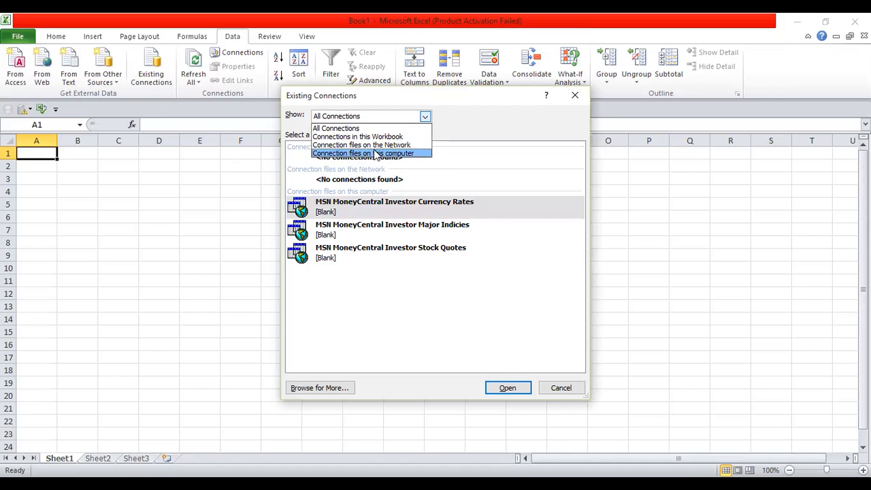
{"action": "left_click", "coordinate": [351, 128]}
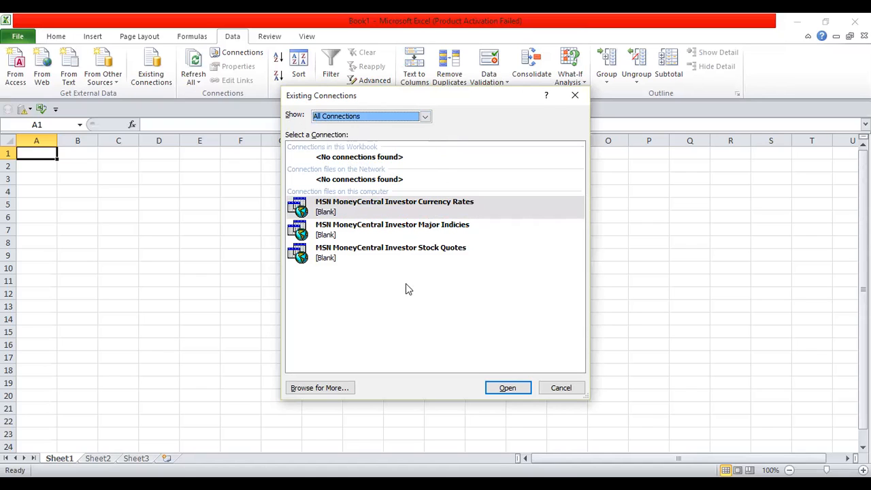
{"action": "left_click", "coordinate": [357, 197]}
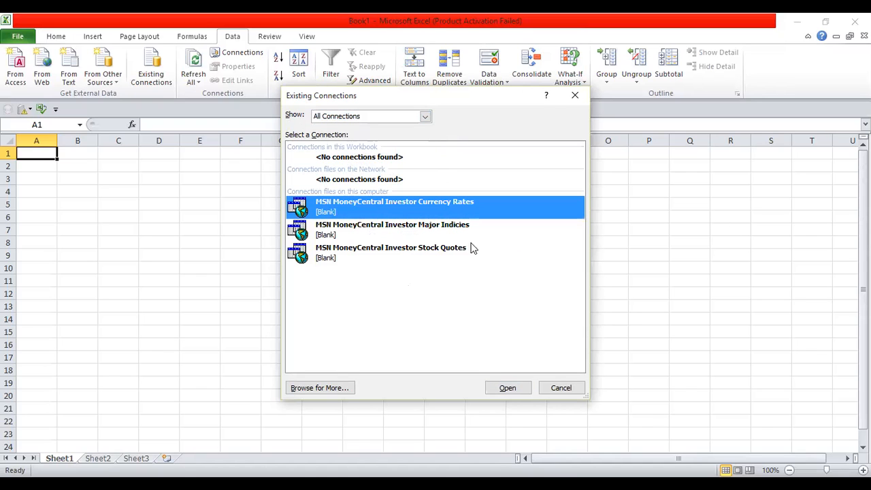
{"action": "left_click", "coordinate": [507, 389]}
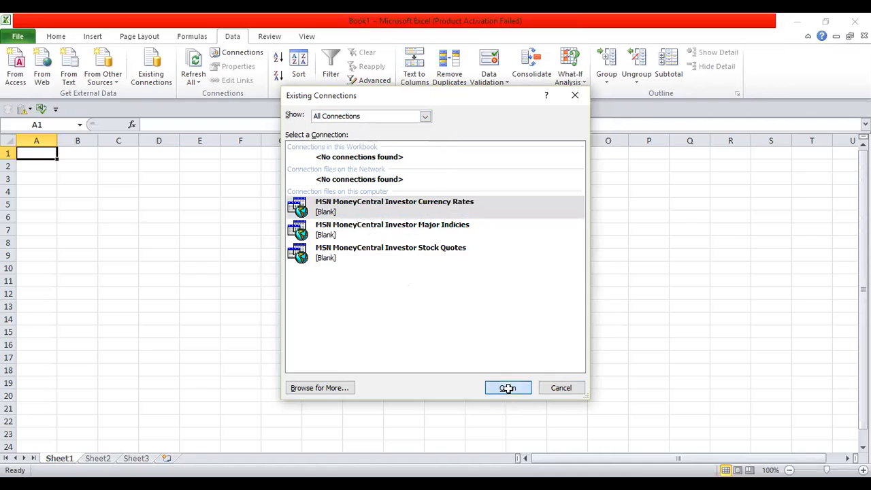
{"action": "left_click", "coordinate": [269, 258]}
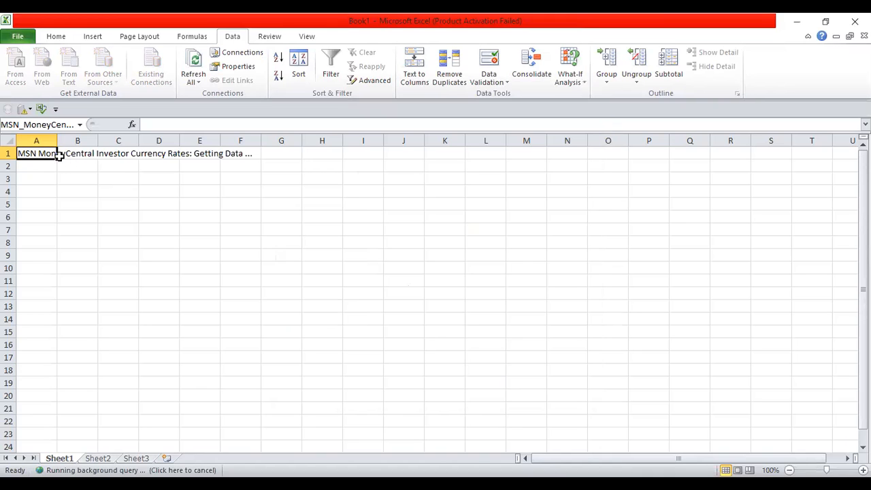
Look through the imported web data in column A, down to about row 41 and back to the first row
{"action": "left_click_drag", "start_coordinate": [37, 154], "coordinate": [250, 154]}
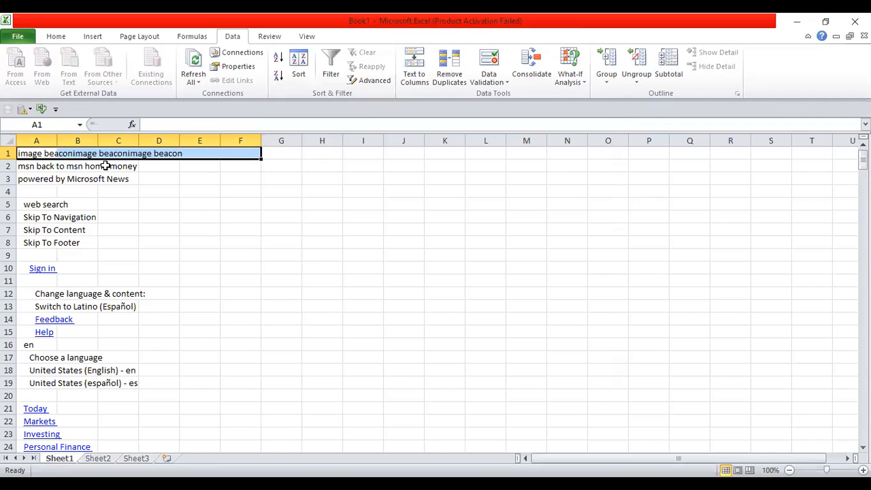
{"action": "key", "text": "Down"}
{"action": "key", "text": "Down"}
{"action": "key", "text": "Down"}
{"action": "key", "text": "Down"}
{"action": "key", "text": "Down"}
{"action": "key", "text": "Down"}
{"action": "key", "text": "Down"}
{"action": "key", "text": "Down"}
{"action": "key", "text": "Down"}
{"action": "key", "text": "Down"}
{"action": "key", "text": "Down"}
{"action": "key", "text": "Down"}
{"action": "key", "text": "Down"}
{"action": "key", "text": "Down"}
{"action": "key", "text": "Down"}
{"action": "key", "text": "Down"}
{"action": "key", "text": "Down"}
{"action": "key", "text": "Down"}
{"action": "key", "text": "Down"}
{"action": "key", "text": "Down"}
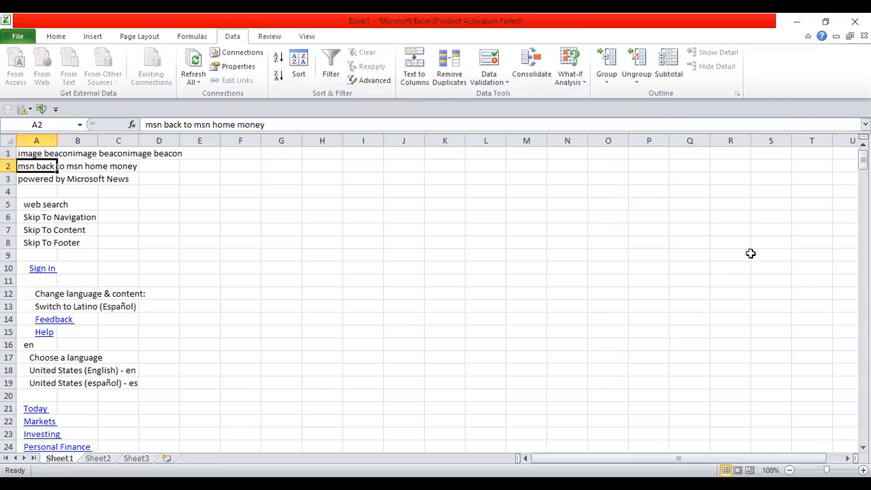
{"action": "key", "text": "Down"}
{"action": "key", "text": "Down"}
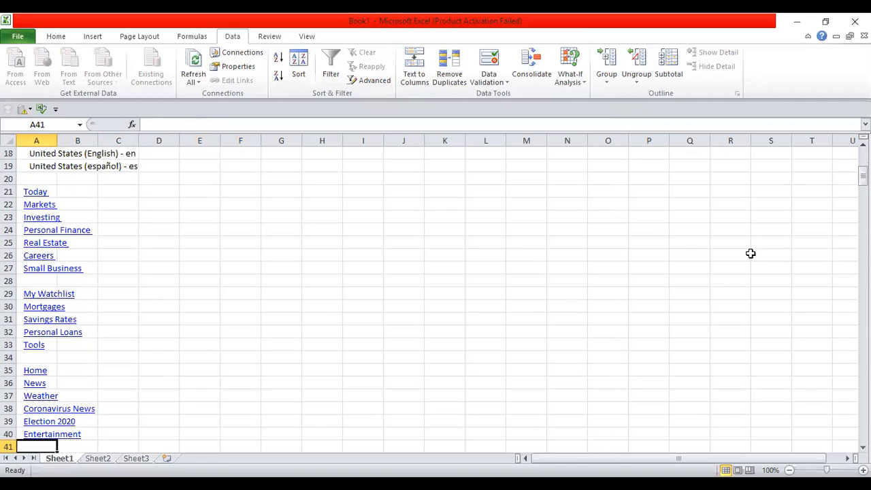
{"action": "key", "text": "Up"}
{"action": "key", "text": "Up"}
{"action": "key", "text": "Up"}
{"action": "key", "text": "Up"}
{"action": "key", "text": "Up"}
{"action": "key", "text": "Up"}
{"action": "key", "text": "Up"}
{"action": "key", "text": "Up"}
{"action": "key", "text": "Up"}
{"action": "key", "text": "Up"}
{"action": "key", "text": "Up"}
{"action": "key", "text": "Up"}
{"action": "key", "text": "Up"}
{"action": "key", "text": "Up"}
{"action": "key", "text": "Up"}
{"action": "key", "text": "Up"}
{"action": "key", "text": "Up"}
{"action": "key", "text": "Up"}
{"action": "key", "text": "Up"}
{"action": "key", "text": "Up"}
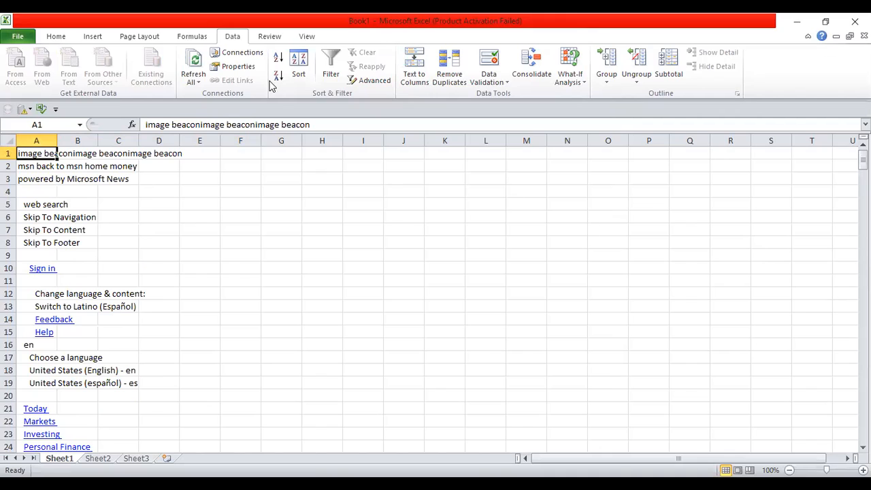
{"action": "left_click", "coordinate": [111, 219]}
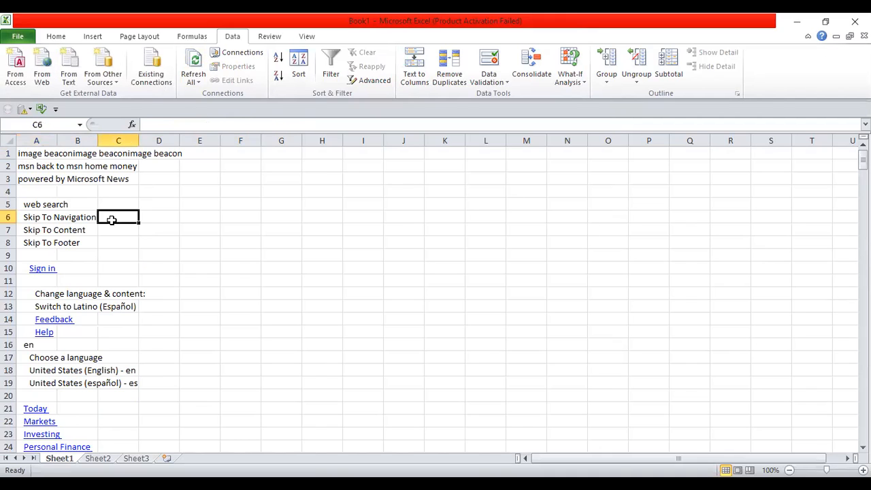
Try refreshing the MSN MoneyCentral Investor Currency Rates connection every 60 minutes and on file opening, view its definition, and discard the changes
{"action": "left_click", "coordinate": [196, 82]}
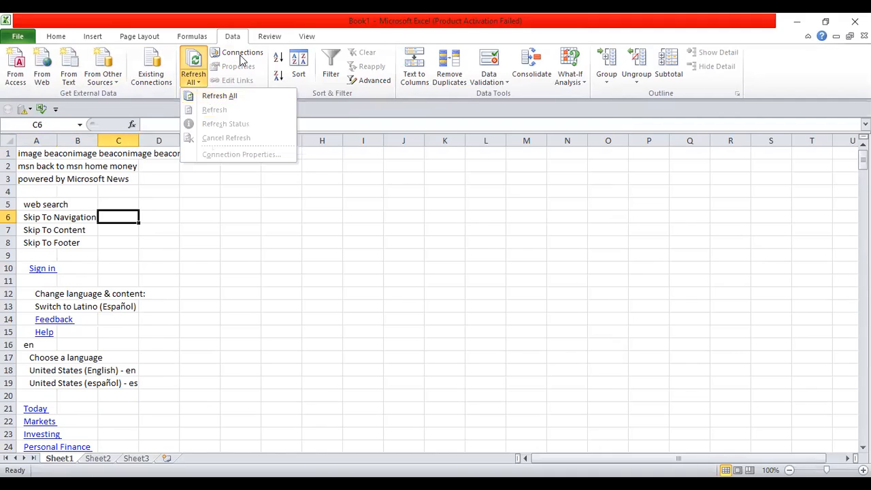
{"action": "left_click", "coordinate": [242, 60]}
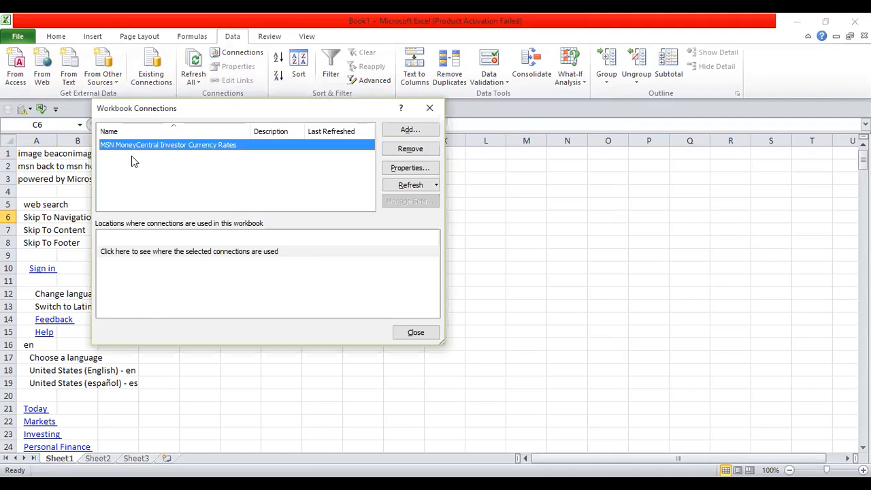
{"action": "double_click", "coordinate": [124, 146]}
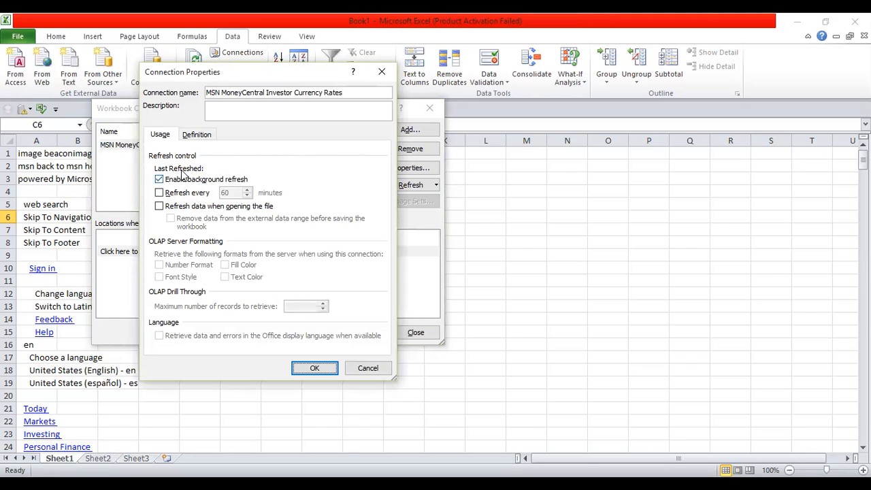
{"action": "left_click", "coordinate": [157, 195]}
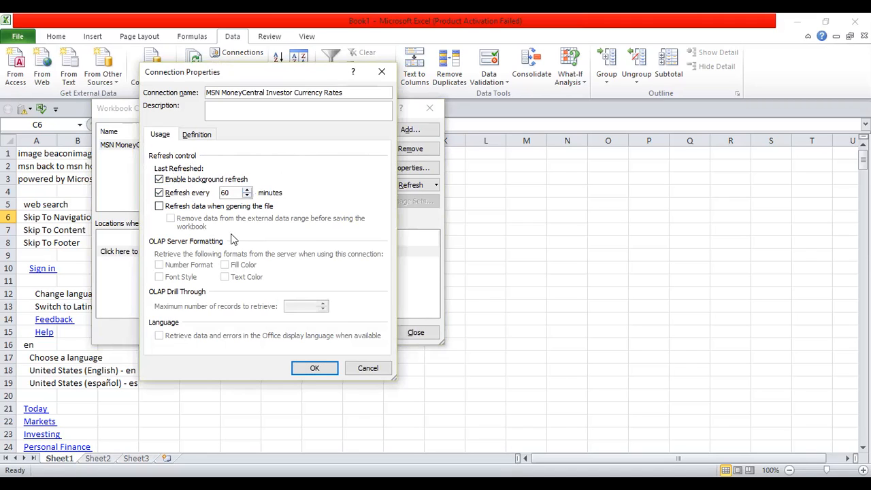
{"action": "left_click", "coordinate": [158, 208]}
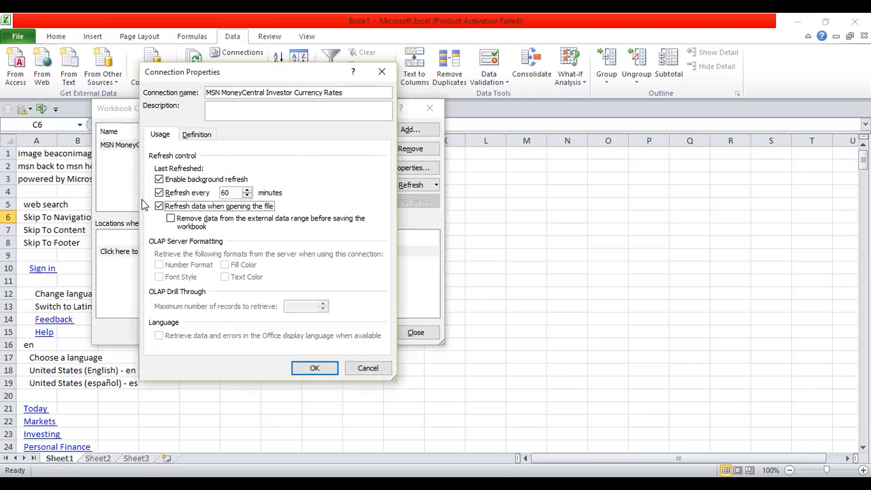
{"action": "left_click", "coordinate": [158, 193]}
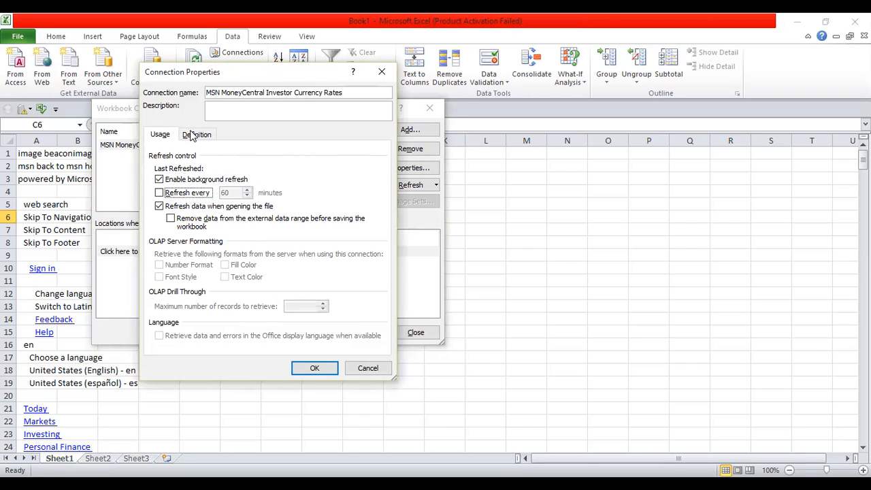
{"action": "left_click", "coordinate": [193, 134]}
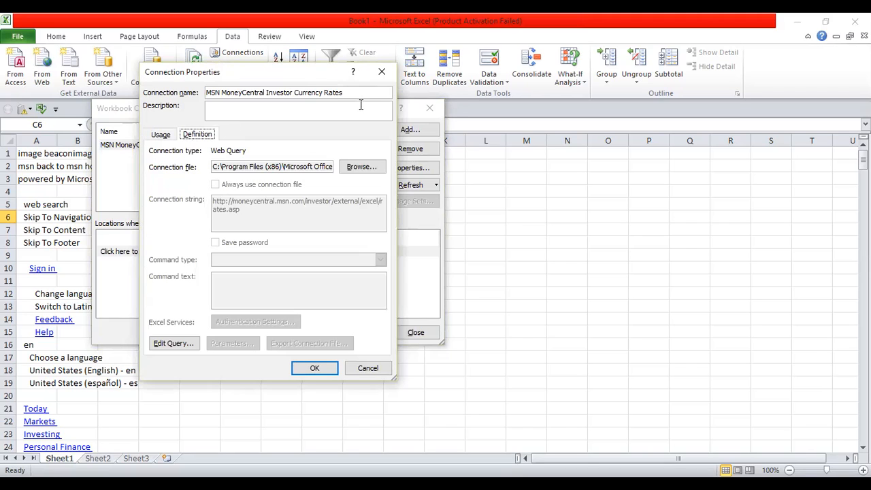
{"action": "left_click", "coordinate": [382, 70]}
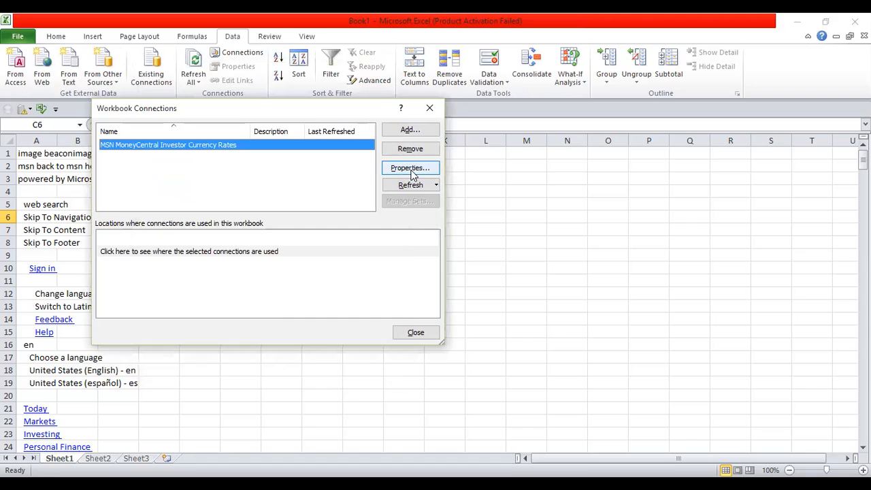
Reopen the currency rates connection's properties, switch timed refresh and refresh on file opening on and off again, and close them without saving
{"action": "left_click", "coordinate": [411, 171]}
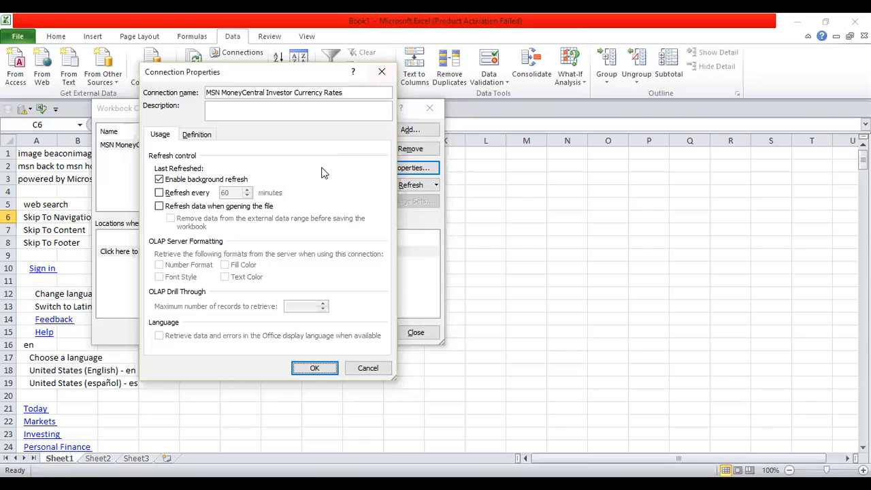
{"action": "left_click", "coordinate": [160, 193]}
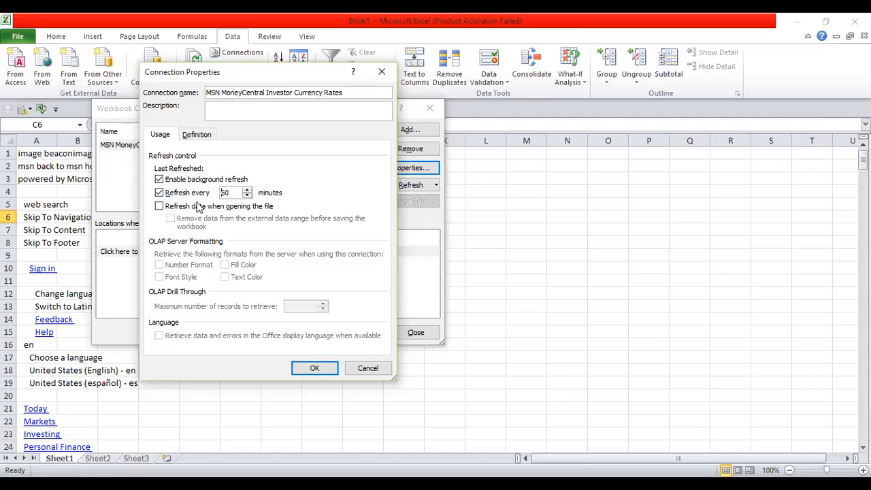
{"action": "left_click", "coordinate": [159, 208]}
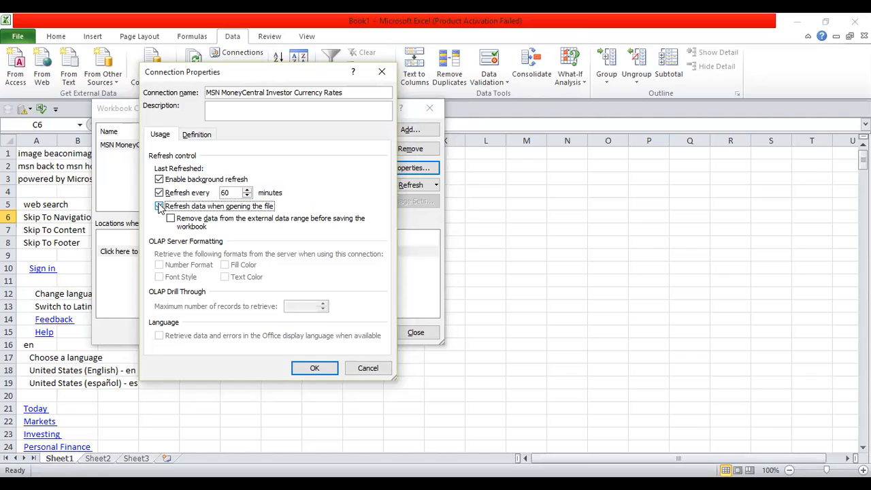
{"action": "left_click", "coordinate": [160, 208]}
{"action": "left_click", "coordinate": [159, 193]}
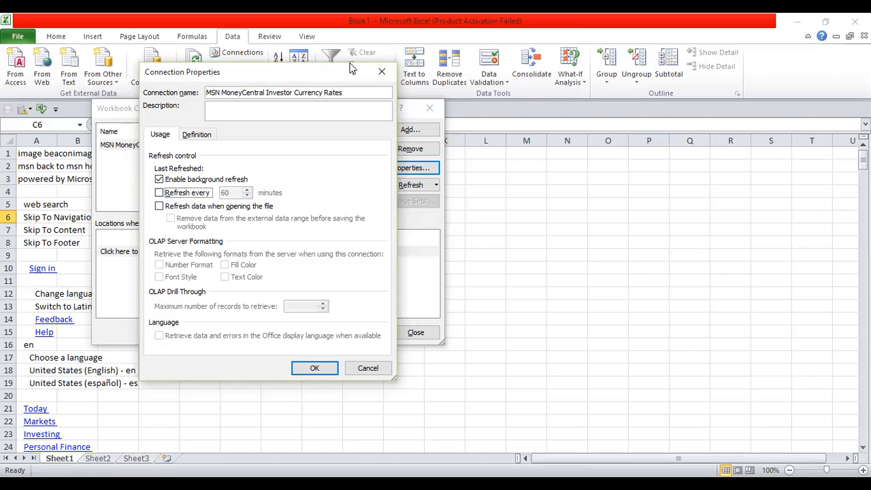
{"action": "left_click", "coordinate": [379, 72]}
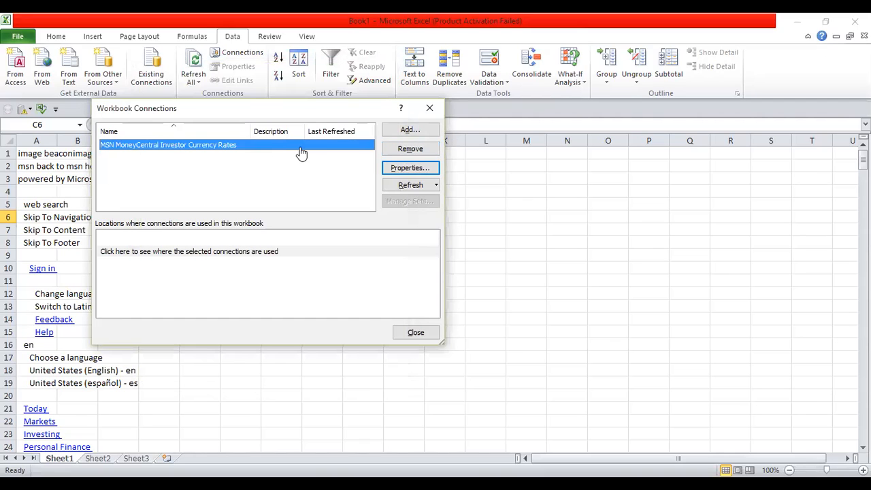
Look at the connections available to add, refresh the MSN MoneyCentral Investor Currency Rates connection, and close the Workbook Connections dialog
{"action": "left_click", "coordinate": [405, 129]}
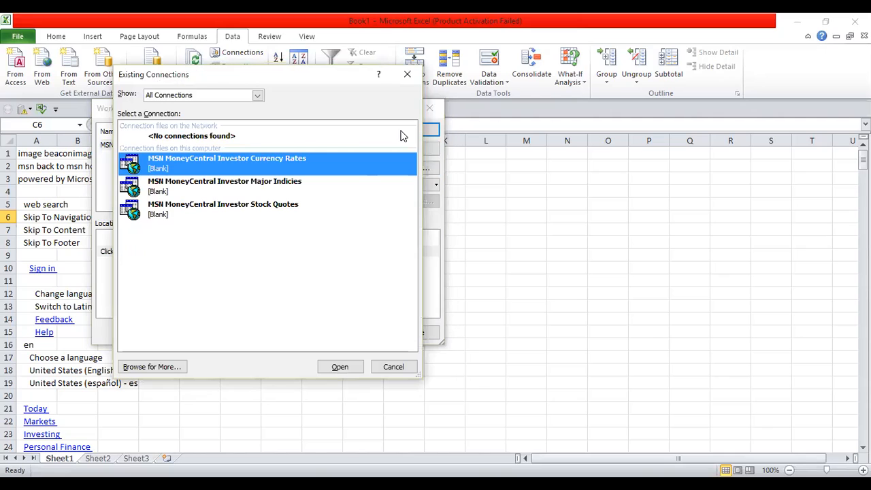
{"action": "left_click", "coordinate": [403, 72]}
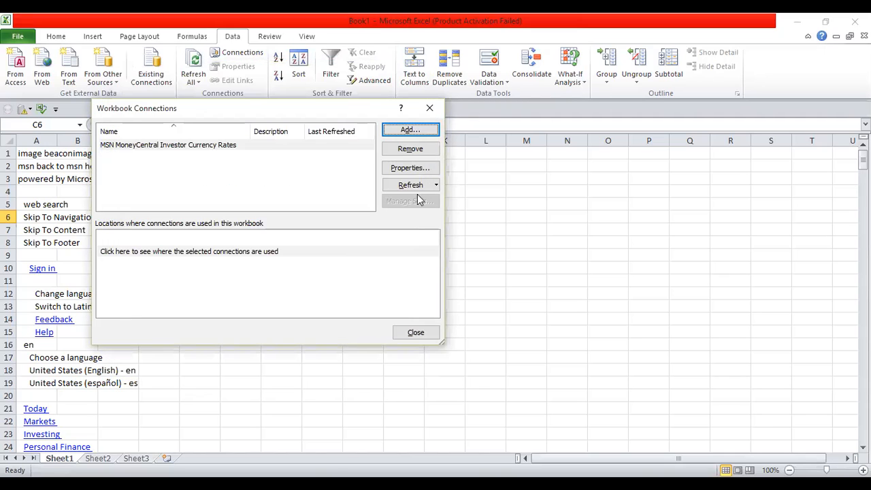
{"action": "left_click", "coordinate": [429, 185]}
{"action": "left_click", "coordinate": [435, 186]}
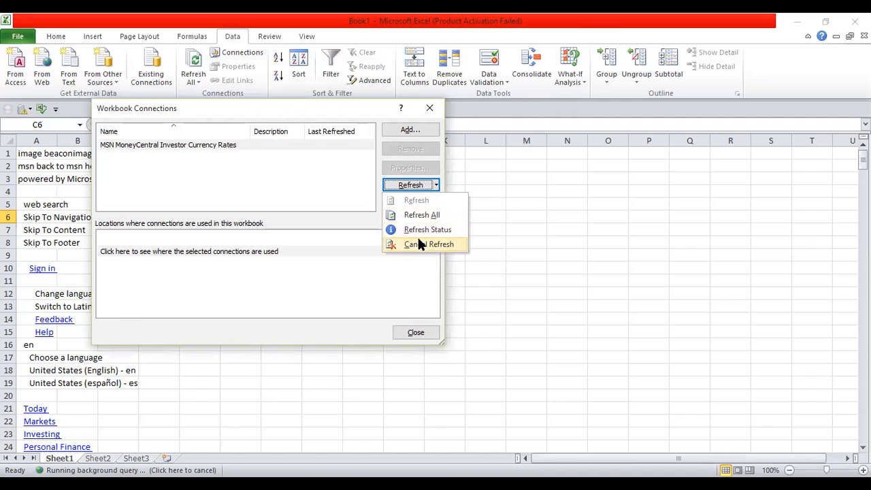
{"action": "left_click", "coordinate": [414, 334]}
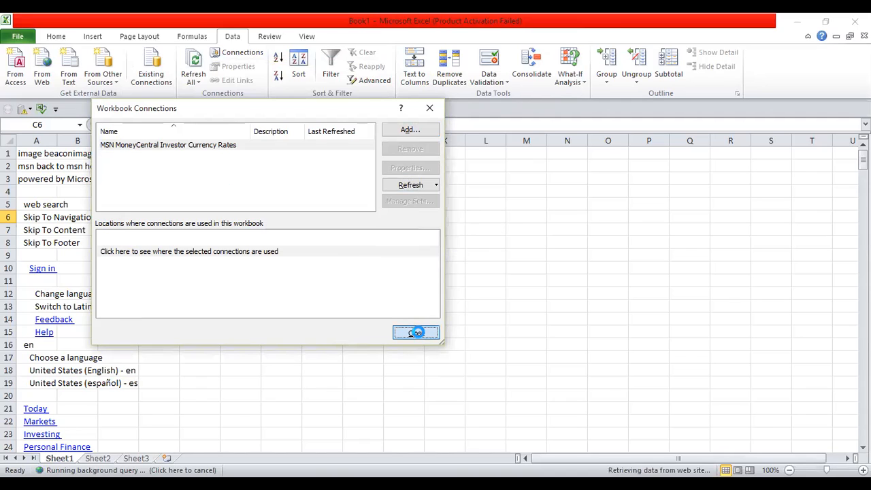
{"action": "left_click", "coordinate": [414, 333]}
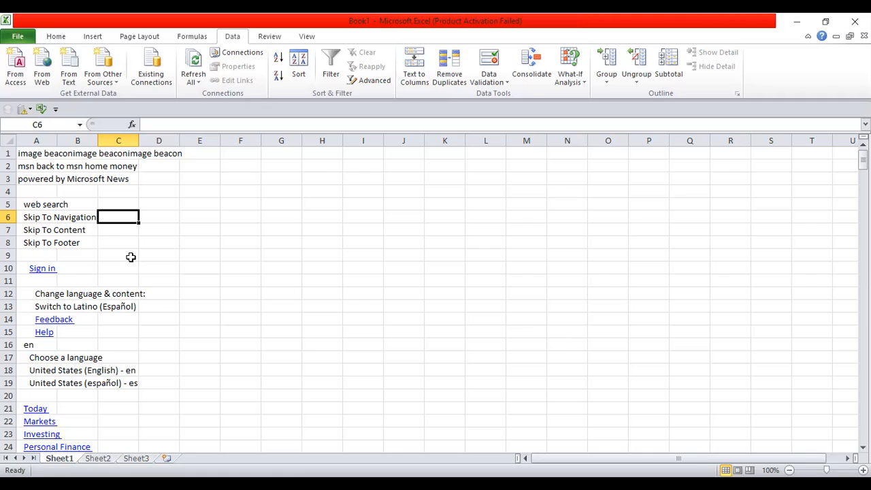
Copy the imported web data in the range A1:C21 and select cell I13
{"action": "left_click_drag", "start_coordinate": [28, 155], "coordinate": [111, 414]}
{"action": "key", "text": "ctrl+c"}
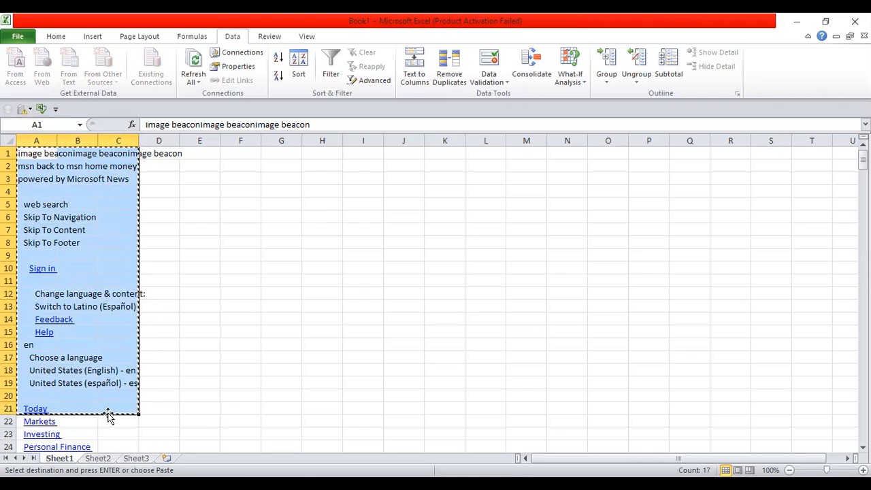
{"action": "left_click", "coordinate": [352, 302]}
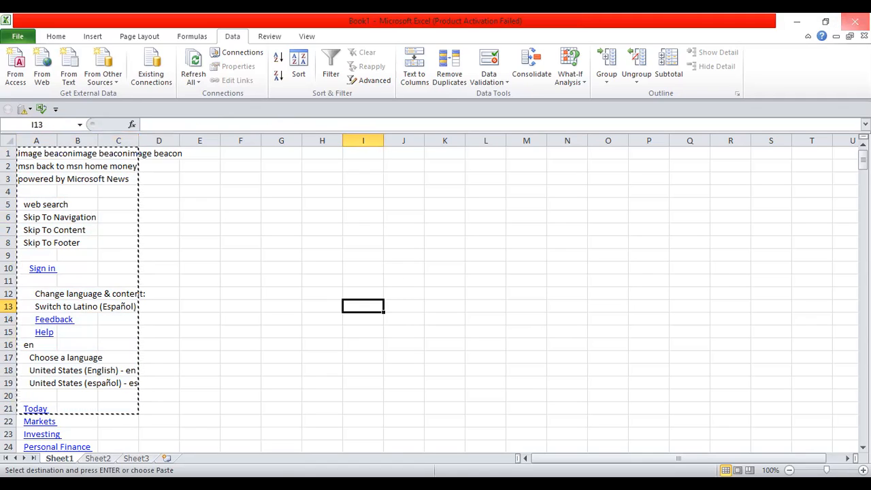
Close Excel without saving the workbook Book1
{"action": "left_click", "coordinate": [855, 21]}
{"action": "left_click", "coordinate": [435, 267]}
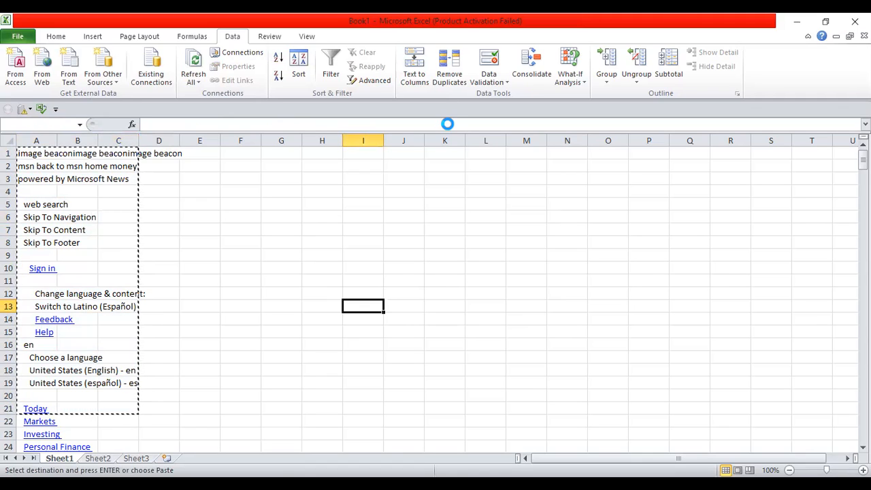
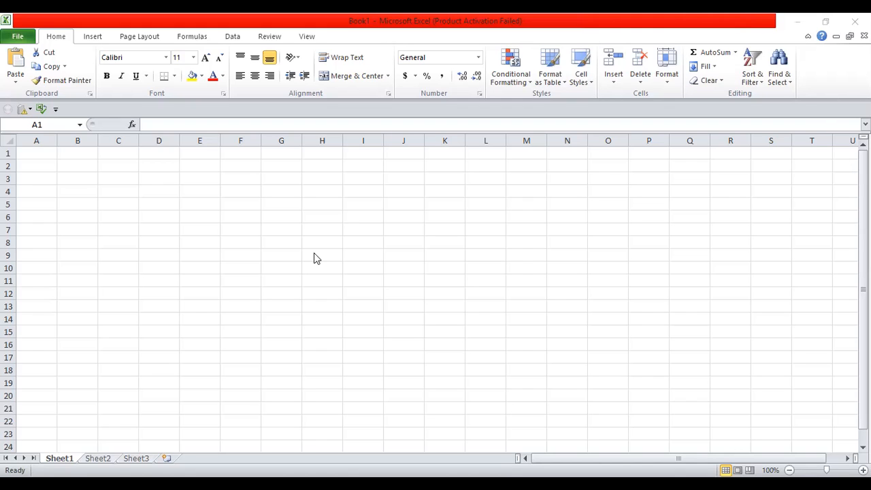
Try starting a formula in cell H9 with the suggested SUM function, and discard the entry
{"action": "left_click", "coordinate": [330, 258]}
{"action": "type", "text": "="}
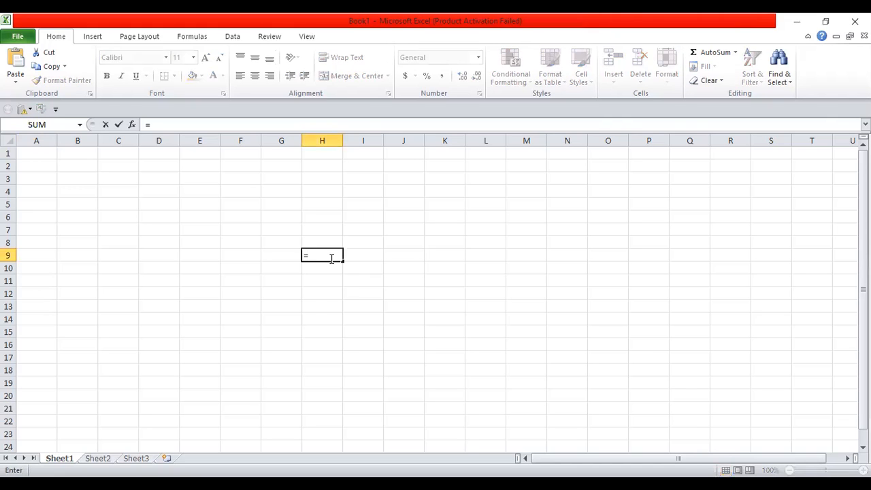
{"action": "type", "text": "su"}
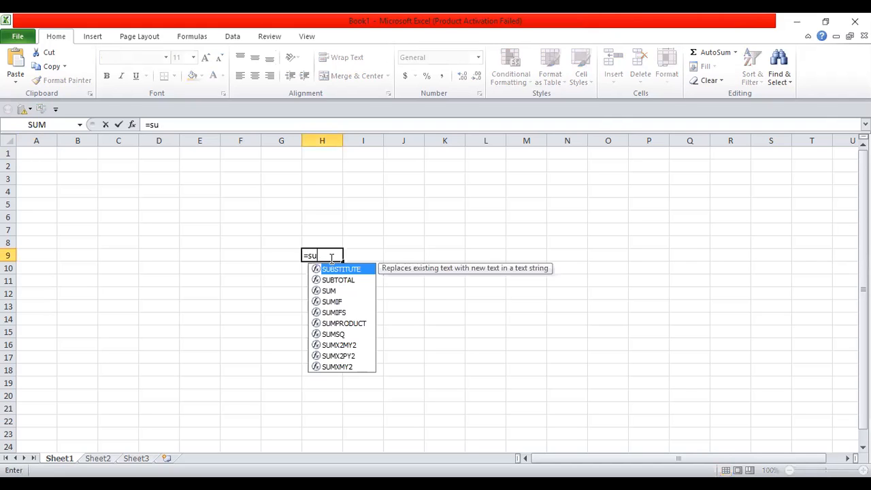
{"action": "type", "text": "m"}
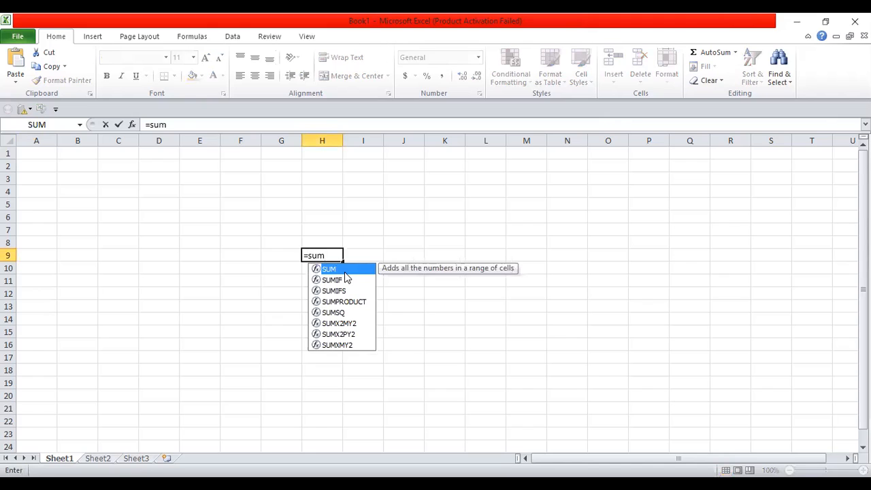
{"action": "key", "text": "Tab"}
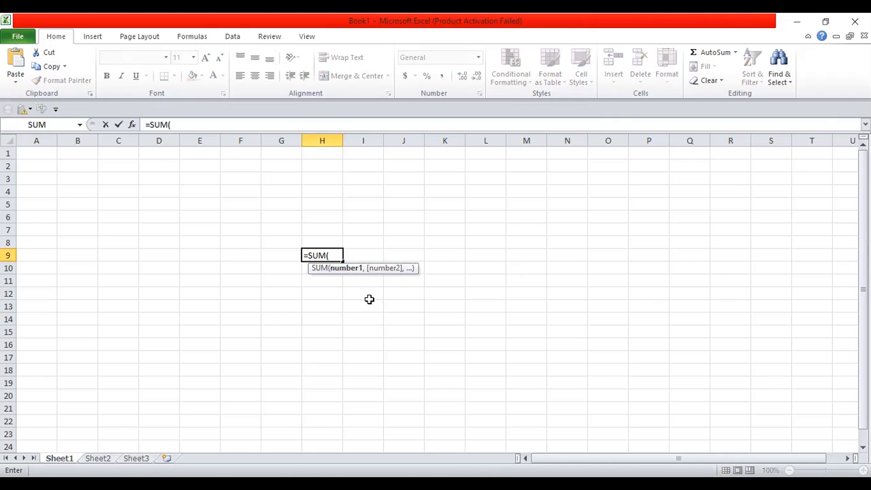
{"action": "key", "text": "BackSpace"}
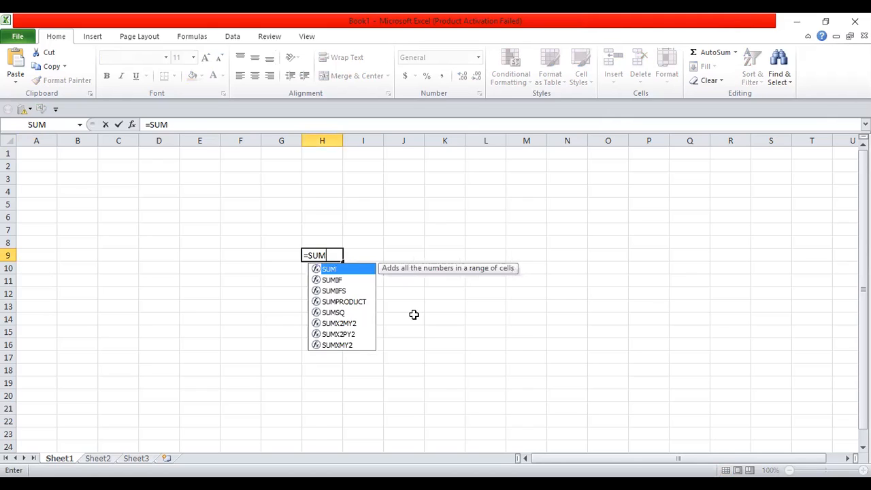
{"action": "key", "text": "Escape"}
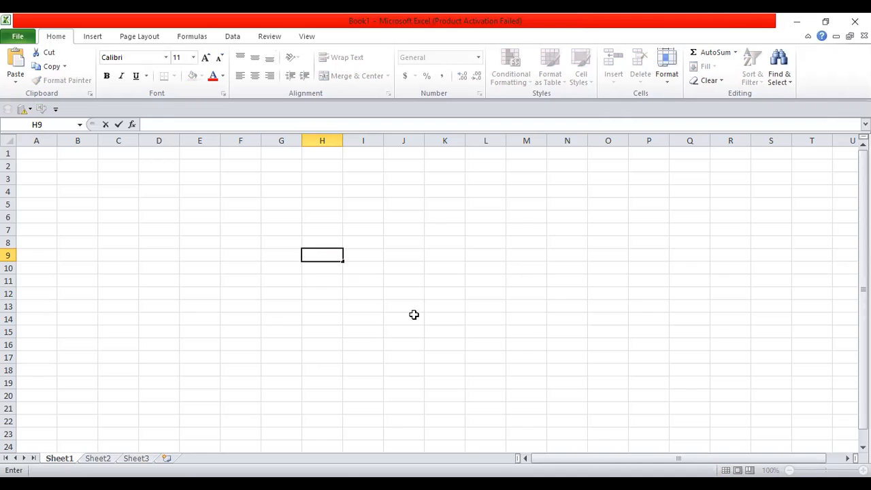
{"action": "left_click", "coordinate": [453, 258]}
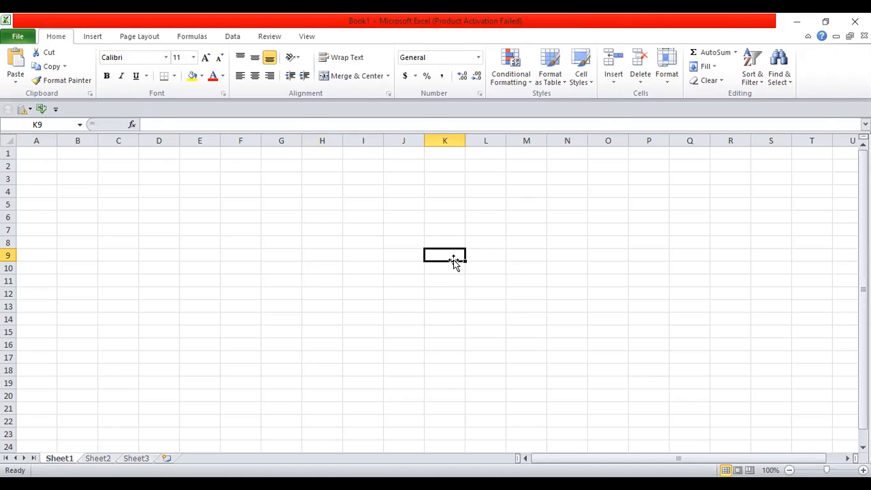
{"action": "left_click", "coordinate": [273, 215]}
{"action": "left_click", "coordinate": [464, 213]}
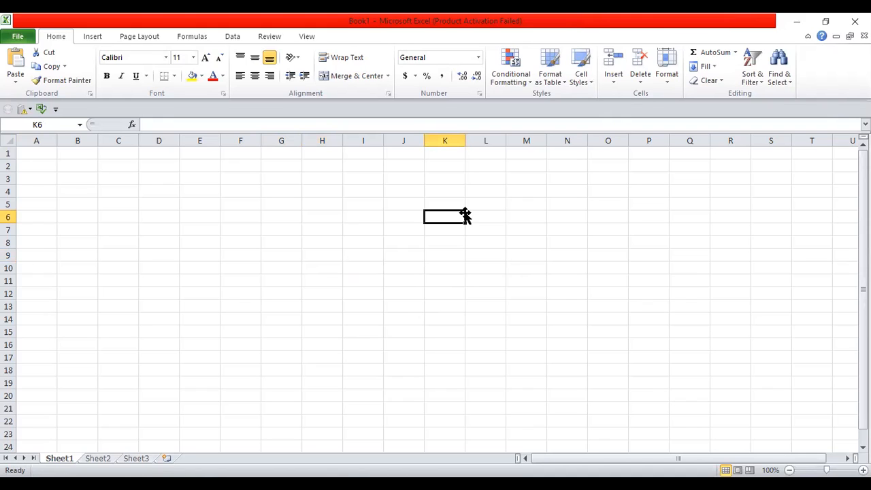
Try entering a formula in cell F6 that references cell M4, and clear the entry
{"action": "left_click", "coordinate": [244, 217]}
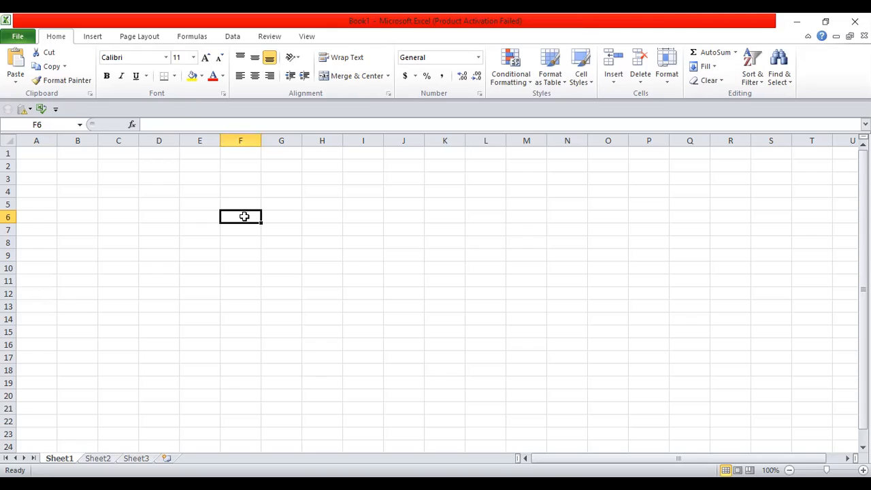
{"action": "type", "text": "="}
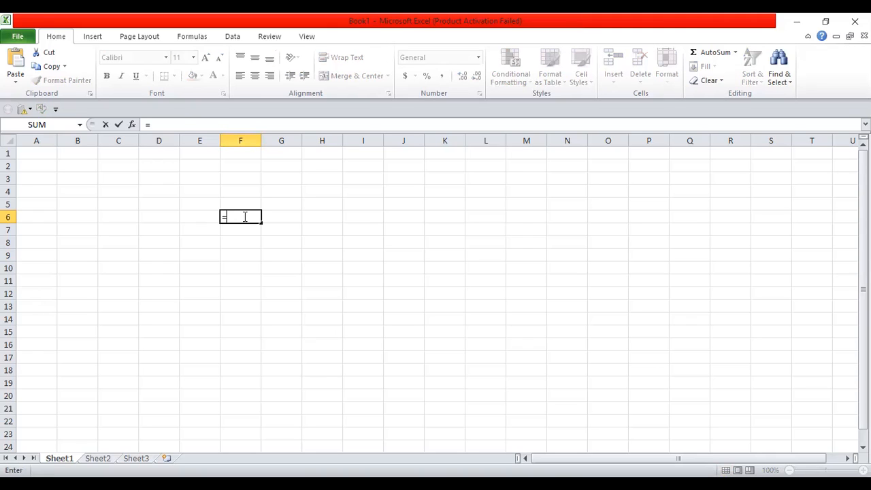
{"action": "left_click", "coordinate": [509, 191]}
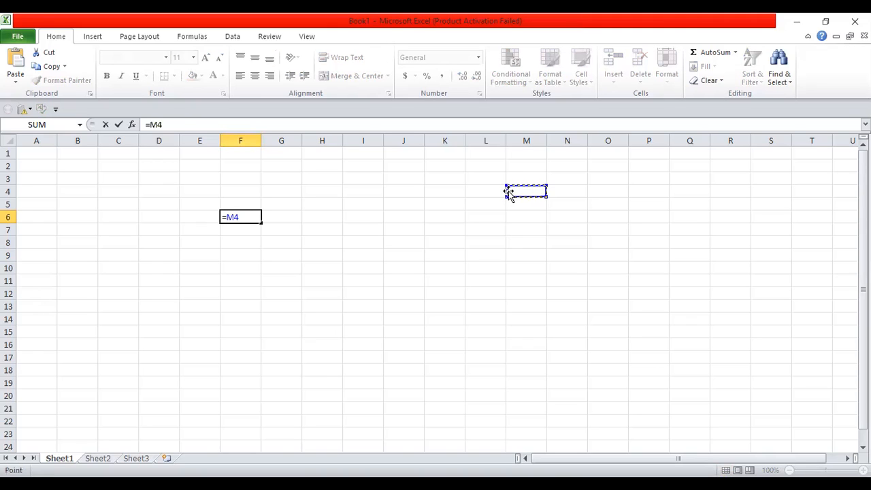
{"action": "key", "text": "BackSpace"}
{"action": "key", "text": "BackSpace"}
{"action": "key", "text": "BackSpace"}
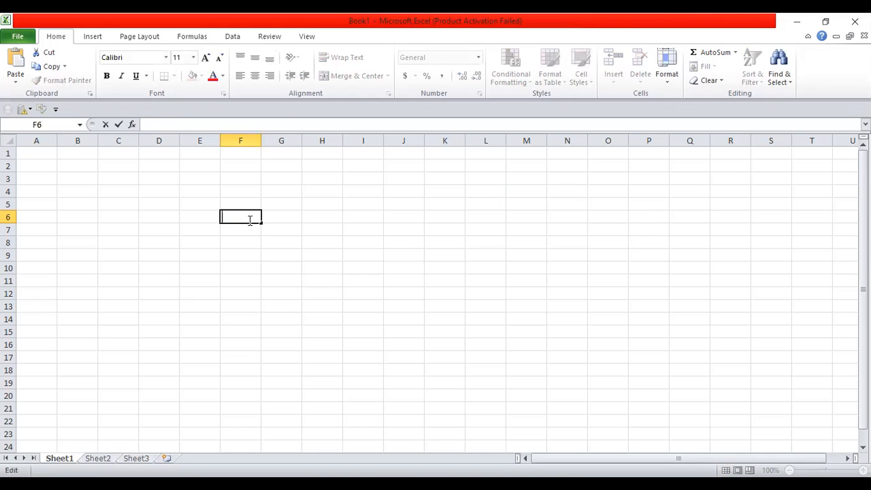
{"action": "left_click", "coordinate": [306, 220]}
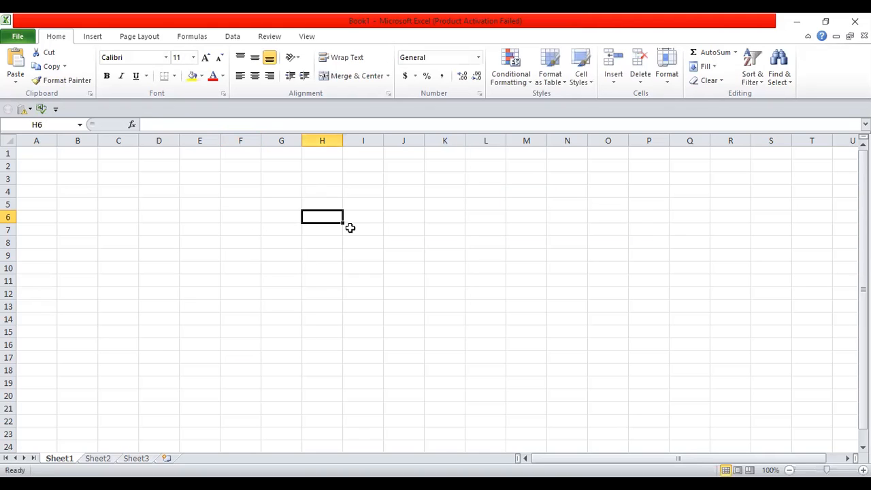
Try a SUM formula in cell H6 that adds the values 7 and 7
{"action": "type", "text": "="}
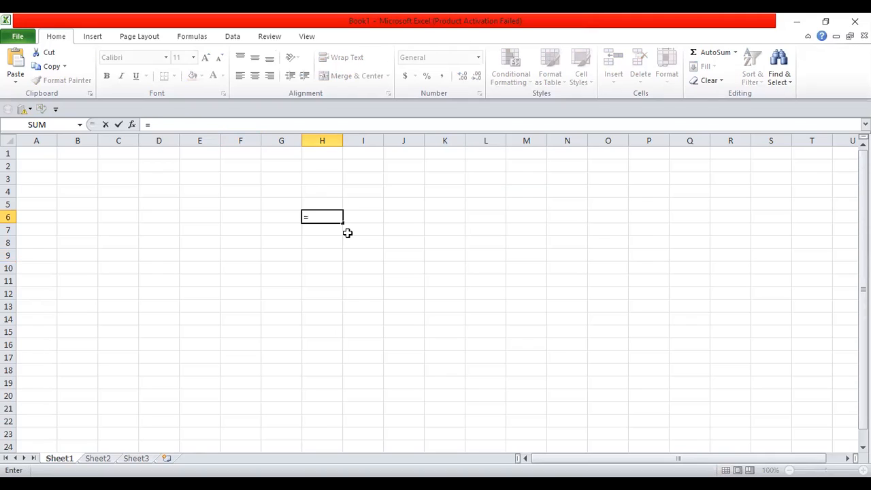
{"action": "type", "text": "sum"}
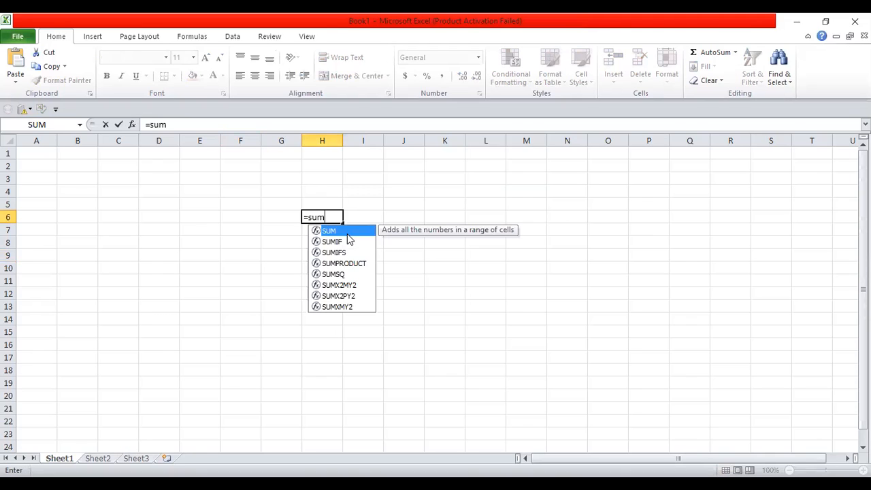
{"action": "double_click", "coordinate": [347, 233]}
{"action": "type", "text": "7"}
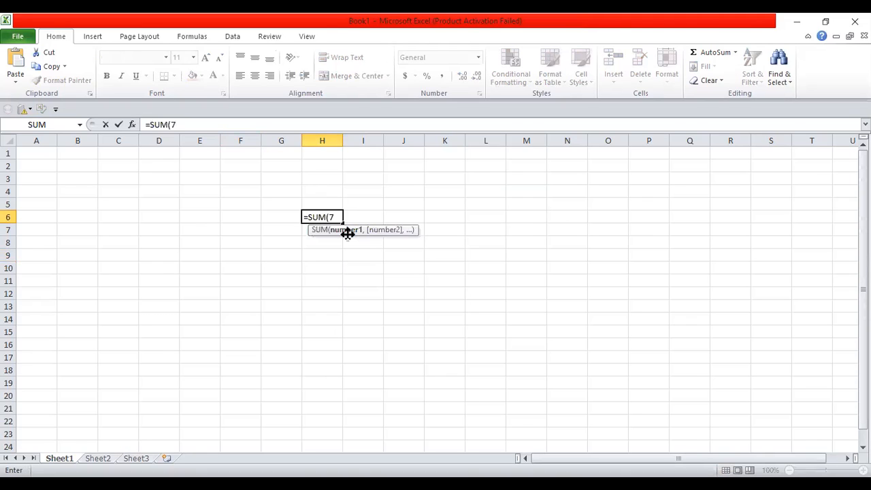
{"action": "type", "text": ",7"}
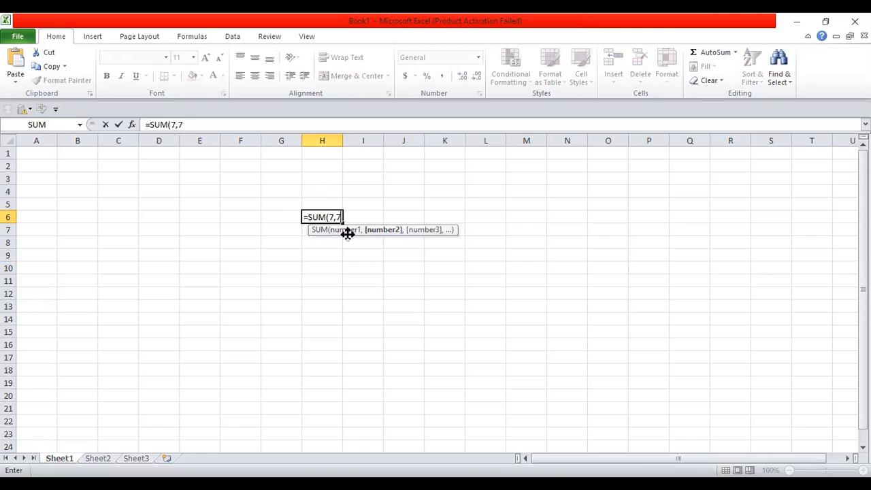
{"action": "key", "text": "Return"}
Create a Monday-to-Friday weekday list in cells H6:H10 and auto-fit the width of column H
{"action": "left_click", "coordinate": [323, 217]}
{"action": "key", "text": "BackSpace"}
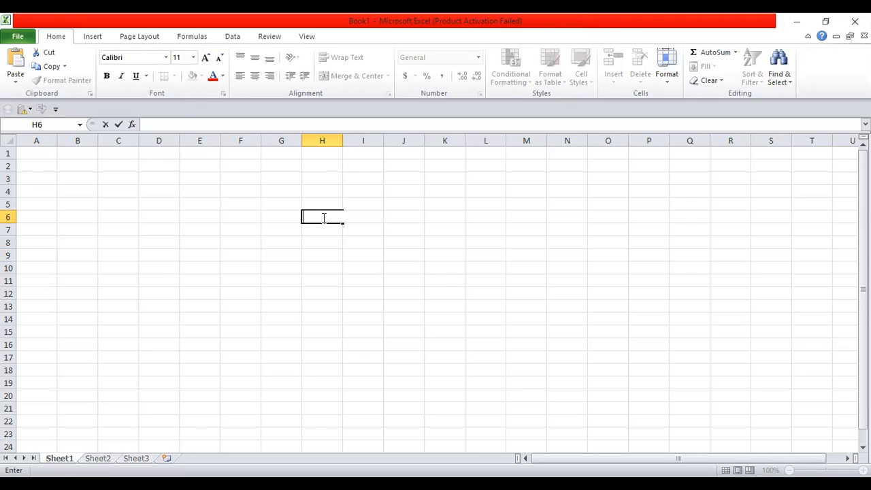
{"action": "type", "text": "monday"}
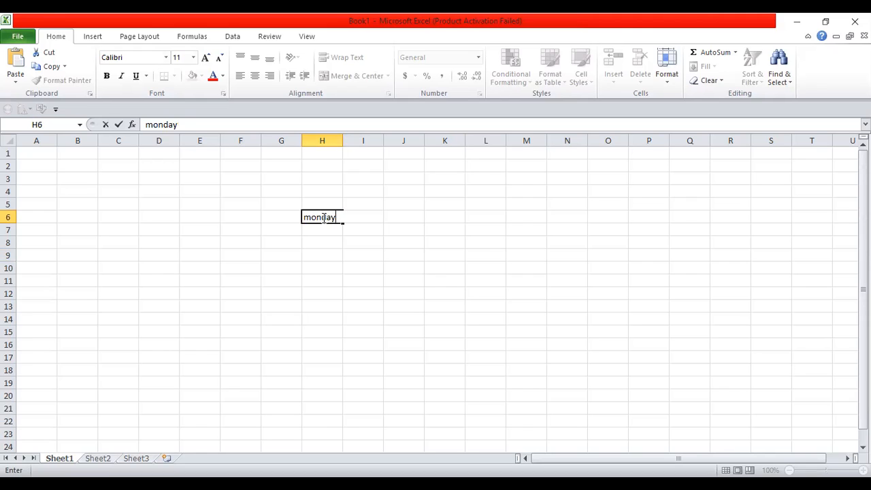
{"action": "key", "text": "Return"}
{"action": "type", "text": "tuesday"}
{"action": "key", "text": "Return"}
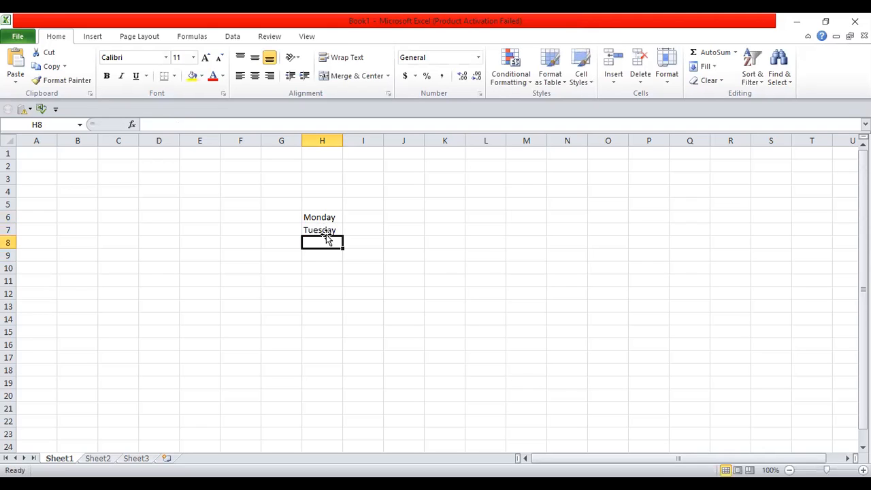
{"action": "left_click_drag", "start_coordinate": [329, 217], "coordinate": [343, 276]}
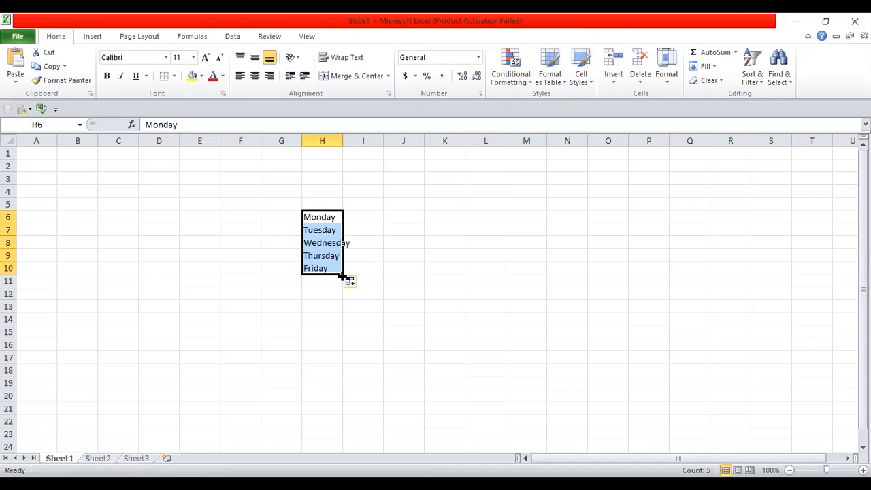
{"action": "double_click", "coordinate": [341, 143]}
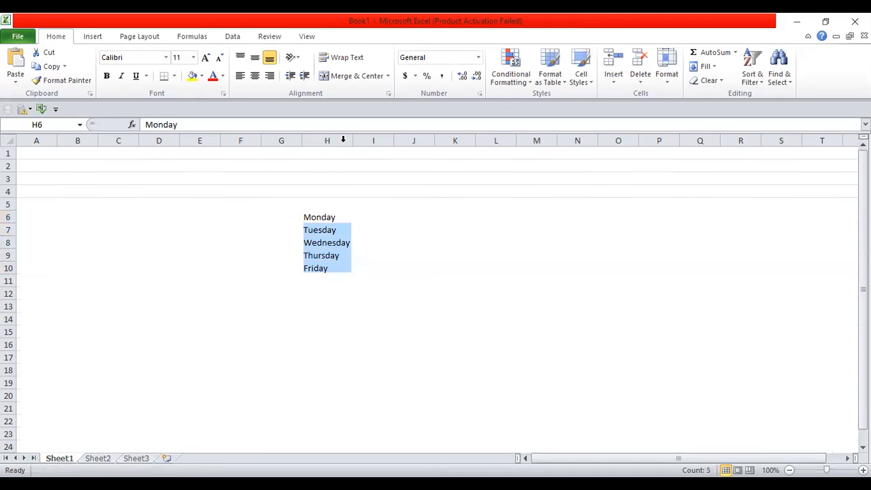
Enter 400, 500 and 600 beside Monday, Tuesday and Wednesday in cells I6 to I8
{"action": "left_click", "coordinate": [386, 220]}
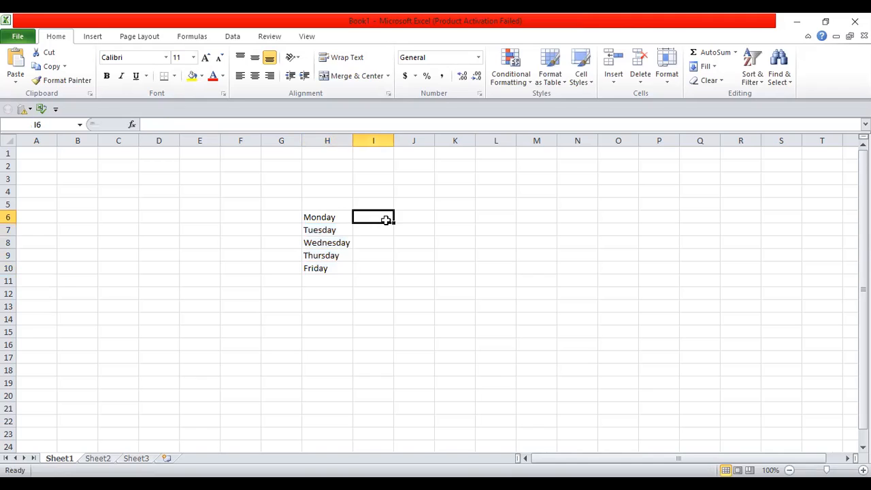
{"action": "type", "text": "400"}
{"action": "key", "text": "Return"}
{"action": "type", "text": "500"}
{"action": "key", "text": "Return"}
{"action": "type", "text": "600"}
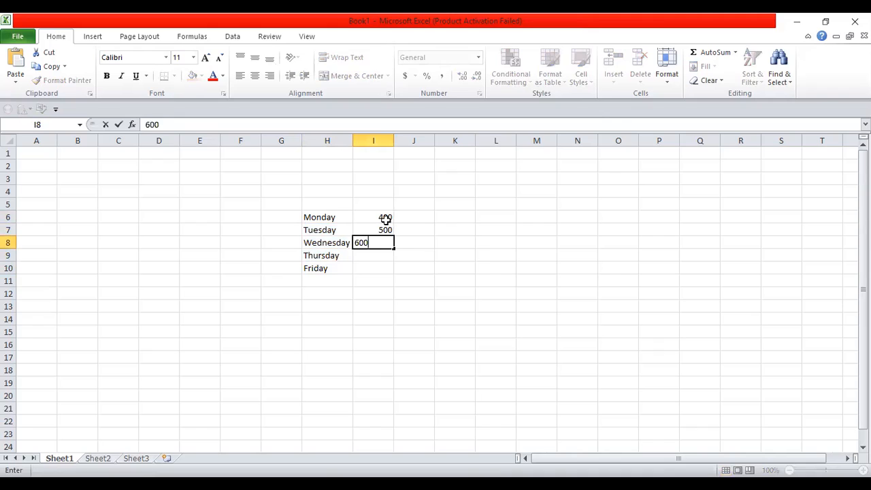
{"action": "key", "text": "Return"}
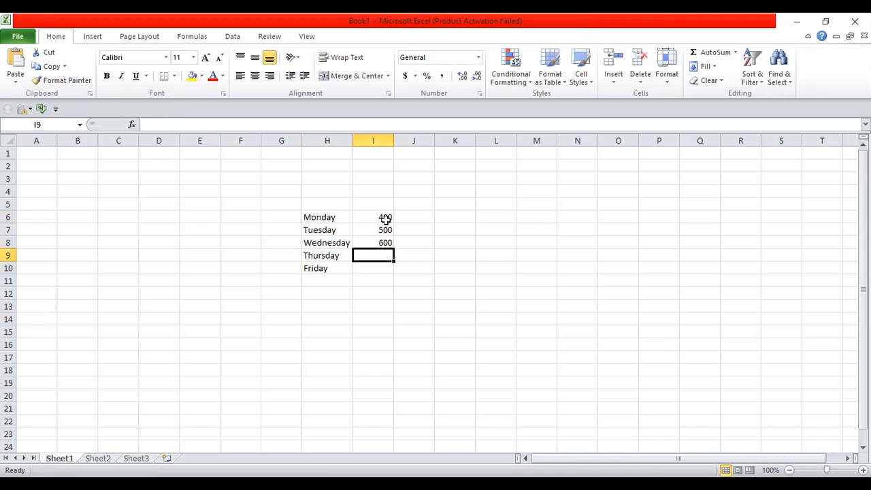
Change Wednesday's value in I8 to 800, and enter 500 for Thursday and 200 for Friday
{"action": "key", "text": "BackSpace"}
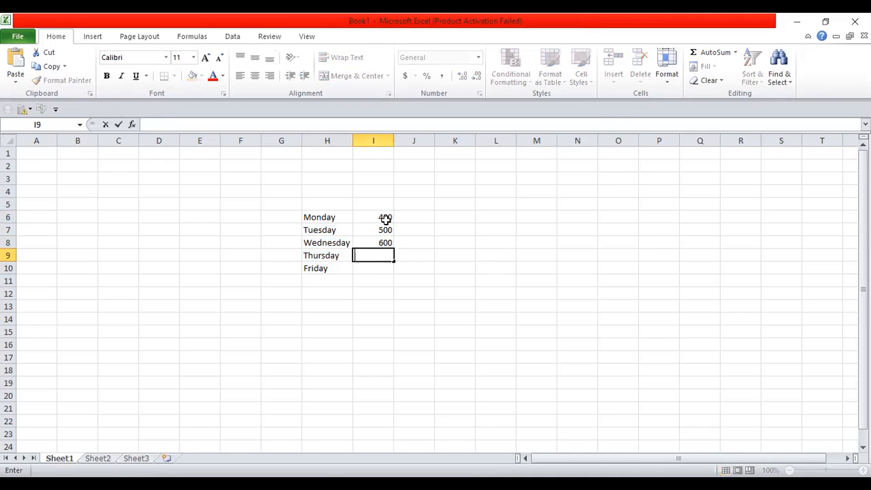
{"action": "left_click", "coordinate": [383, 243]}
{"action": "key", "text": "BackSpace"}
{"action": "type", "text": "800"}
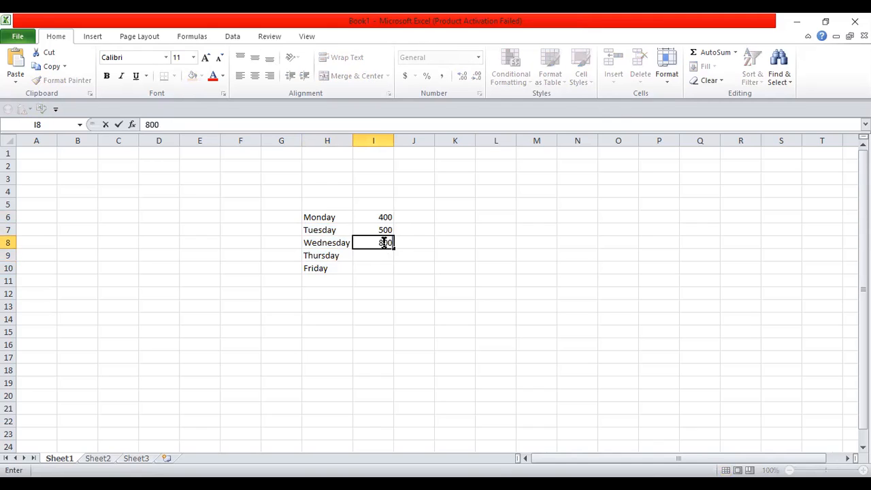
{"action": "key", "text": "Return"}
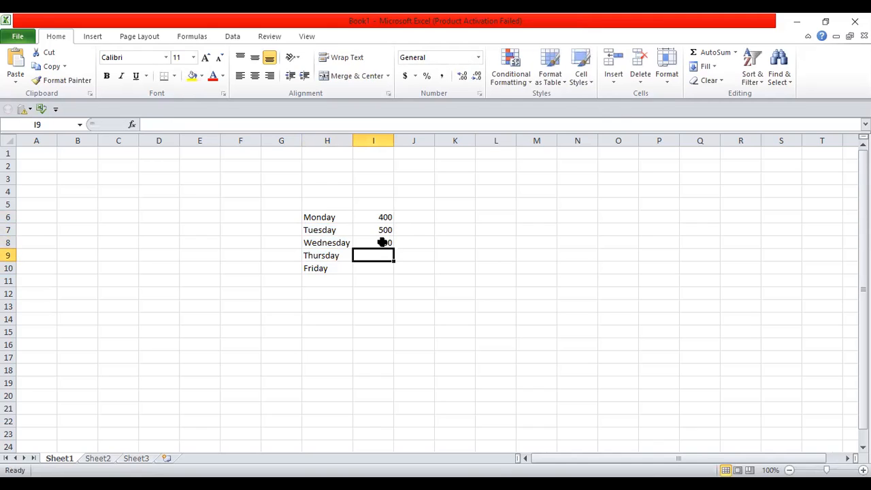
{"action": "type", "text": "500"}
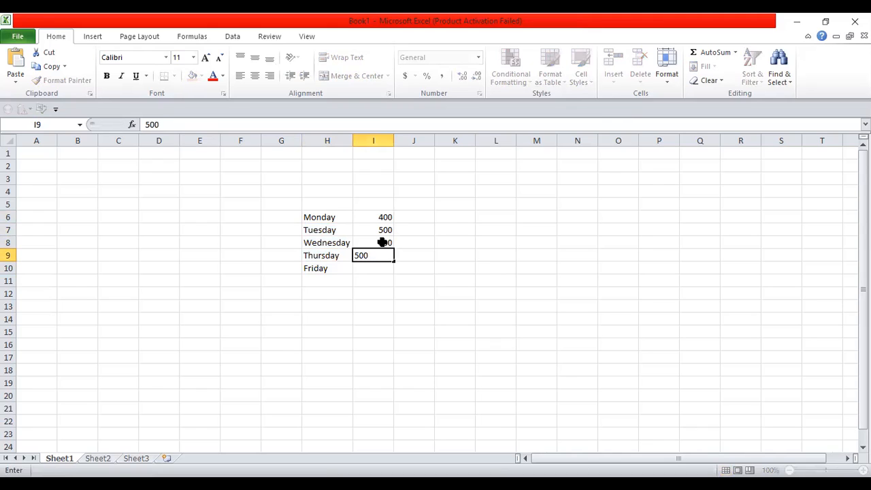
{"action": "key", "text": "Return"}
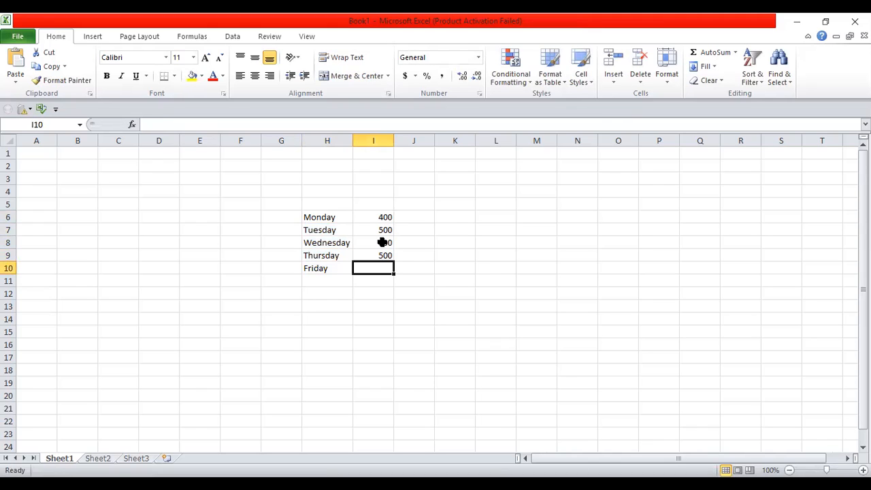
{"action": "type", "text": "200"}
{"action": "key", "text": "Return"}
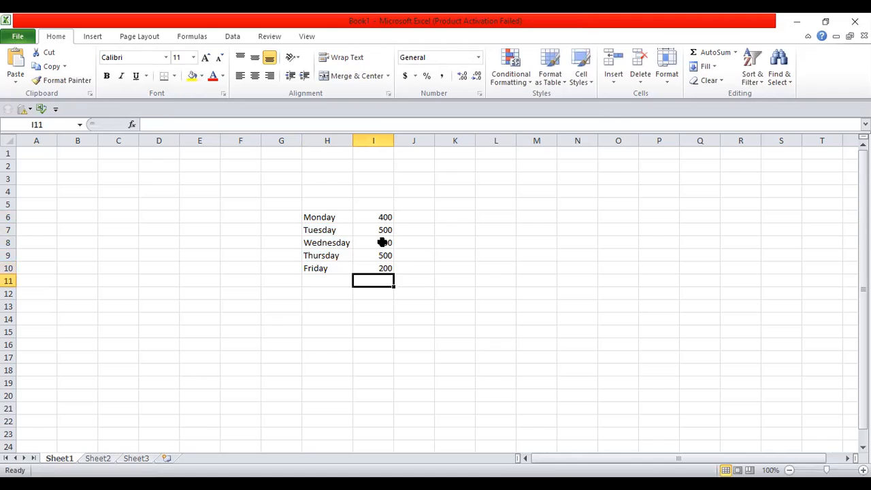
Change Tuesday's value in cell I7 to 600
{"action": "left_click", "coordinate": [383, 232]}
{"action": "type", "text": "6"}
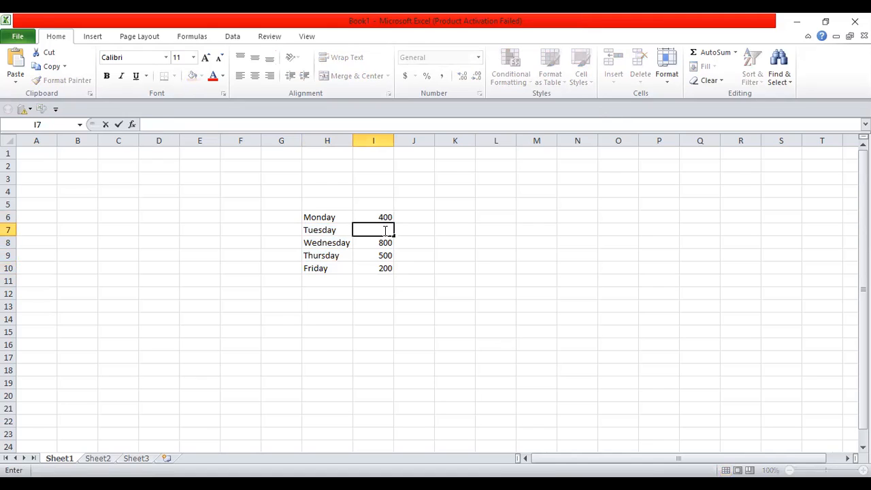
{"action": "type", "text": "00"}
{"action": "left_click", "coordinate": [442, 267]}
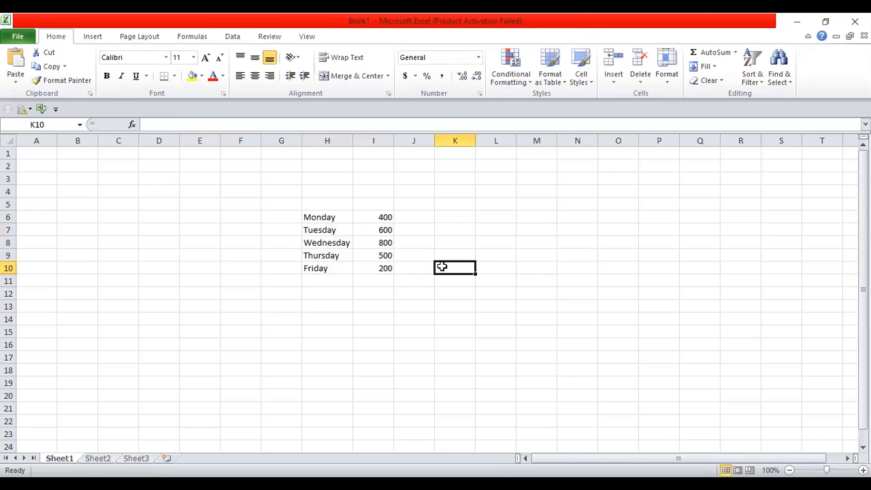
{"action": "left_click_drag", "start_coordinate": [318, 230], "coordinate": [339, 256]}
{"action": "left_click_drag", "start_coordinate": [375, 228], "coordinate": [379, 256]}
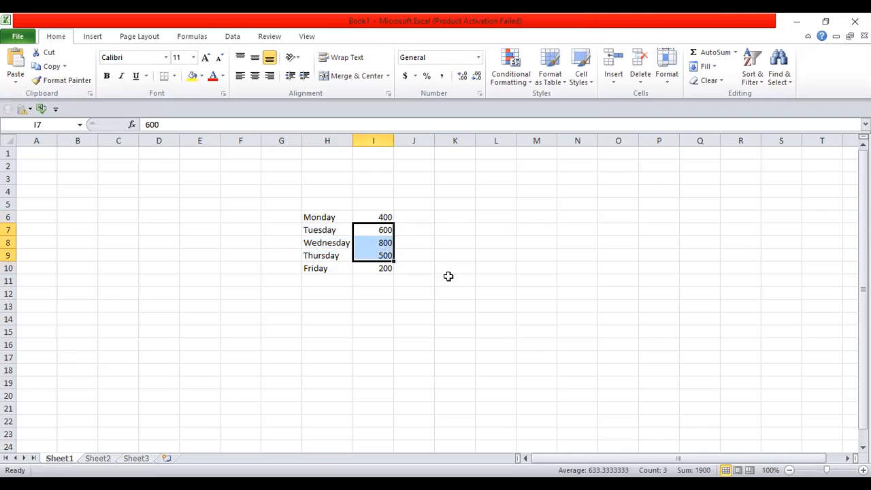
{"action": "left_click", "coordinate": [452, 279]}
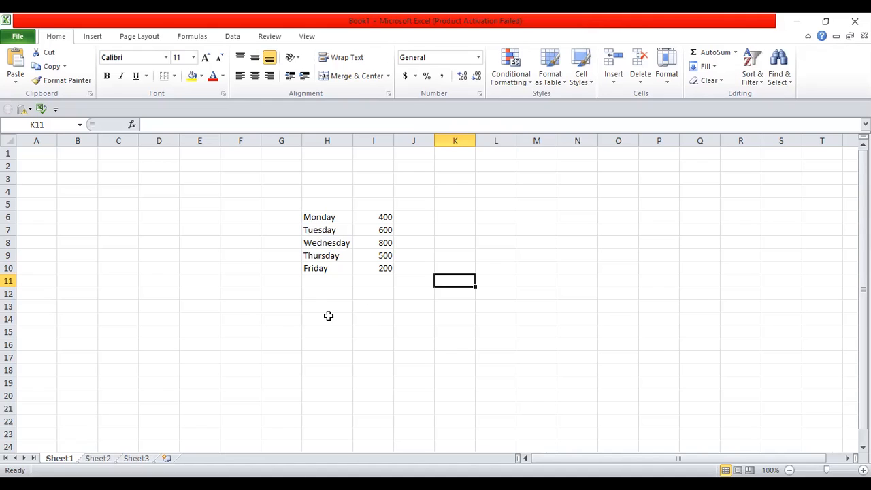
Enter the label "total" in cell H12 below the weekday list
{"action": "left_click", "coordinate": [318, 293]}
{"action": "type", "text": "rt"}
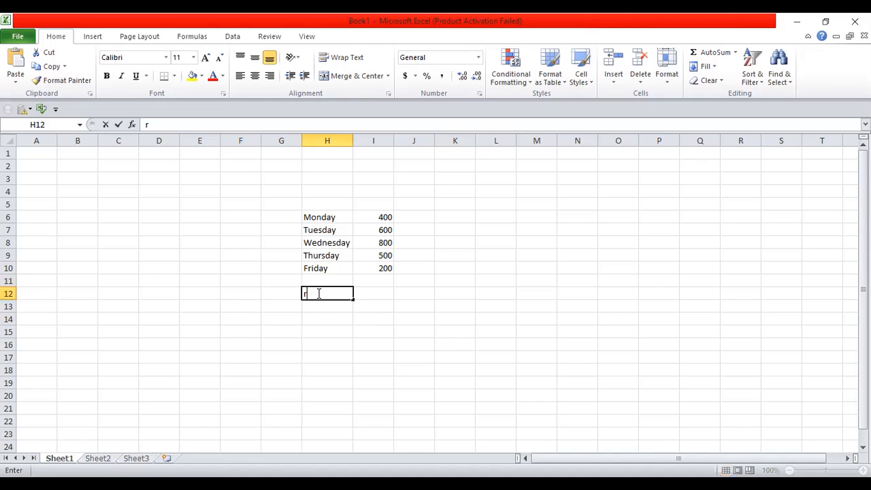
{"action": "key", "text": "BackSpace"}
{"action": "key", "text": "BackSpace"}
{"action": "type", "text": "total"}
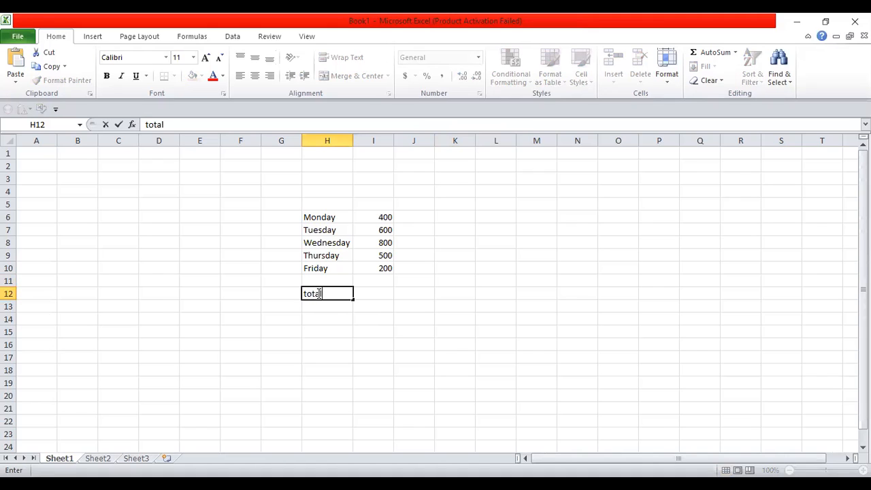
{"action": "key", "text": "Tab"}
Sum the weekday values in cell I12 with the formula =SUM(I6:I10)
{"action": "key", "text": "Tab"}
{"action": "key", "text": "Left"}
{"action": "type", "text": "=s"}
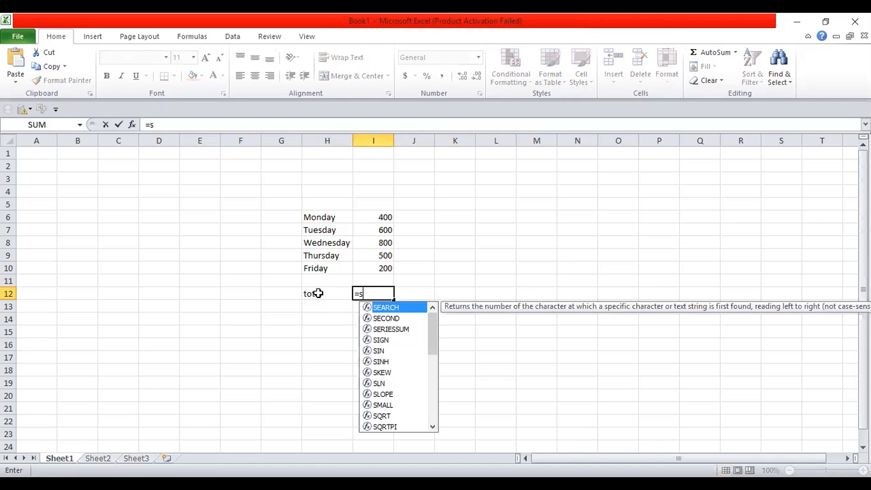
{"action": "type", "text": "um"}
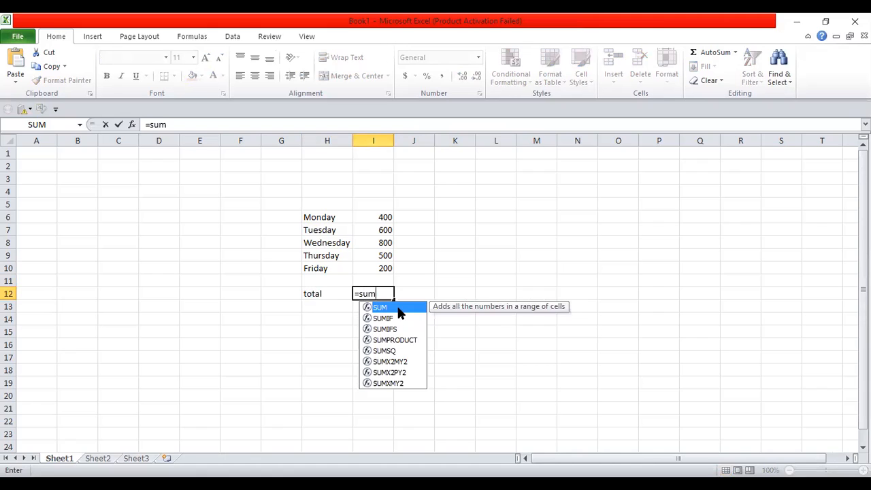
{"action": "key", "text": "Tab"}
{"action": "left_click", "coordinate": [385, 216]}
{"action": "left_click_drag", "start_coordinate": [386, 256], "coordinate": [386, 265]}
{"action": "type", "text": ")"}
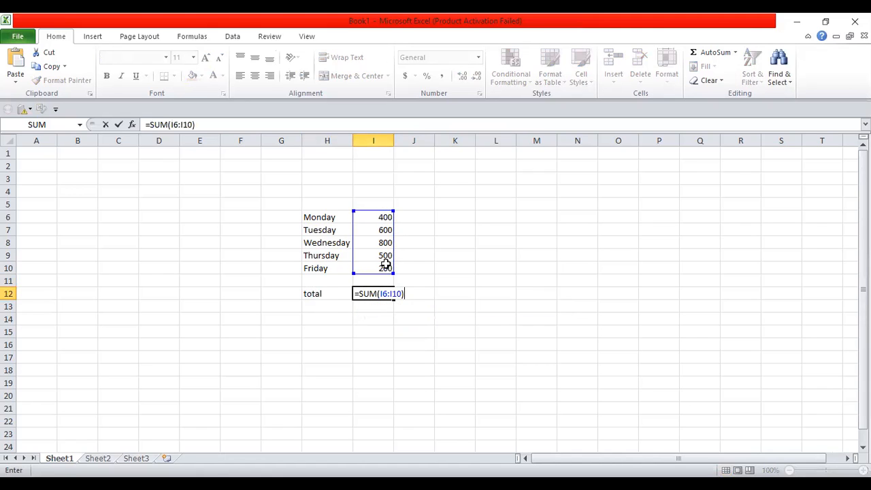
{"action": "key", "text": "Return"}
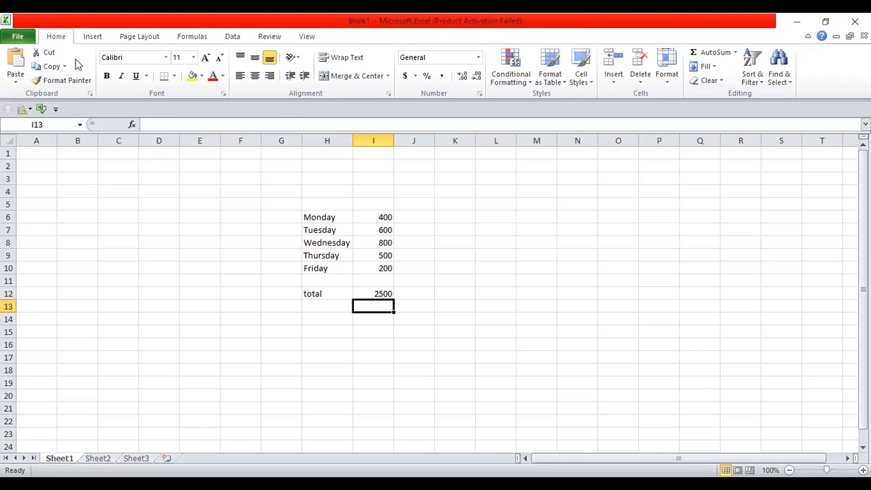
Look through the function library, including the Logical and Recently Used functions, and select cell G14
{"action": "left_click", "coordinate": [94, 38]}
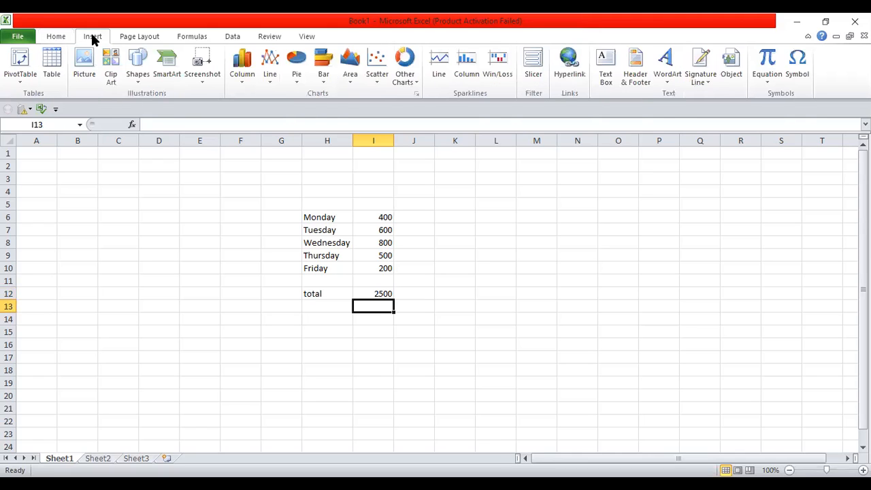
{"action": "left_click", "coordinate": [135, 36]}
{"action": "left_click", "coordinate": [188, 37]}
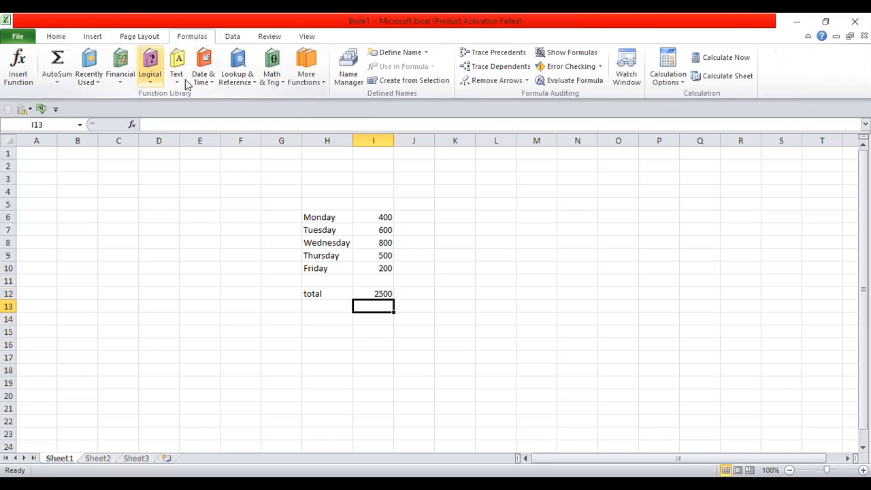
{"action": "left_click", "coordinate": [349, 76]}
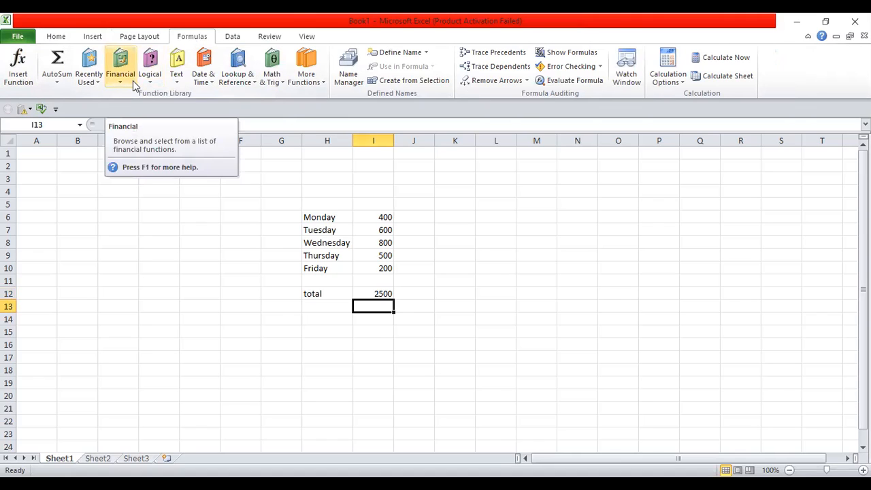
{"action": "left_click", "coordinate": [151, 78]}
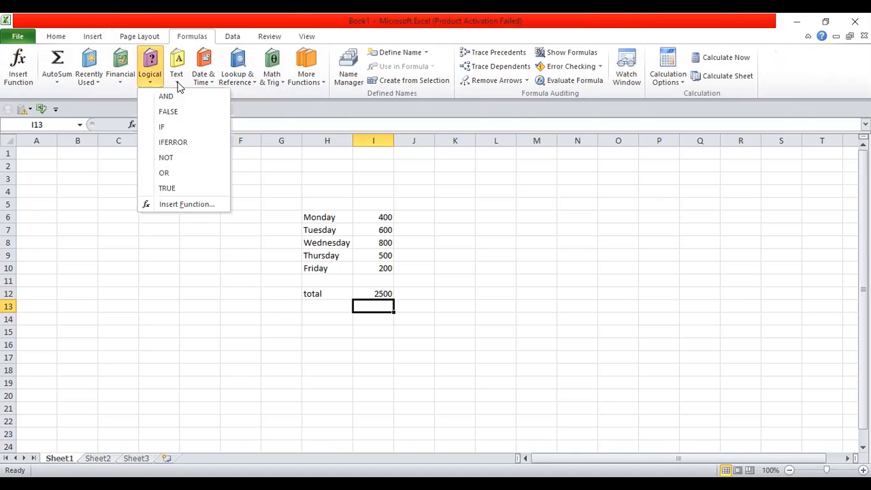
{"action": "left_click", "coordinate": [99, 85]}
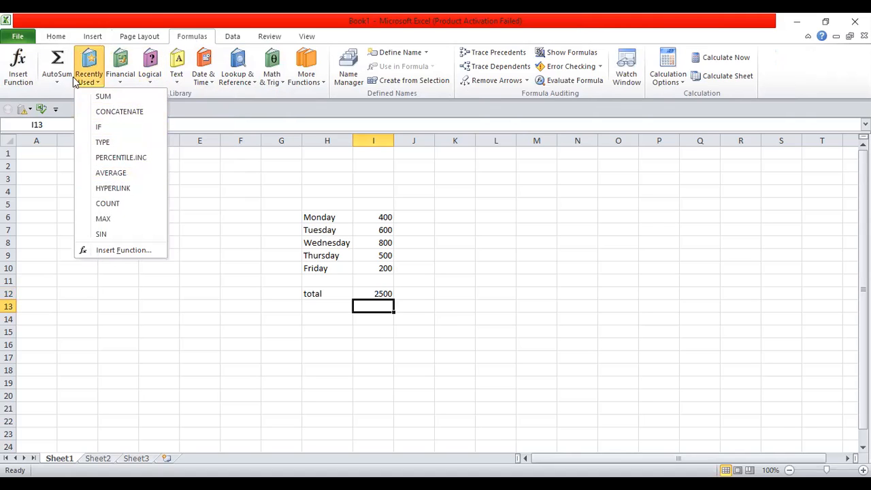
{"action": "left_click", "coordinate": [537, 160]}
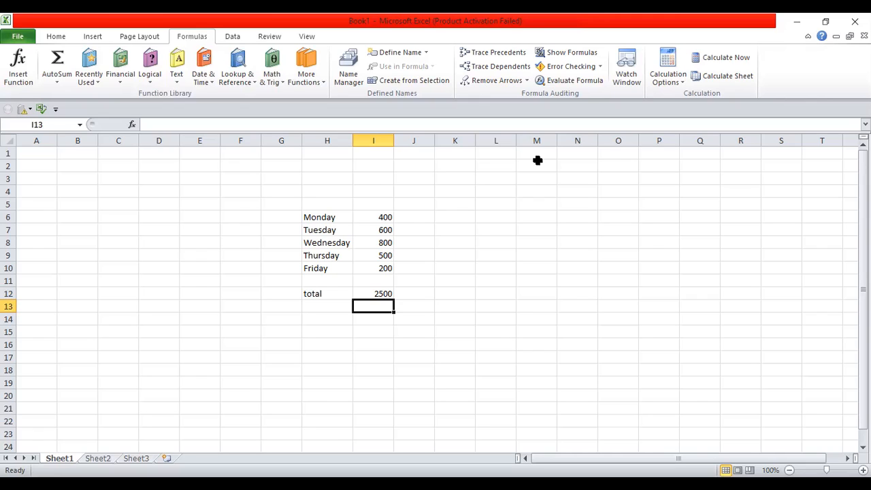
{"action": "key", "text": "Down"}
{"action": "key", "text": "Left"}
{"action": "key", "text": "Left"}
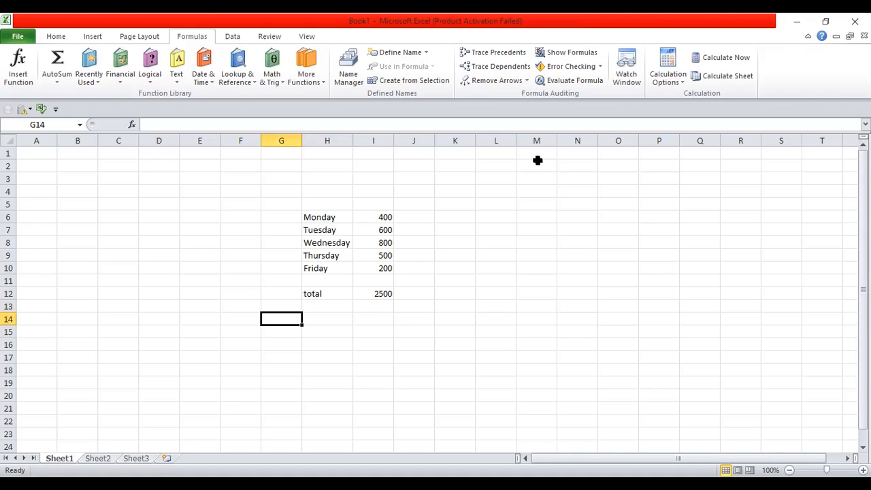
{"action": "type", "text": "average"}
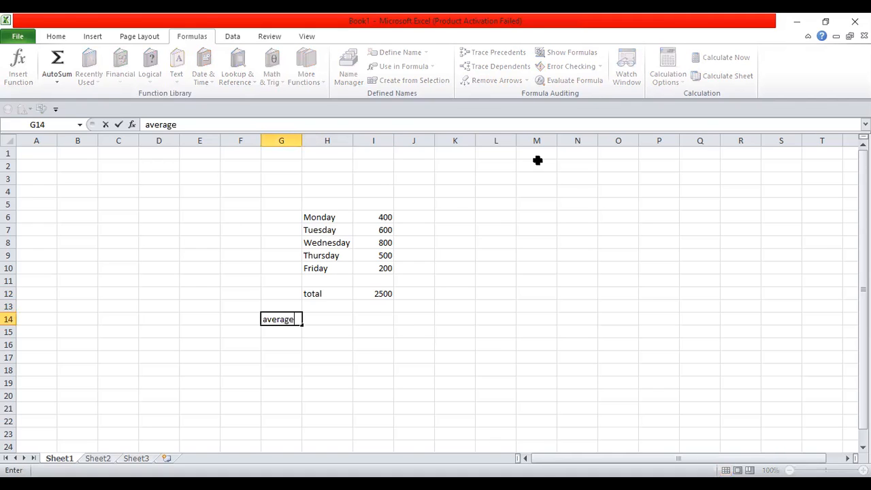
{"action": "key", "text": "BackSpace"}
{"action": "key", "text": "BackSpace"}
{"action": "key", "text": "BackSpace"}
{"action": "key", "text": "BackSpace"}
{"action": "key", "text": "BackSpace"}
{"action": "key", "text": "BackSpace"}
{"action": "key", "text": "BackSpace"}
Enter the label "average" in cell H14 below the total label
{"action": "key", "text": "Right"}
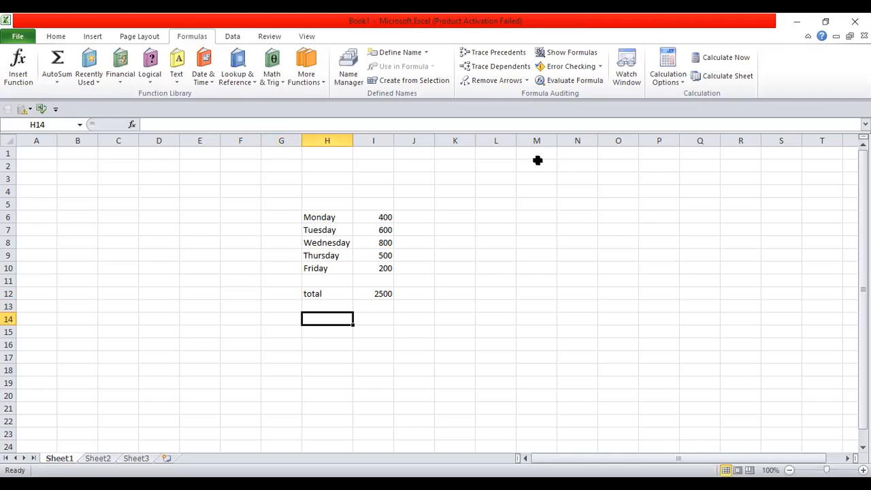
{"action": "type", "text": "average"}
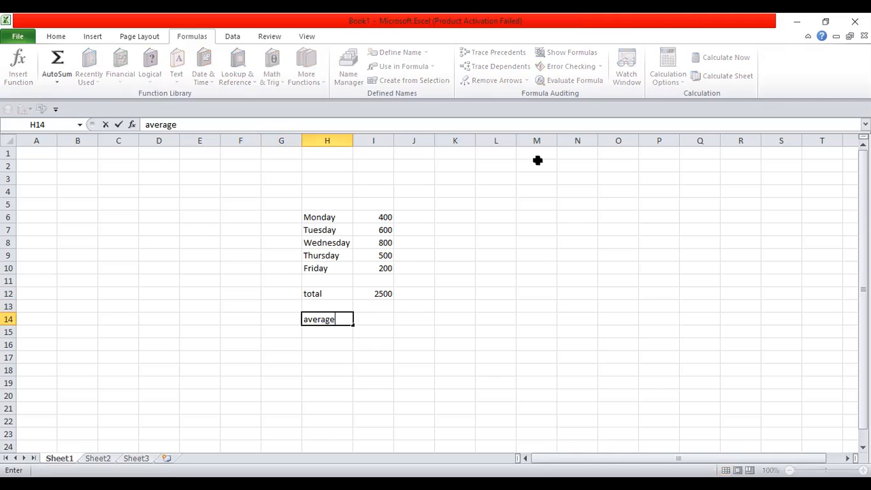
{"action": "key", "text": "Right"}
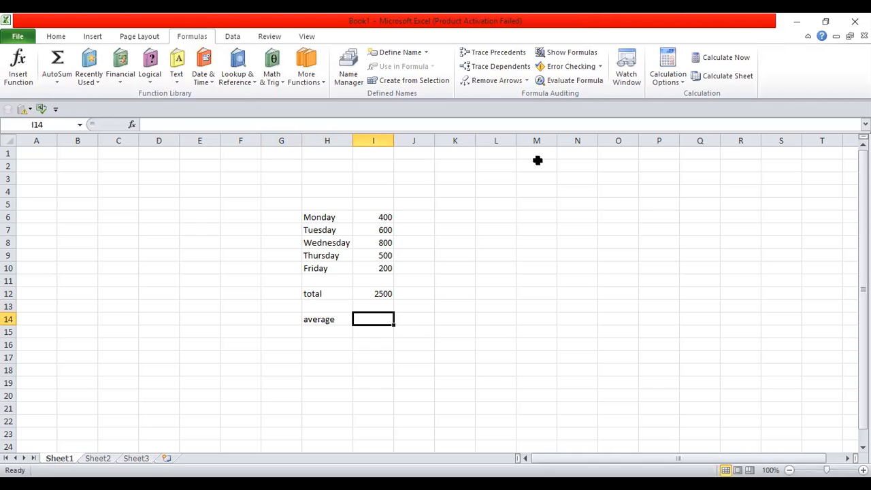
Calculate the average of the weekday values in cell I14 with the formula =AVERAGE(I6:I10)
{"action": "type", "text": "=a"}
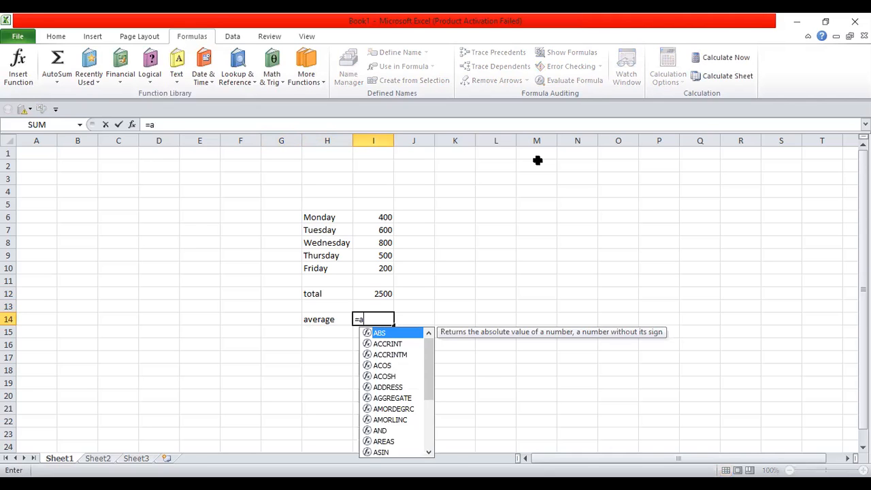
{"action": "type", "text": "v"}
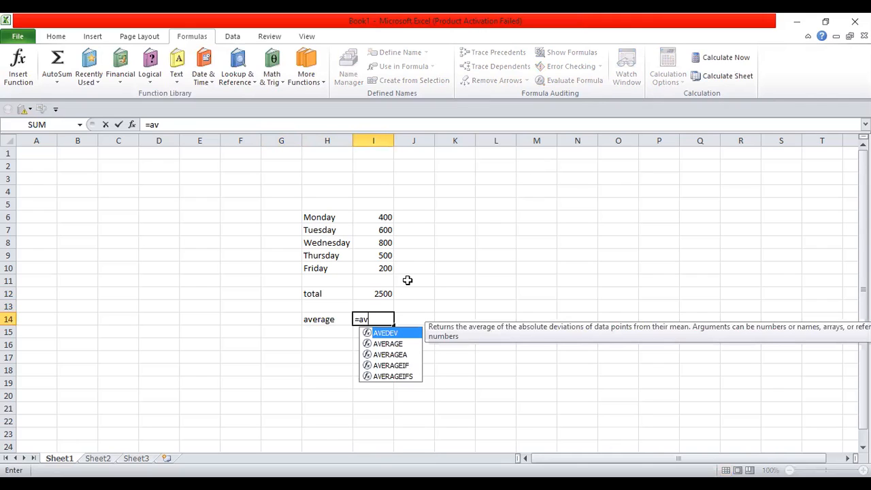
{"action": "left_click", "coordinate": [388, 344]}
{"action": "double_click", "coordinate": [388, 344]}
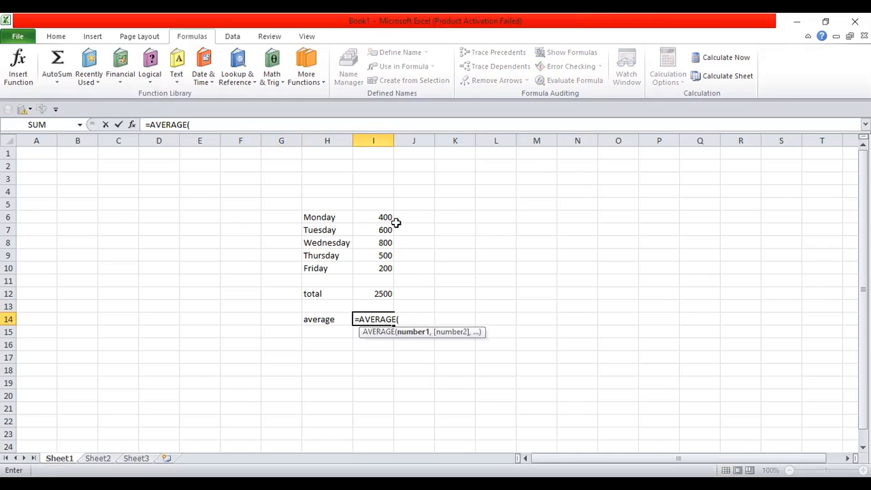
{"action": "left_click", "coordinate": [379, 219]}
{"action": "left_click", "coordinate": [377, 268], "text": "shift"}
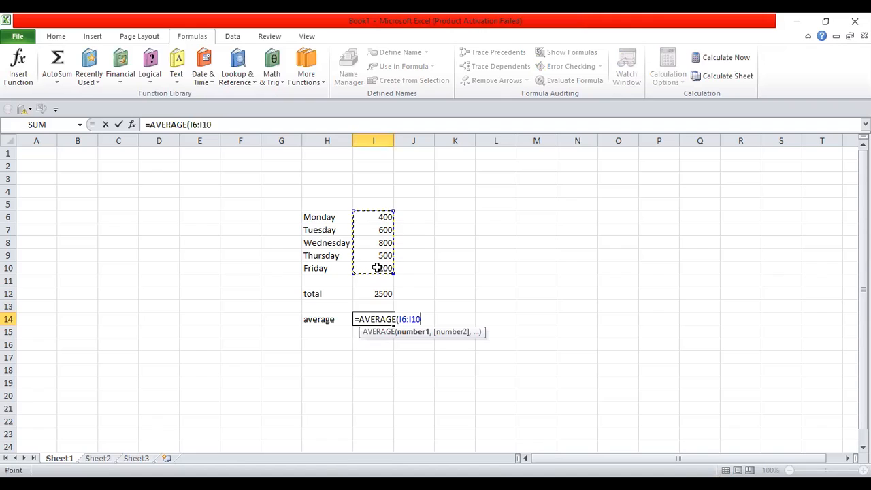
{"action": "type", "text": ")"}
{"action": "key", "text": "Return"}
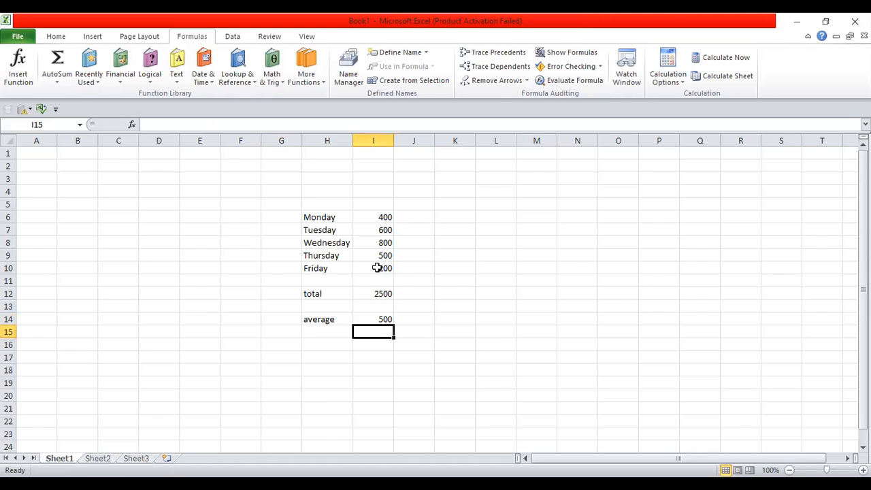
{"action": "left_click", "coordinate": [577, 294]}
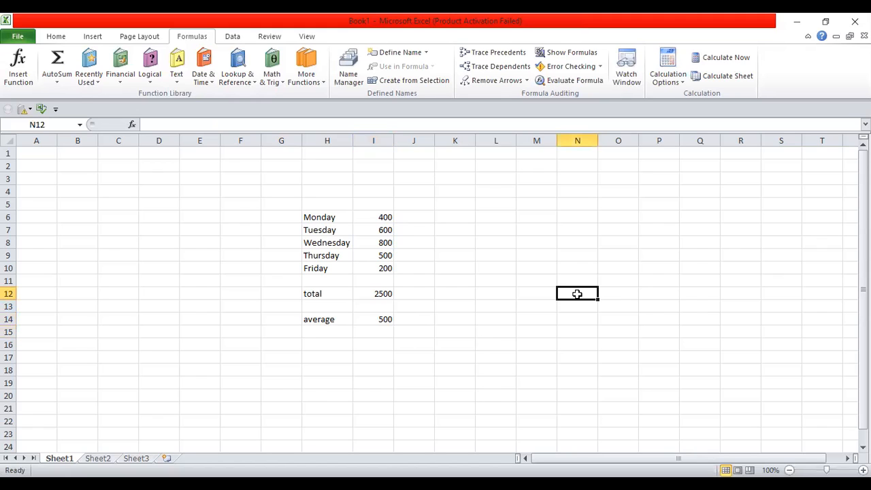
Test Wednesday's value in cell M9 with the formula =IF(I8<500,"true","false")
{"action": "left_click", "coordinate": [53, 37]}
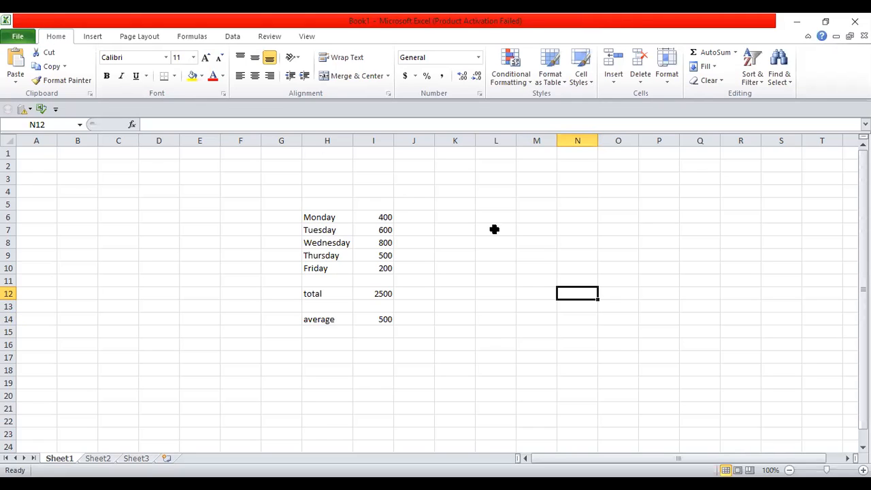
{"action": "left_click", "coordinate": [539, 251]}
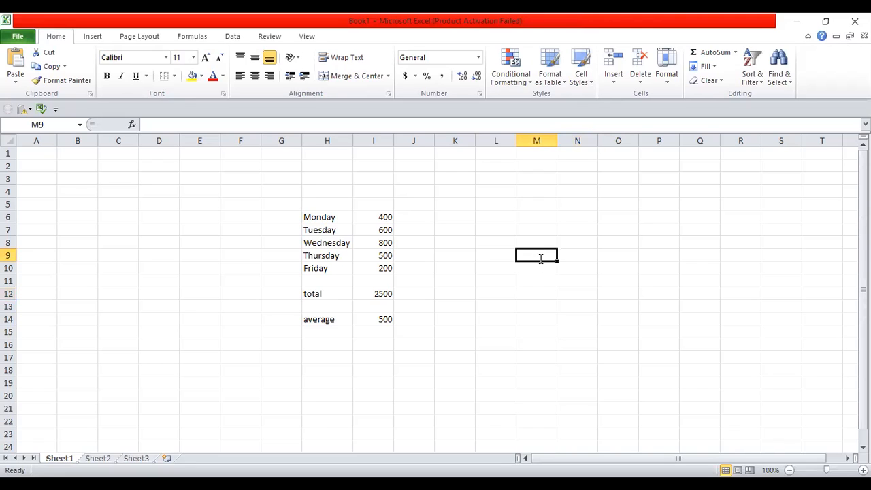
{"action": "type", "text": "=if"}
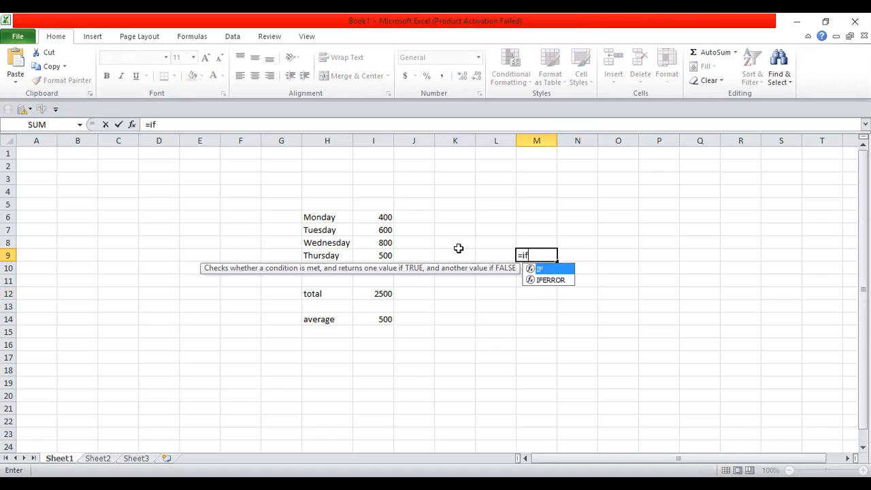
{"action": "double_click", "coordinate": [552, 269]}
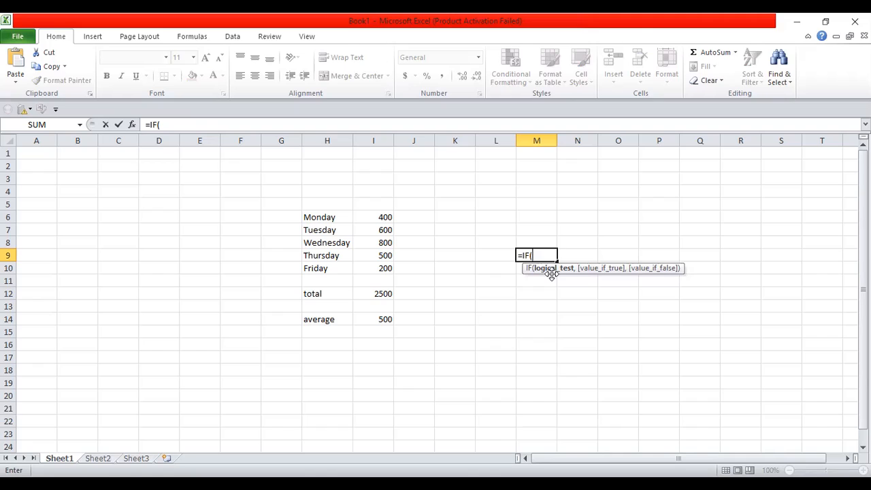
{"action": "left_click", "coordinate": [381, 243]}
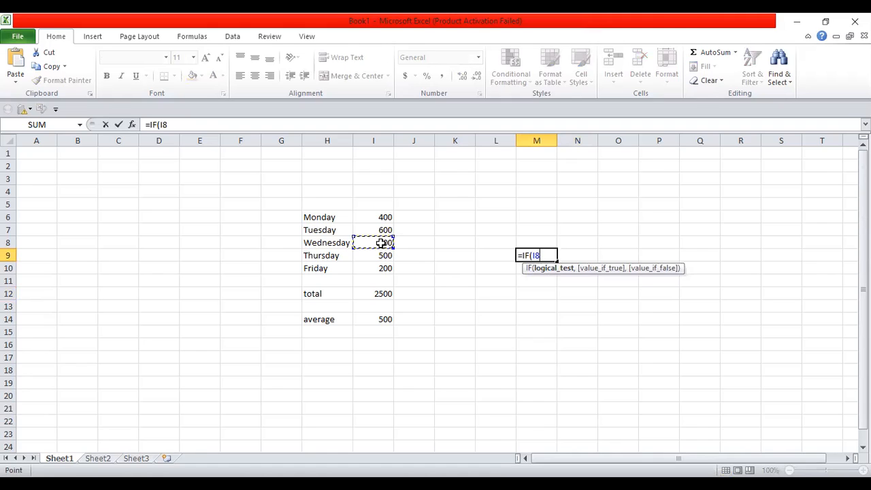
{"action": "type", "text": "<500"}
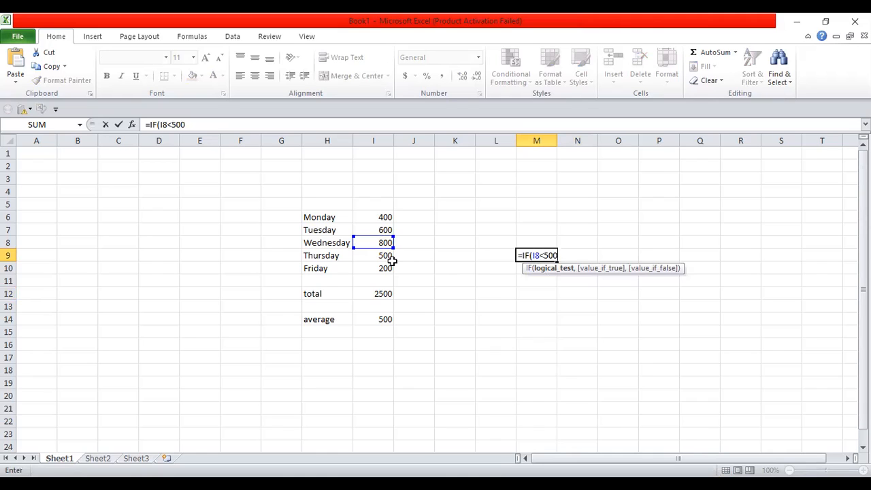
{"action": "type", "text": ","}
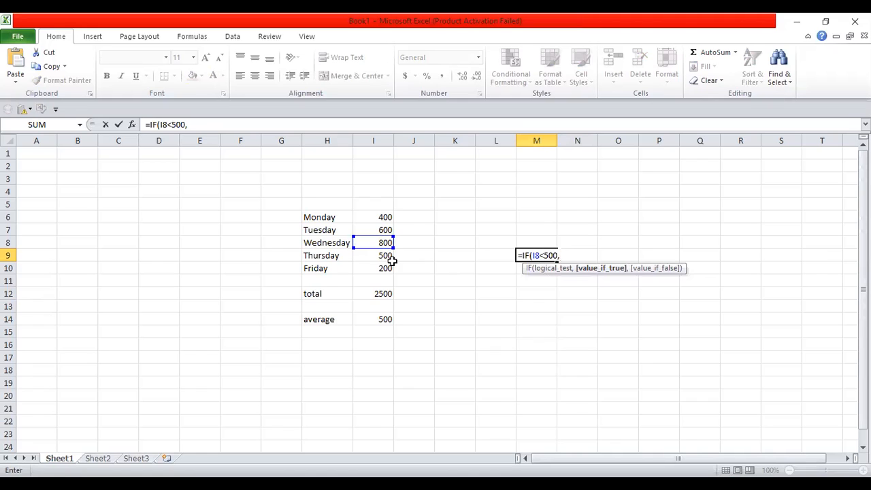
{"action": "type", "text": "\"true\","}
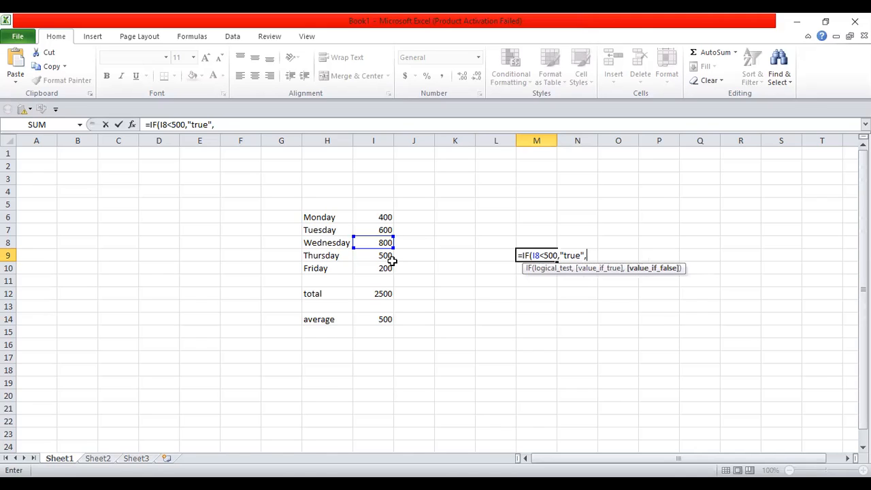
{"action": "type", "text": "\"false\")"}
{"action": "key", "text": "Return"}
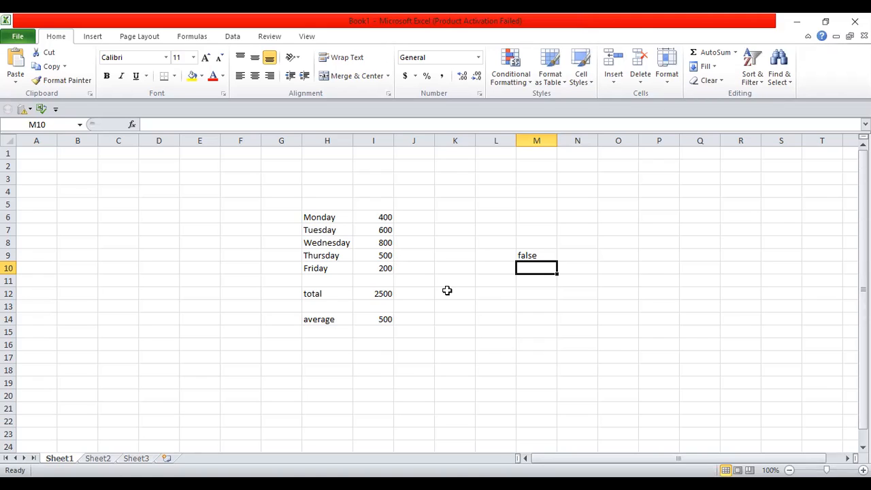
Calculate a percentile of the weekday values in cell K8 with the formula =PERCENTILE(I6:I10,0.2)
{"action": "left_click", "coordinate": [438, 243]}
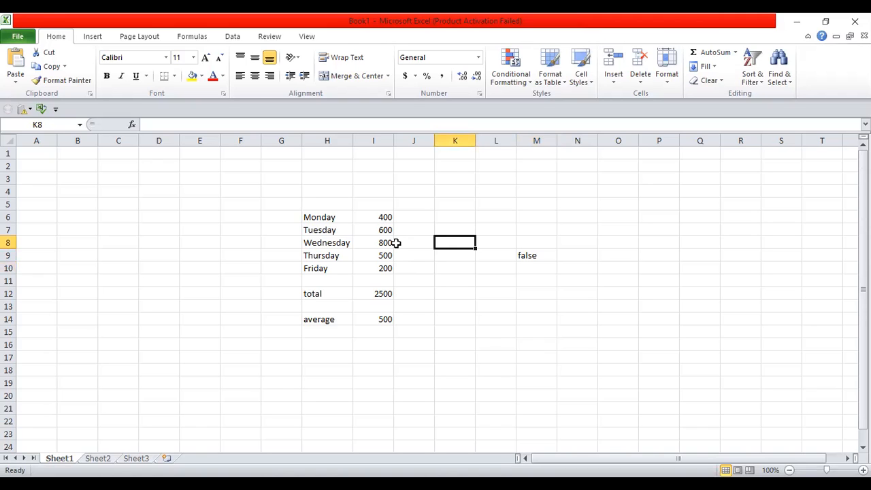
{"action": "type", "text": "=p"}
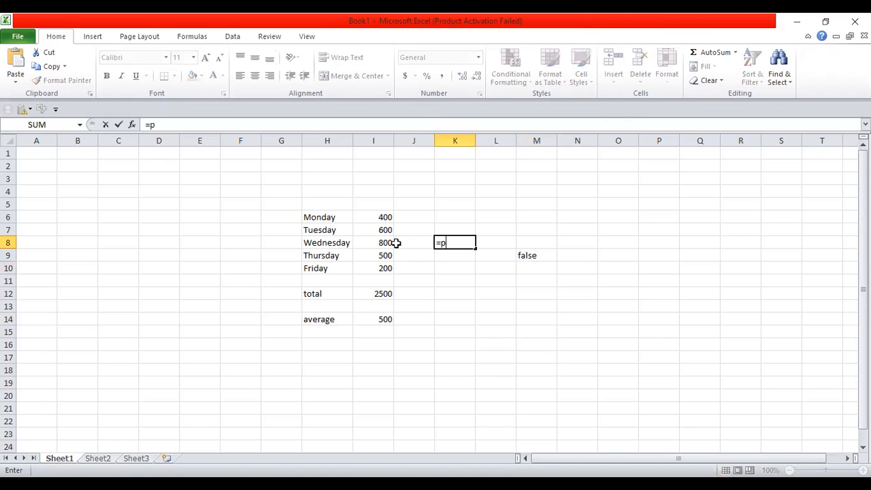
{"action": "type", "text": "er"}
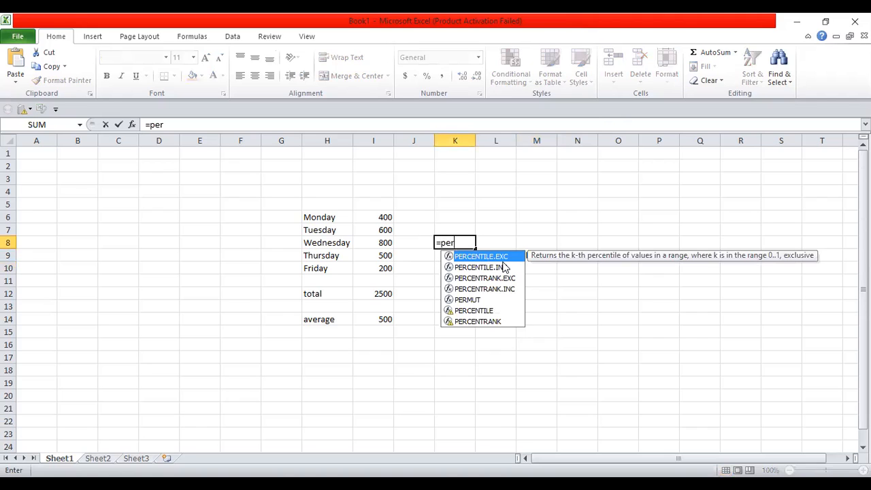
{"action": "double_click", "coordinate": [473, 311]}
{"action": "left_click", "coordinate": [386, 215]}
{"action": "left_click", "coordinate": [387, 264], "text": "shift"}
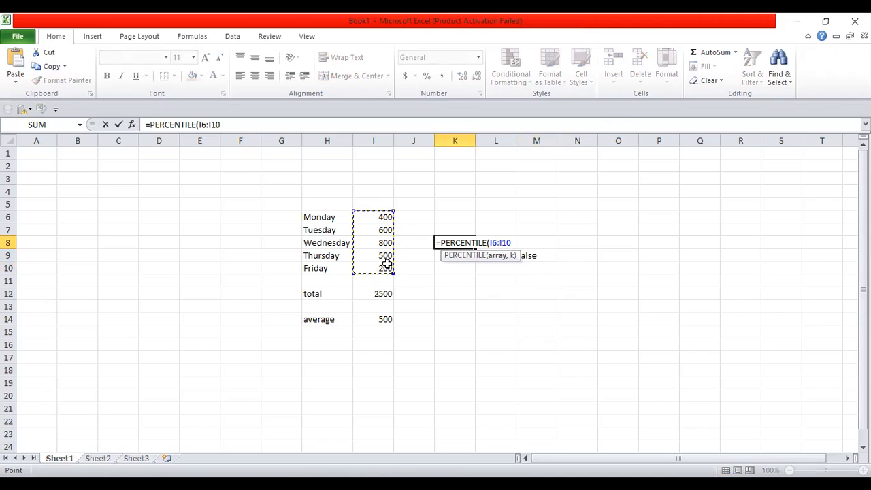
{"action": "type", "text": ","}
{"action": "type", "text": "0.2)"}
{"action": "key", "text": "Return"}
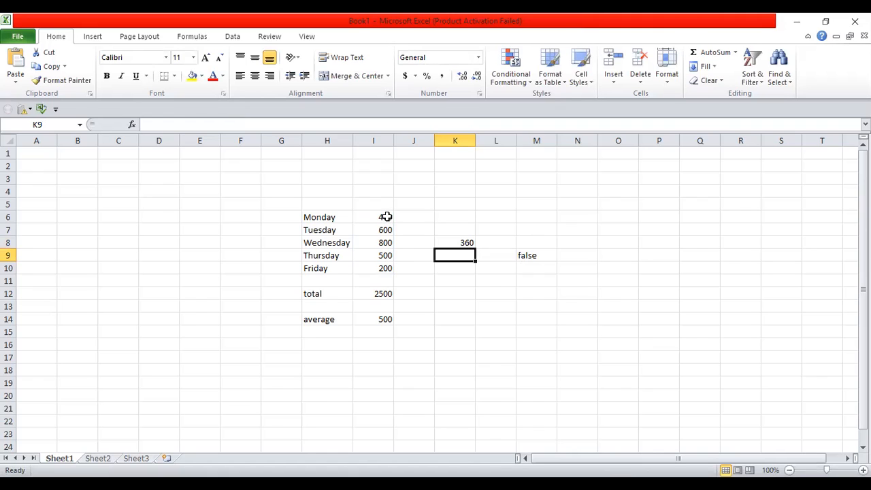
Calculate a quartile of the weekday values in cell K9 with the formula =QUARTILE(I6:I10,0.2)
{"action": "left_click", "coordinate": [452, 242]}
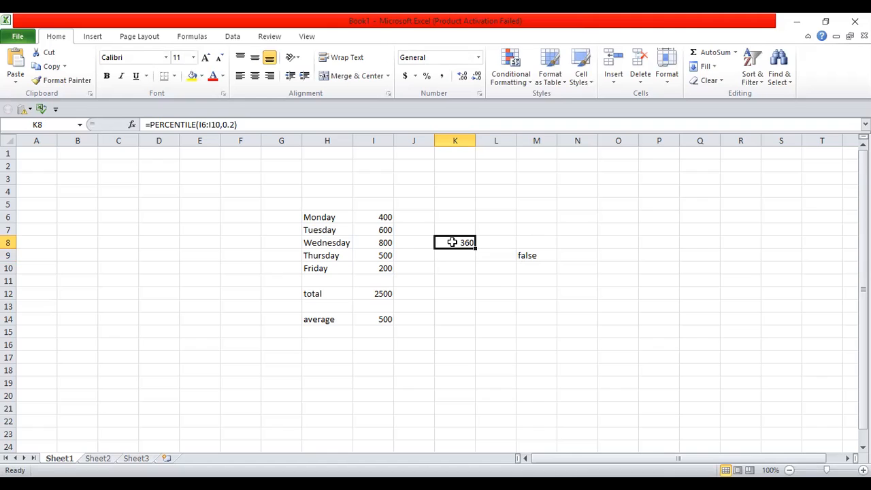
{"action": "key", "text": "Return"}
{"action": "type", "text": "="}
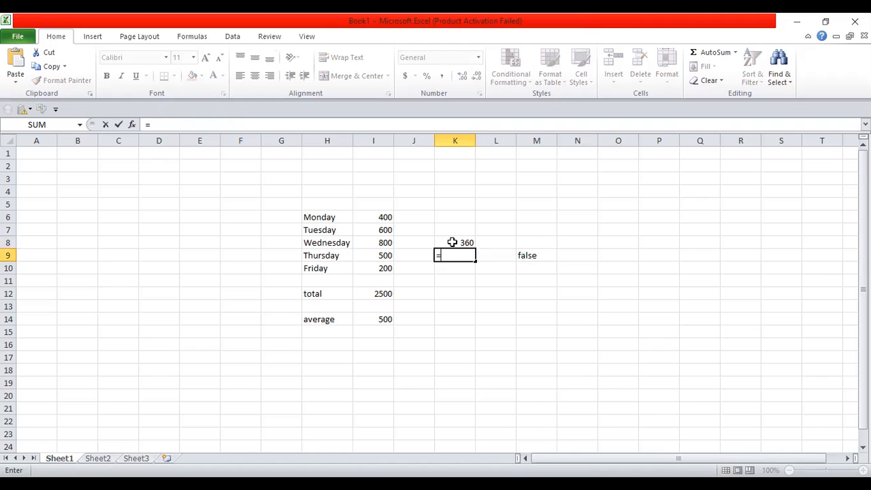
{"action": "type", "text": "quartile"}
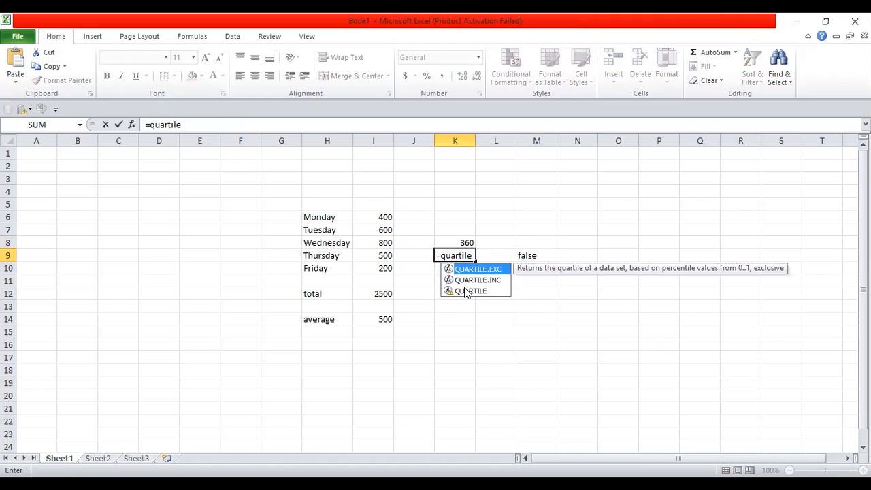
{"action": "type", "text": "("}
{"action": "left_click", "coordinate": [385, 218]}
{"action": "left_click", "coordinate": [385, 268], "text": "shift"}
{"action": "type", "text": ",0"}
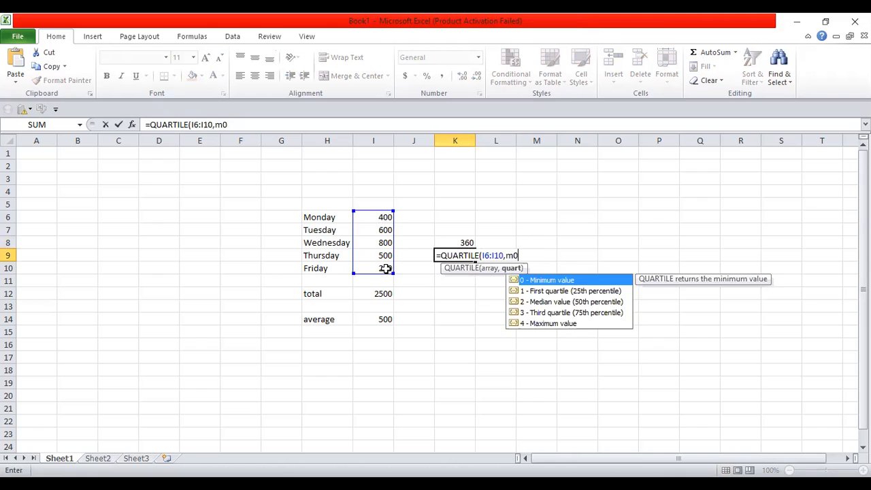
{"action": "type", "text": ".2)"}
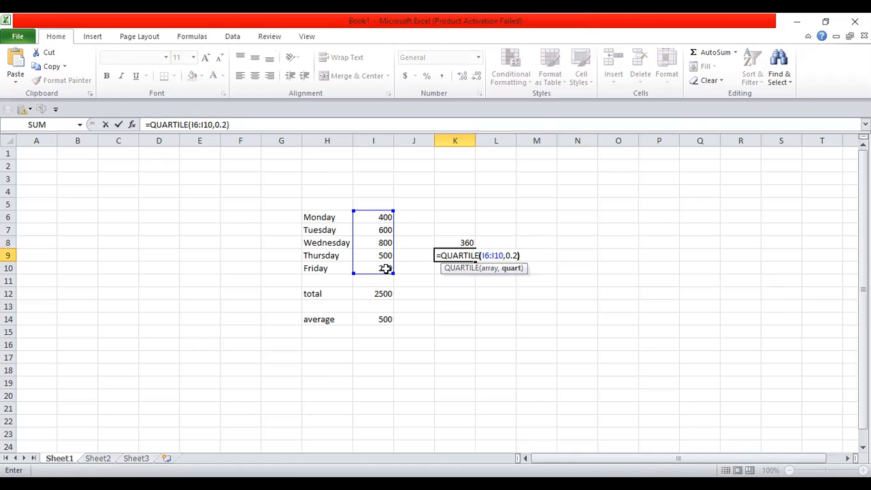
{"action": "key", "text": "Return"}
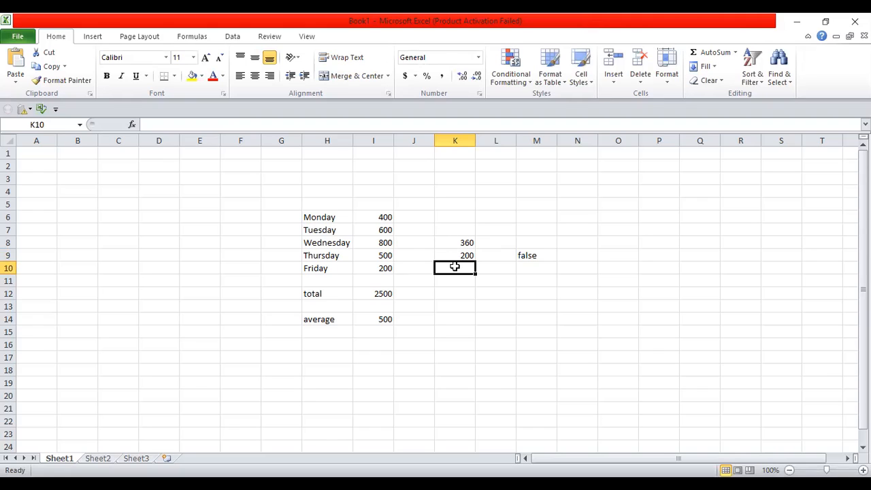
Rank Thursday's value among the weekday values in descending order in cell K10 with the formula =RANK(I9,I6:I10,0)
{"action": "type", "text": "="}
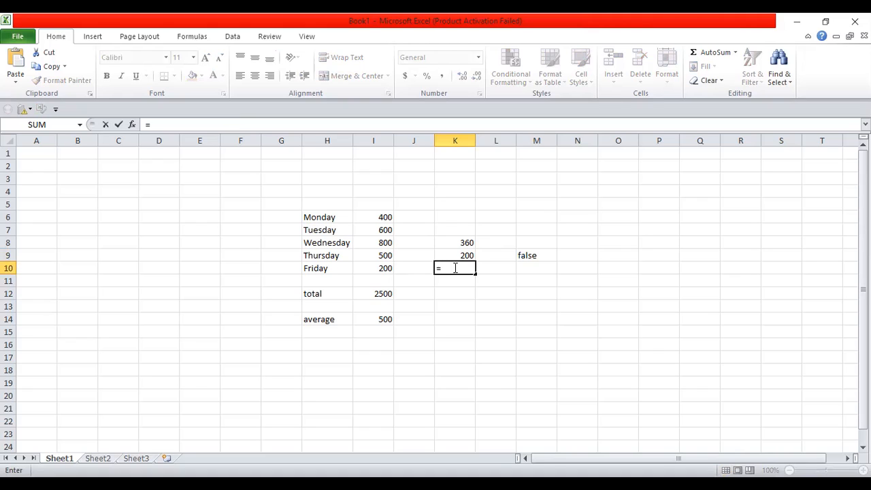
{"action": "type", "text": "r"}
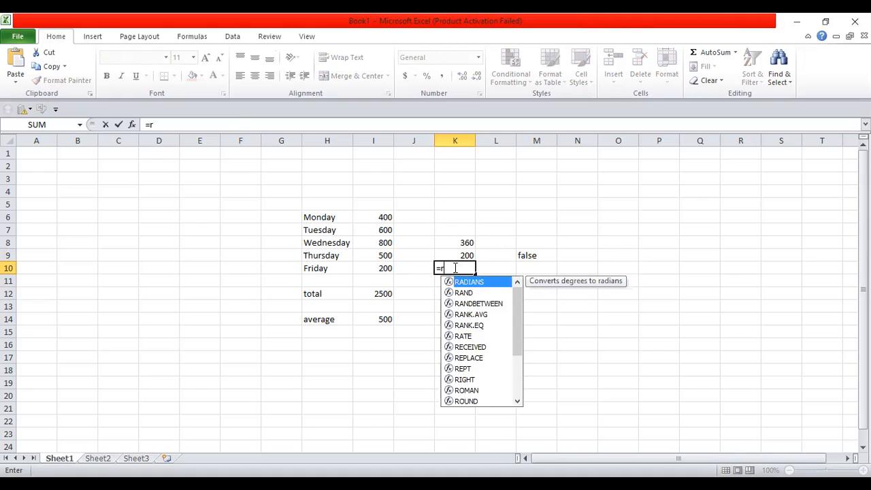
{"action": "type", "text": "ank"}
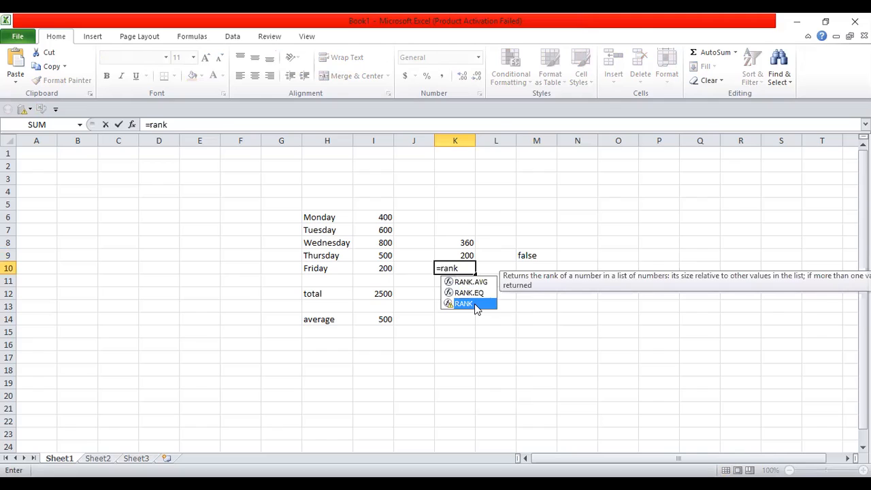
{"action": "double_click", "coordinate": [475, 303]}
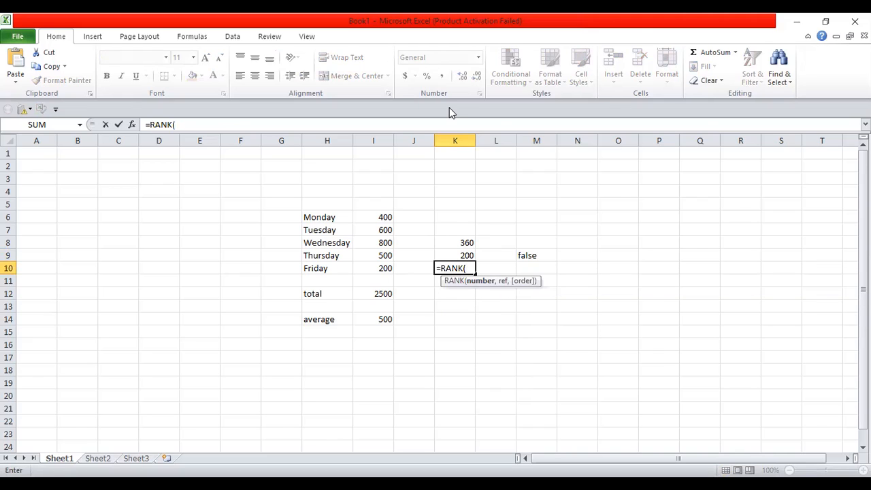
{"action": "key", "text": "alt+Tab"}
{"action": "left_click", "coordinate": [382, 243]}
{"action": "left_click", "coordinate": [383, 256]}
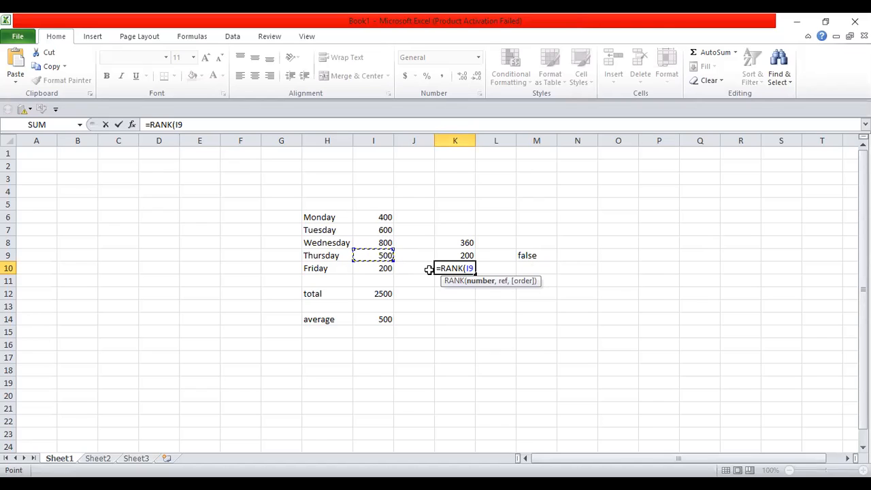
{"action": "type", "text": ","}
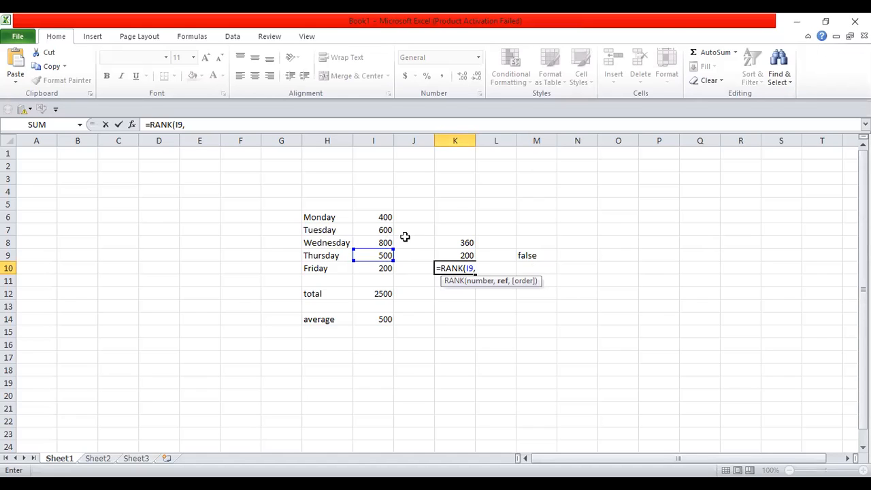
{"action": "left_click", "coordinate": [384, 219]}
{"action": "left_click_drag", "start_coordinate": [383, 271], "coordinate": [384, 273]}
{"action": "type", "text": ","}
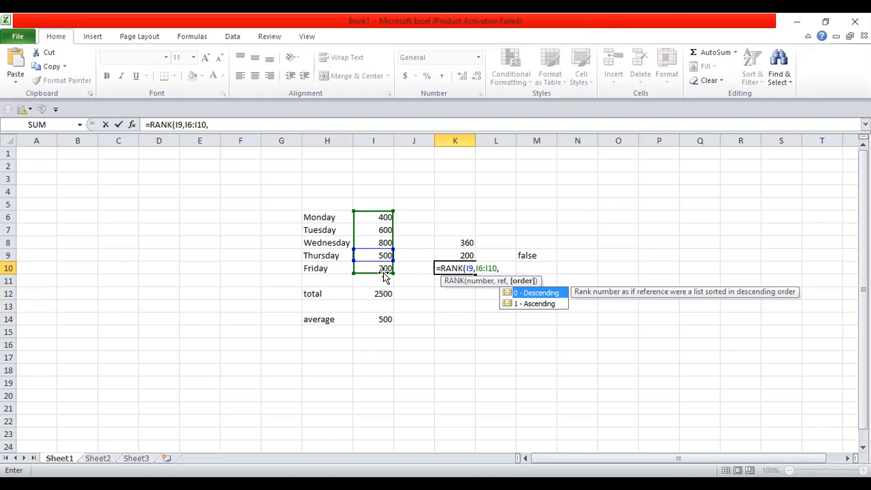
{"action": "type", "text": "0)"}
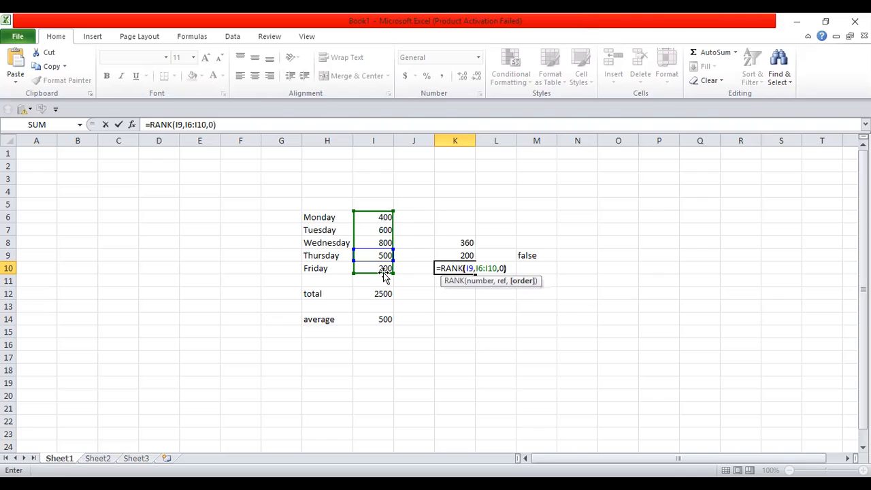
{"action": "key", "text": "Return"}
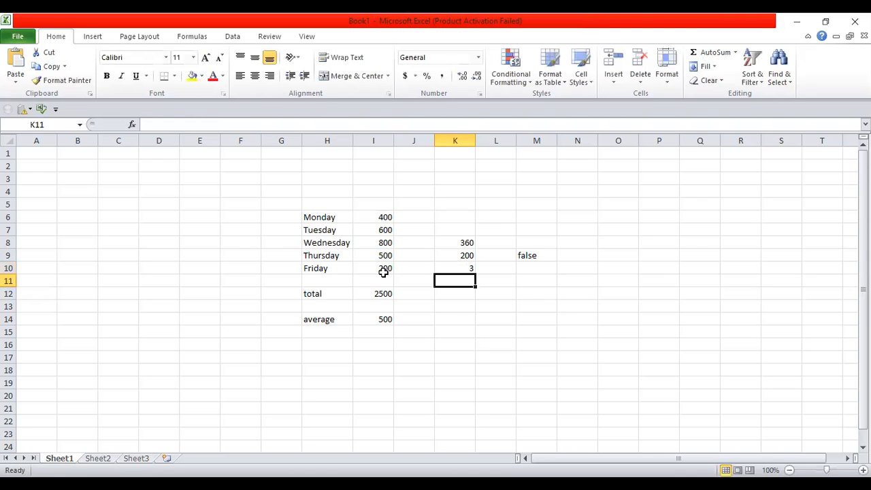
Check the rank in cell K10 against the weekday values in I6:I10, focusing on Thursday's value
{"action": "left_click", "coordinate": [462, 267]}
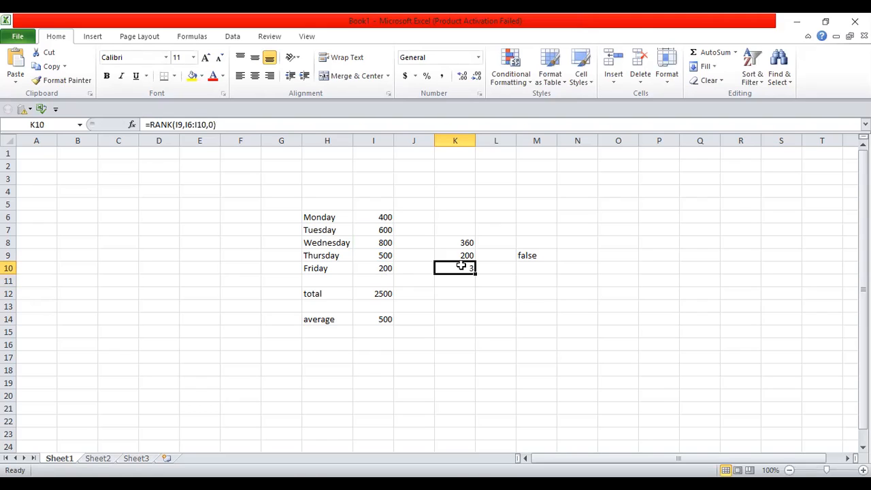
{"action": "left_click", "coordinate": [461, 280]}
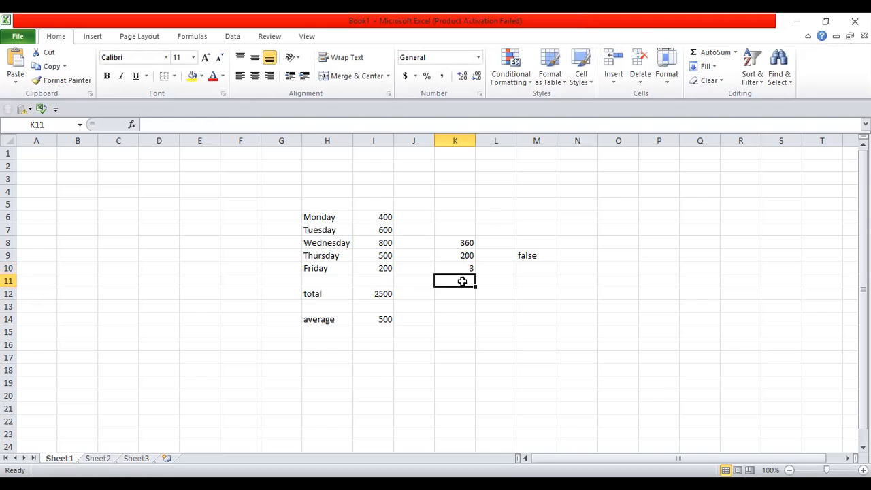
{"action": "left_click_drag", "start_coordinate": [386, 217], "coordinate": [388, 242]}
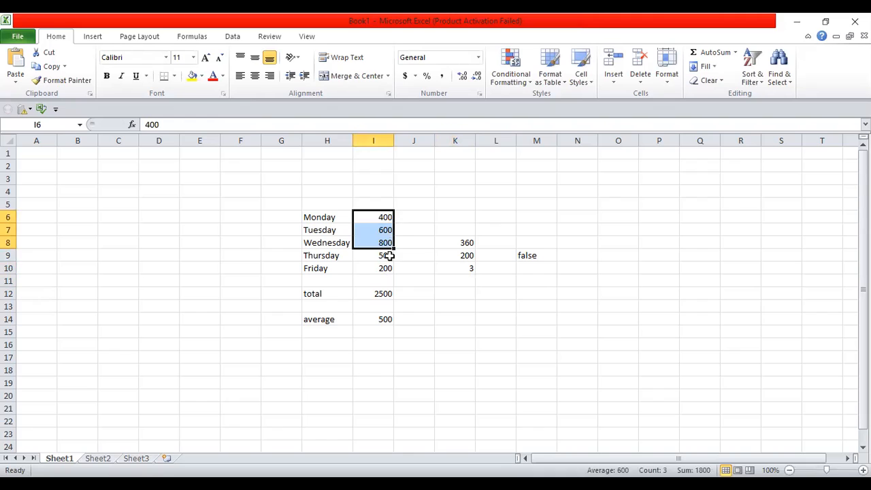
{"action": "left_click", "coordinate": [386, 255]}
{"action": "left_click", "coordinate": [386, 270]}
{"action": "left_click", "coordinate": [385, 256]}
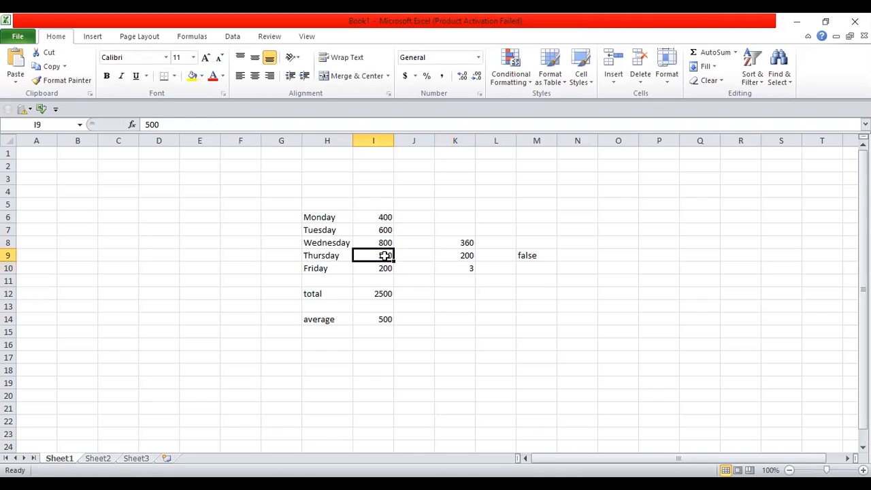
{"action": "left_click", "coordinate": [560, 331]}
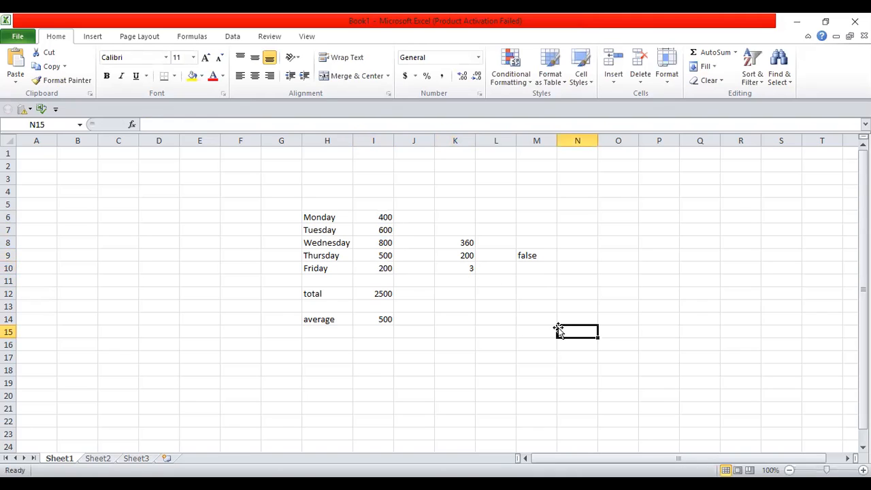
{"action": "left_click", "coordinate": [386, 255]}
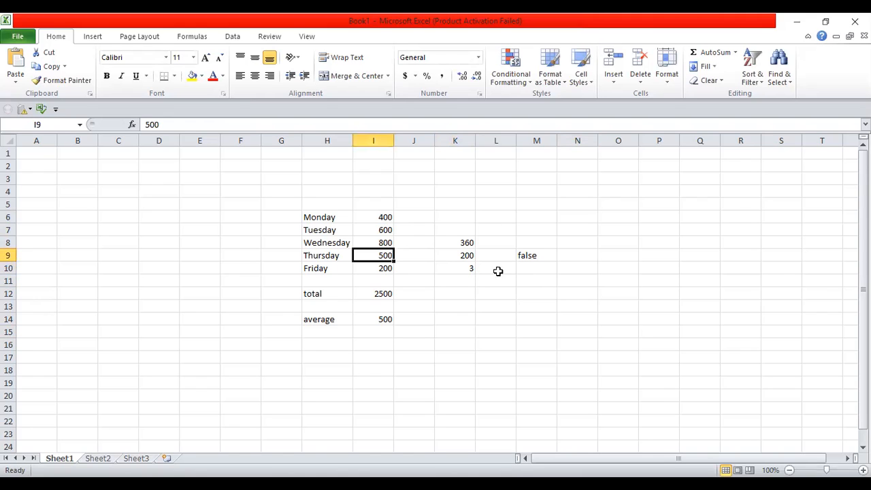
Switch the rank formula in cell K10 to ascending order so it reads =RANK(I9,I6:I10,1)
{"action": "left_click", "coordinate": [471, 266]}
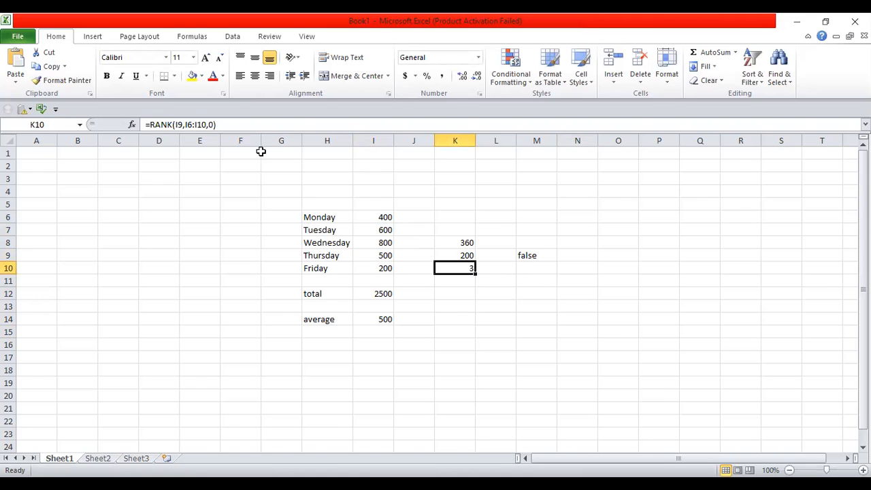
{"action": "left_click", "coordinate": [214, 125]}
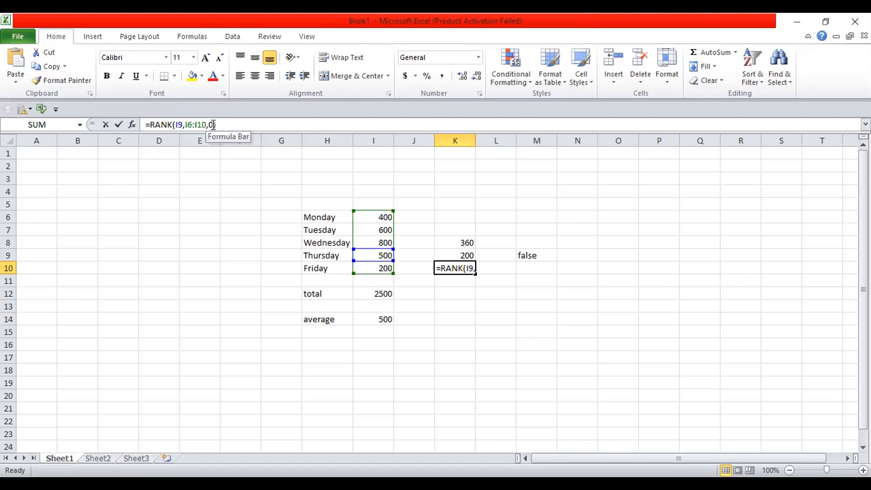
{"action": "key", "text": "BackSpace"}
{"action": "type", "text": "1"}
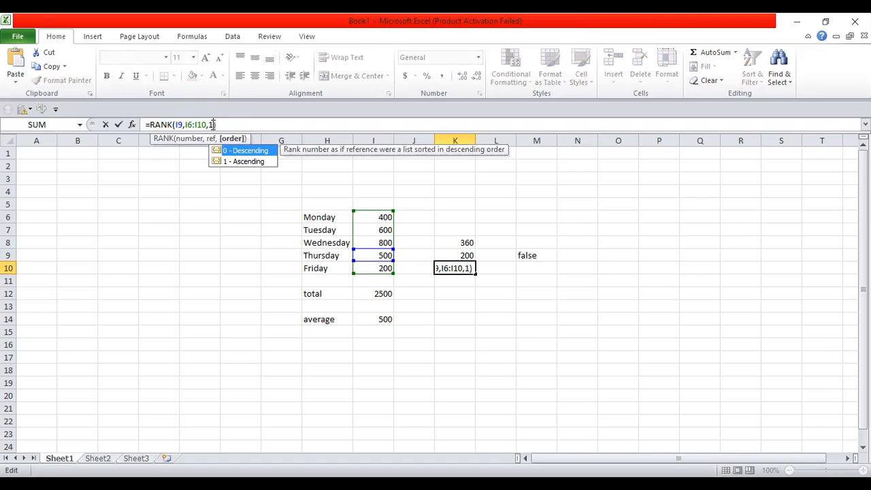
{"action": "key", "text": "Return"}
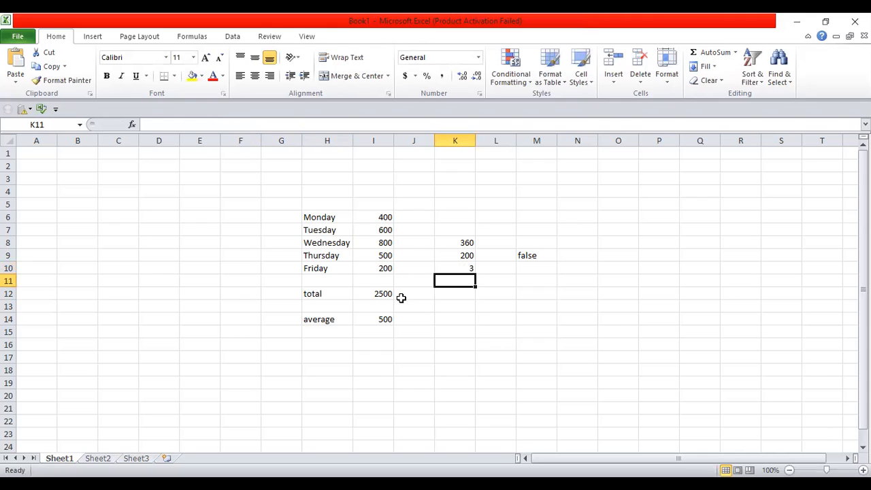
{"action": "left_click", "coordinate": [469, 268]}
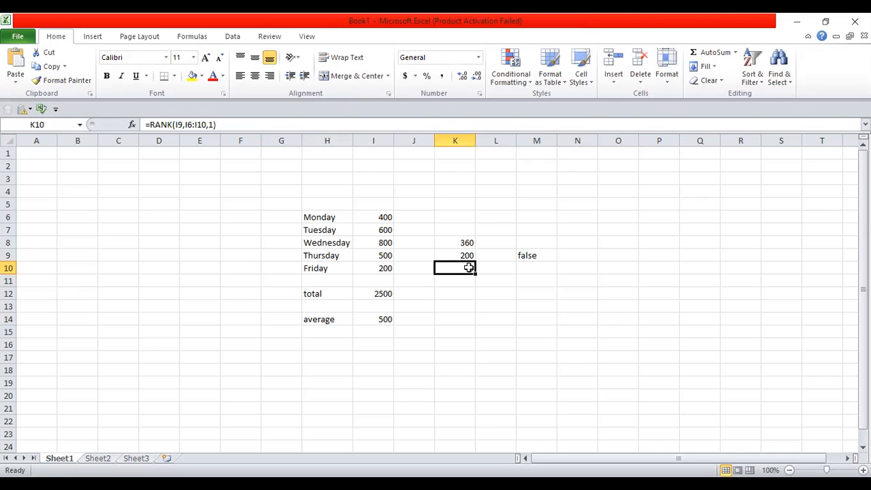
Calculate the sample standard deviation of the weekday values in cell K11 with the formula =STDEV.S(I6:I10)
{"action": "key", "text": "Return"}
{"action": "type", "text": "="}
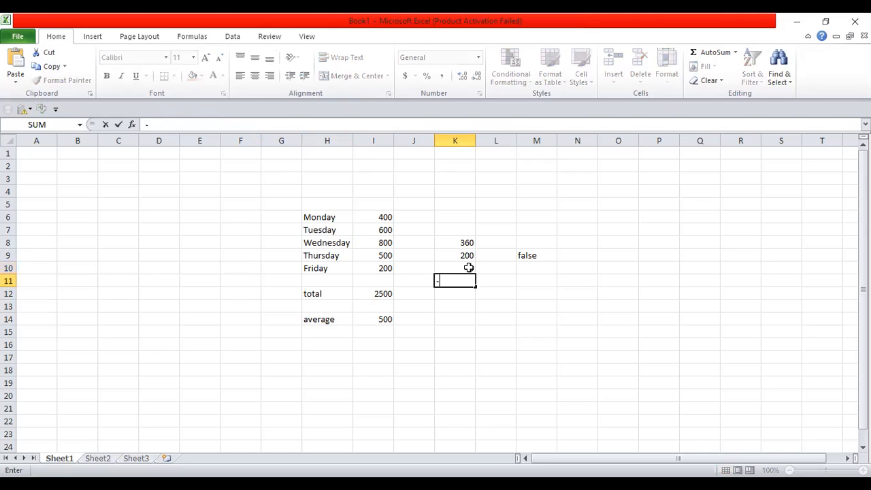
{"action": "type", "text": "st"}
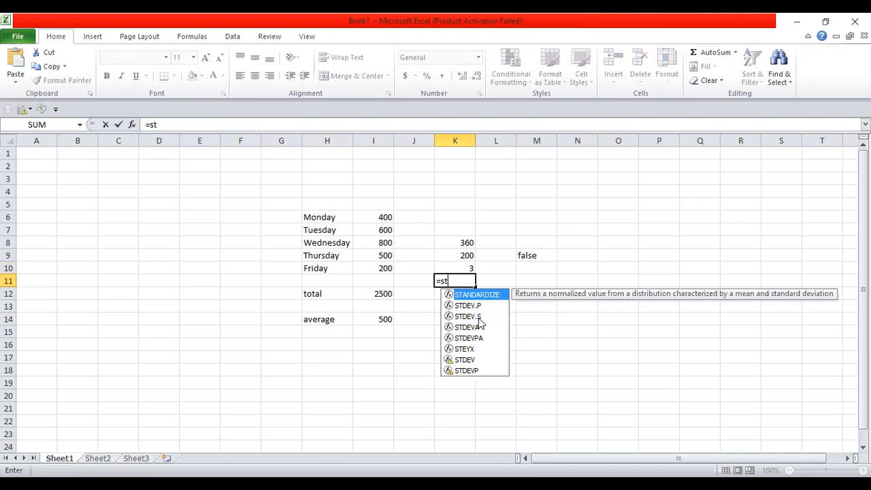
{"action": "left_click", "coordinate": [479, 318]}
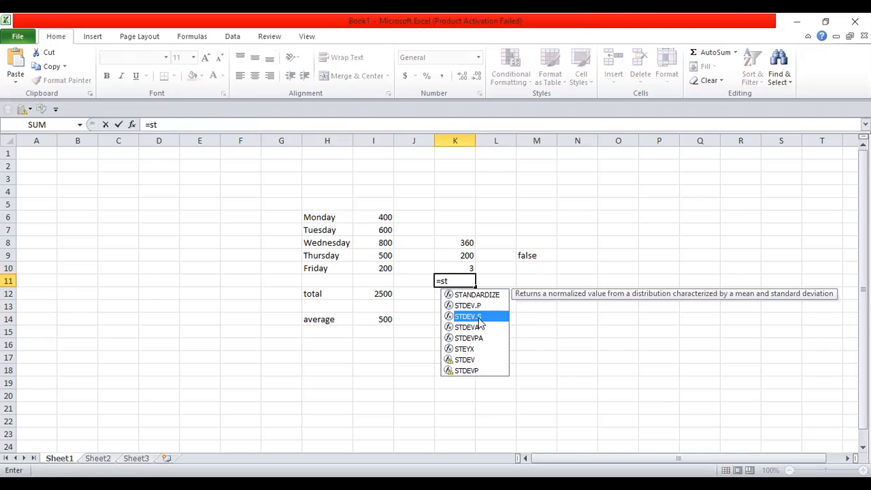
{"action": "double_click", "coordinate": [479, 318]}
{"action": "left_click", "coordinate": [382, 218]}
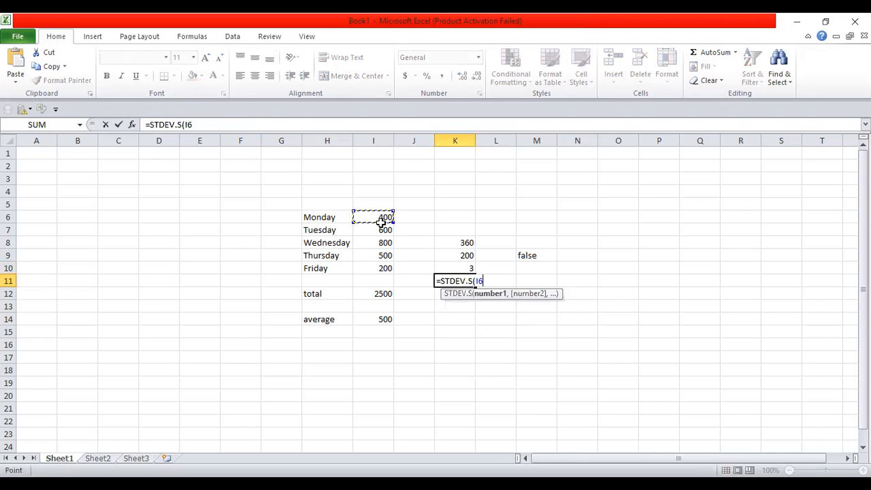
{"action": "left_click", "coordinate": [384, 266], "text": "shift"}
{"action": "key", "text": "Return"}
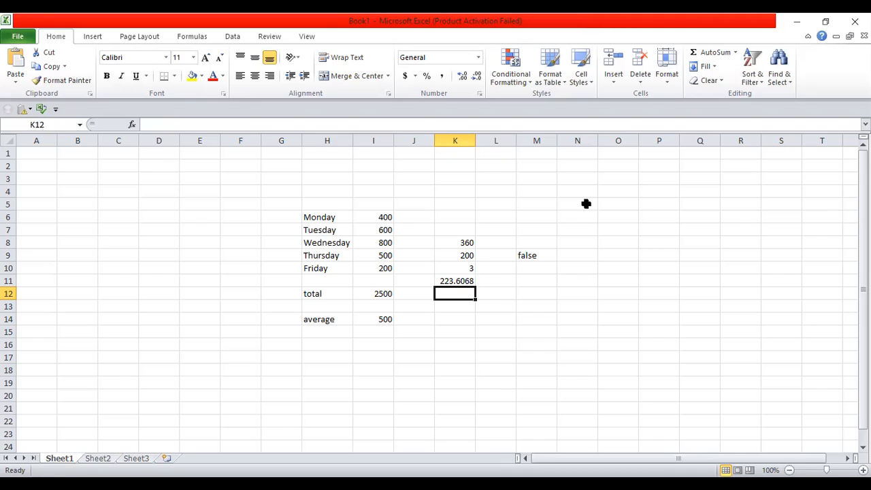
Return today's weekday number in cell O4, counting Monday as 1, with the formula =WEEKDAY(TODAY(),2)
{"action": "left_click", "coordinate": [627, 193]}
{"action": "type", "text": "=week"}
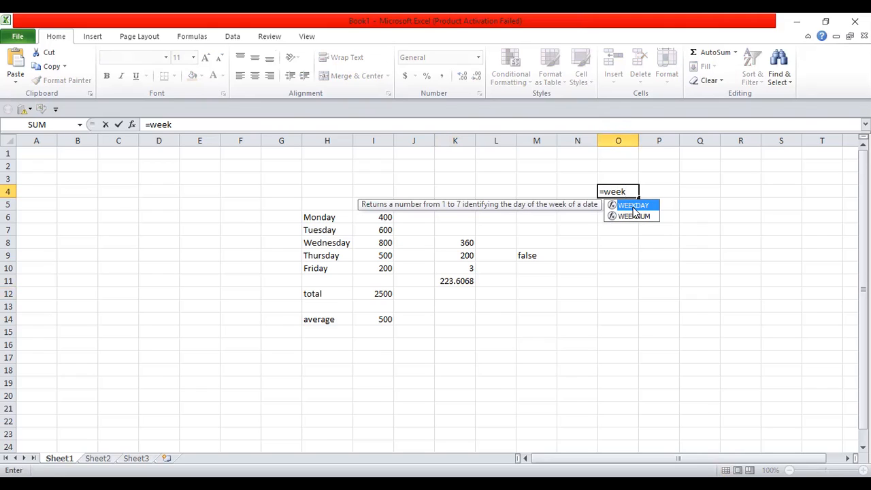
{"action": "type", "text": "day"}
{"action": "double_click", "coordinate": [634, 213]}
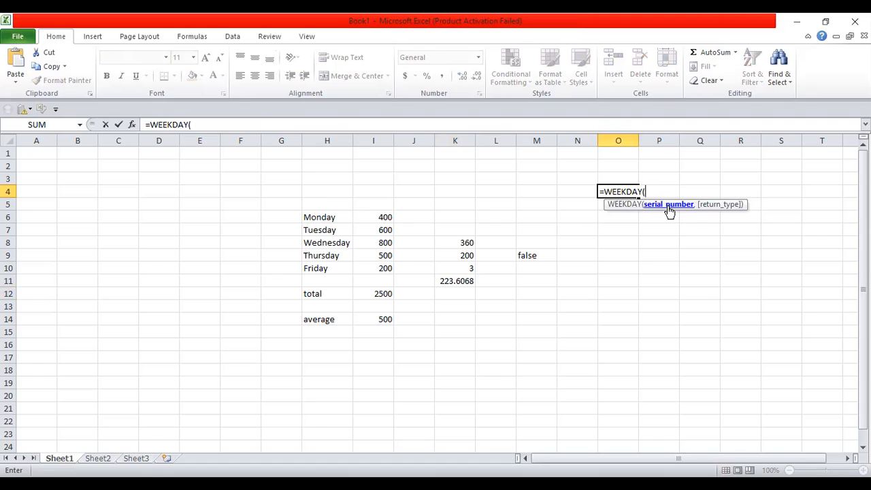
{"action": "type", "text": "today"}
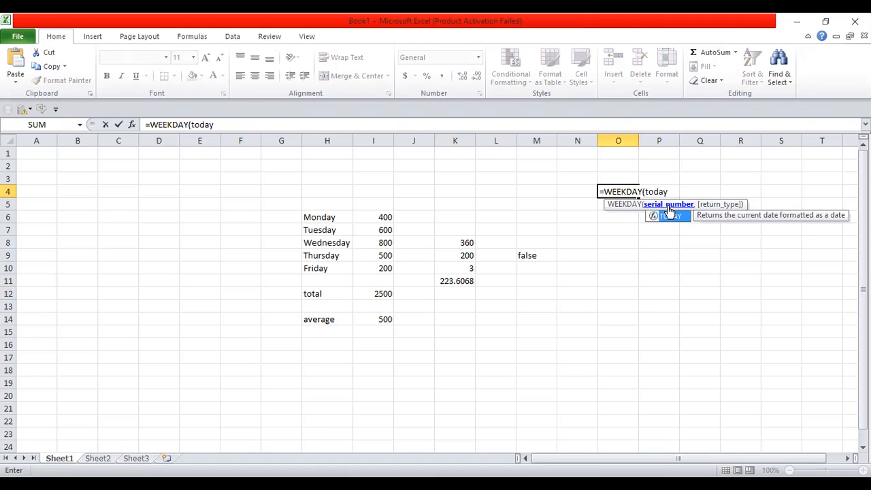
{"action": "type", "text": "()"}
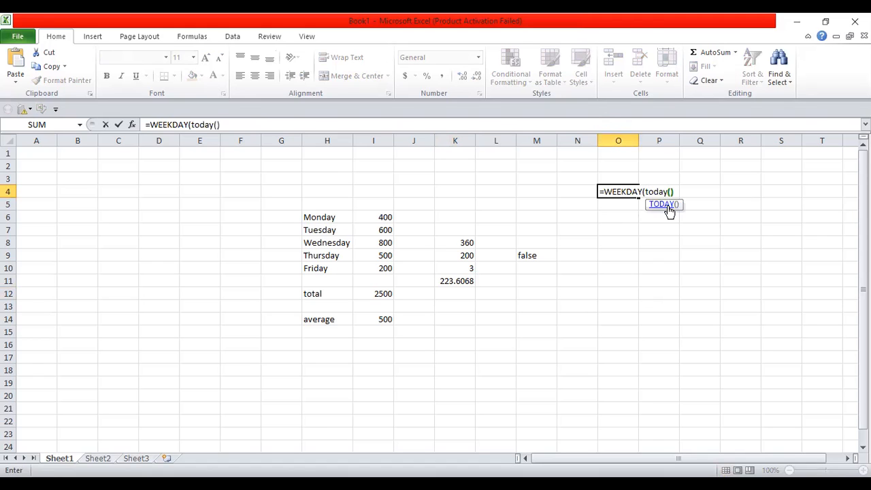
{"action": "type", "text": ","}
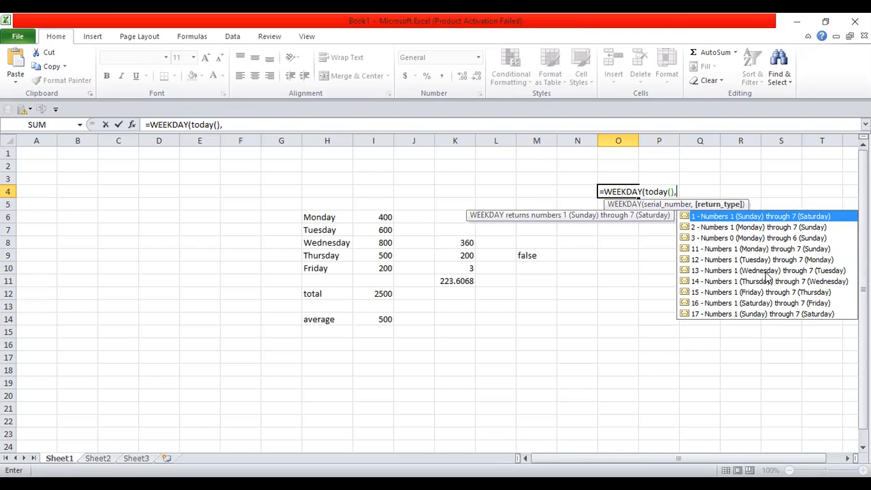
{"action": "left_click", "coordinate": [742, 228]}
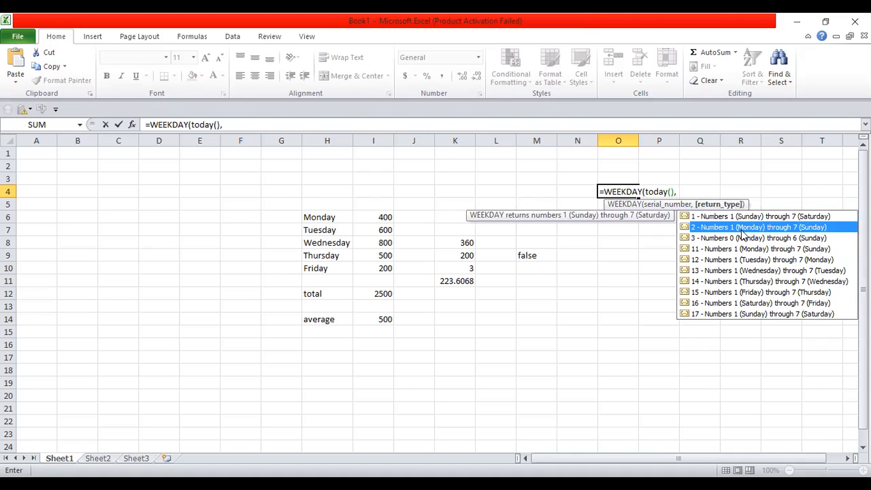
{"action": "left_click", "coordinate": [751, 305]}
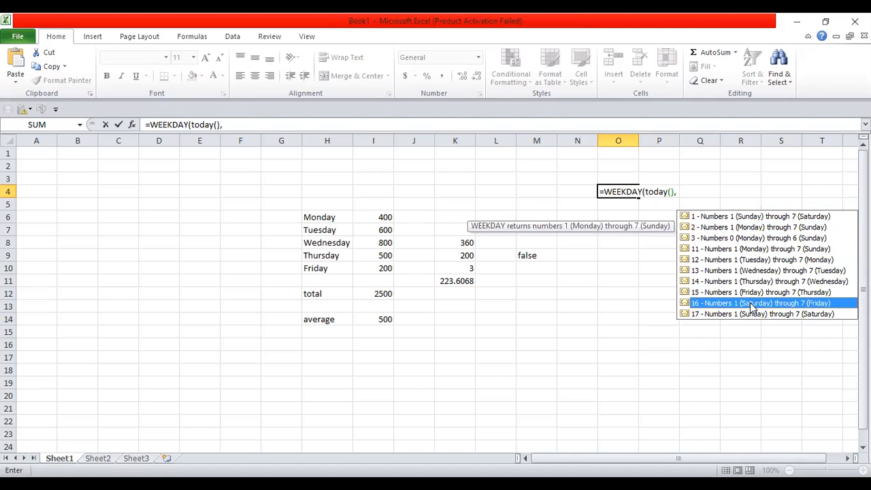
{"action": "left_click", "coordinate": [725, 228]}
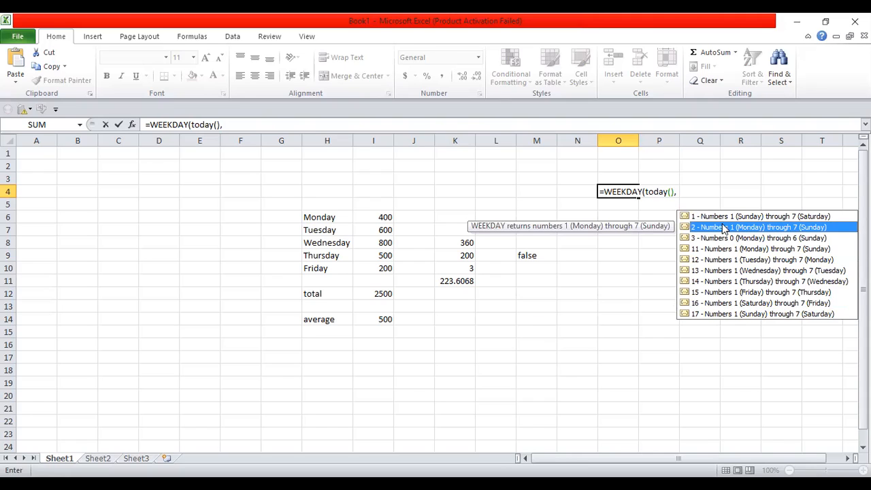
{"action": "double_click", "coordinate": [723, 227]}
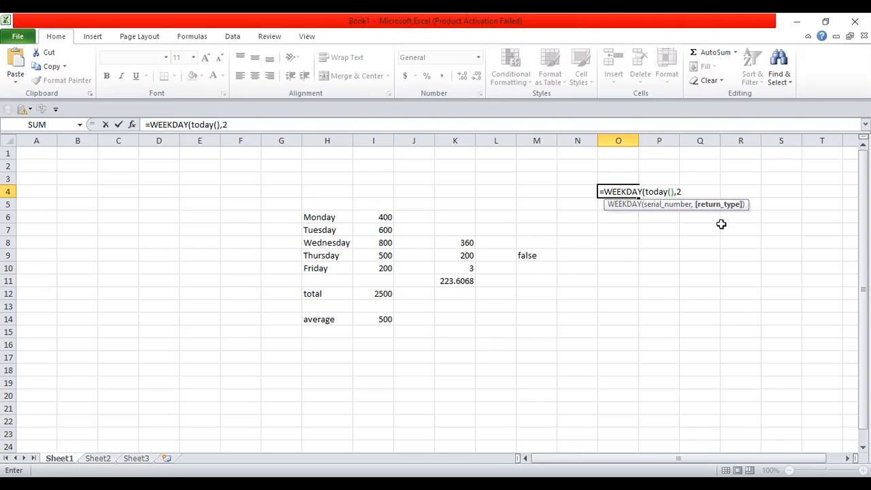
{"action": "type", "text": ")"}
{"action": "key", "text": "Return"}
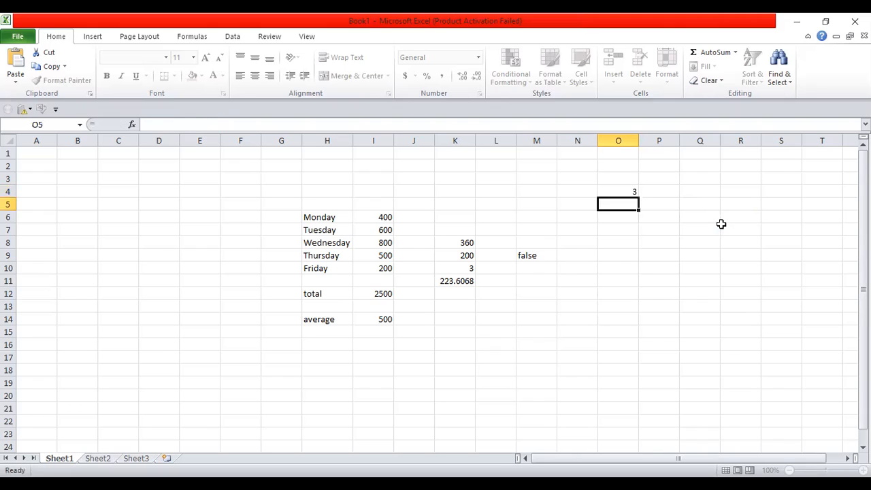
Return the current week number in cell O5, with weeks beginning on Monday, using the formula =WEEKNUM(TODAY(),2)
{"action": "left_click", "coordinate": [622, 192]}
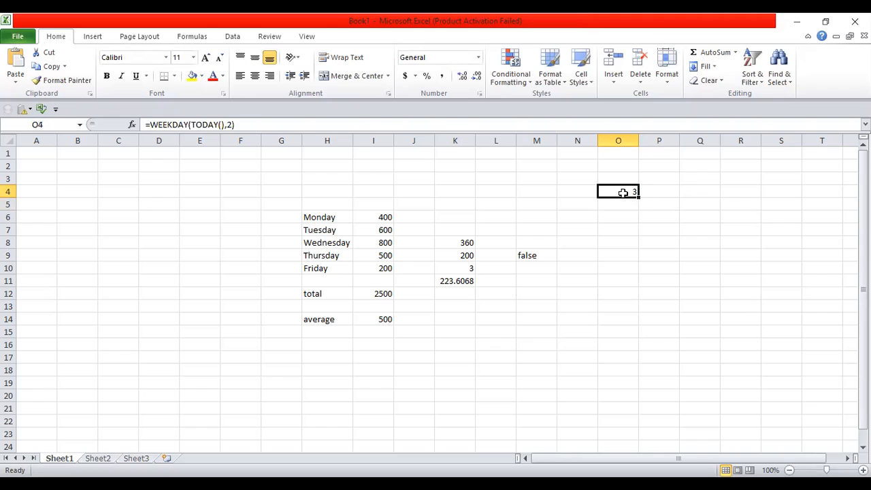
{"action": "left_click", "coordinate": [622, 206]}
{"action": "type", "text": "=we"}
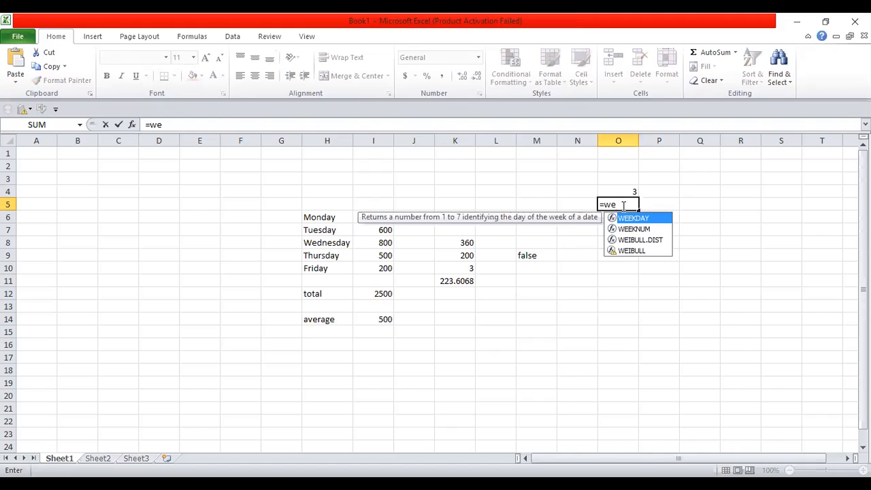
{"action": "type", "text": "ek"}
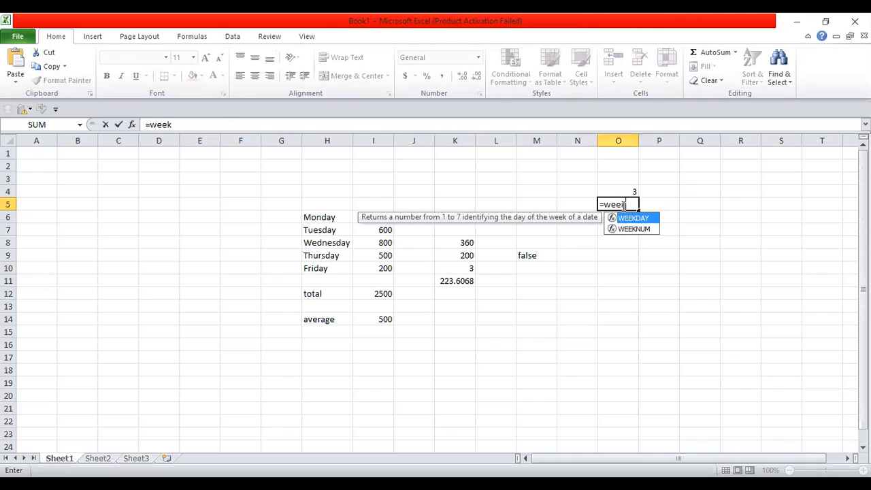
{"action": "left_click", "coordinate": [631, 229]}
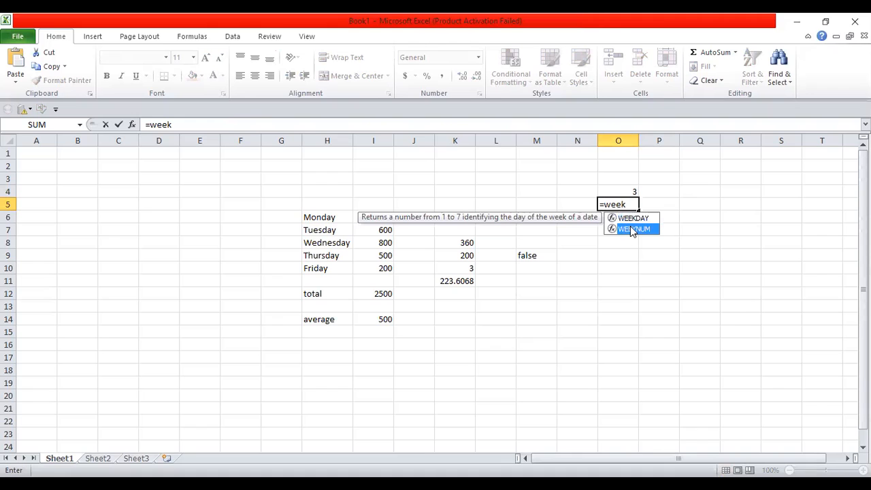
{"action": "double_click", "coordinate": [631, 229]}
{"action": "type", "text": "t"}
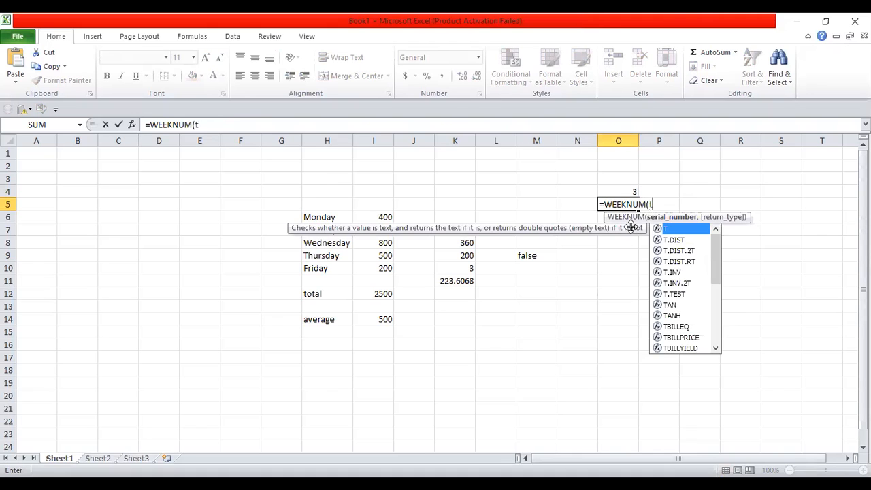
{"action": "type", "text": "oday"}
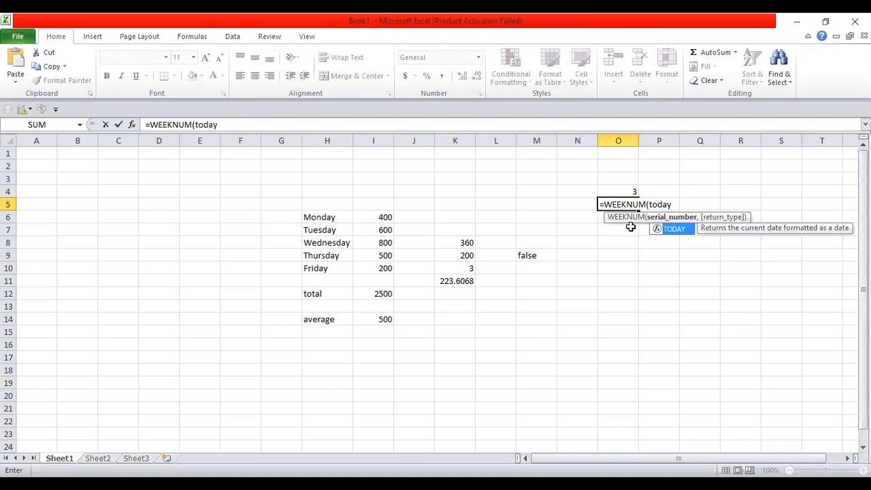
{"action": "type", "text": "()"}
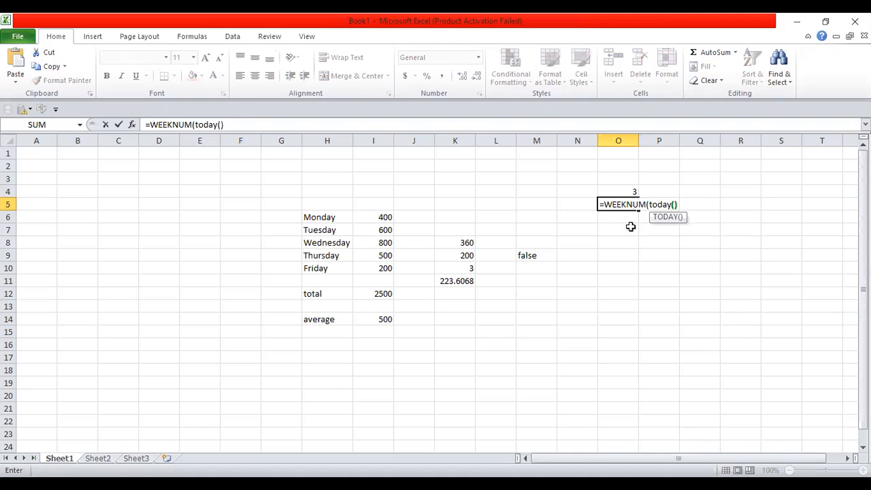
{"action": "type", "text": ","}
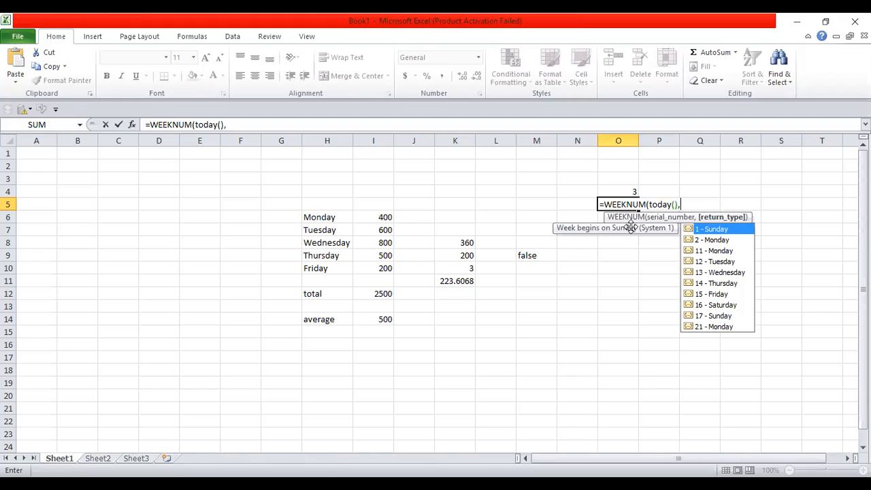
{"action": "left_click", "coordinate": [716, 243]}
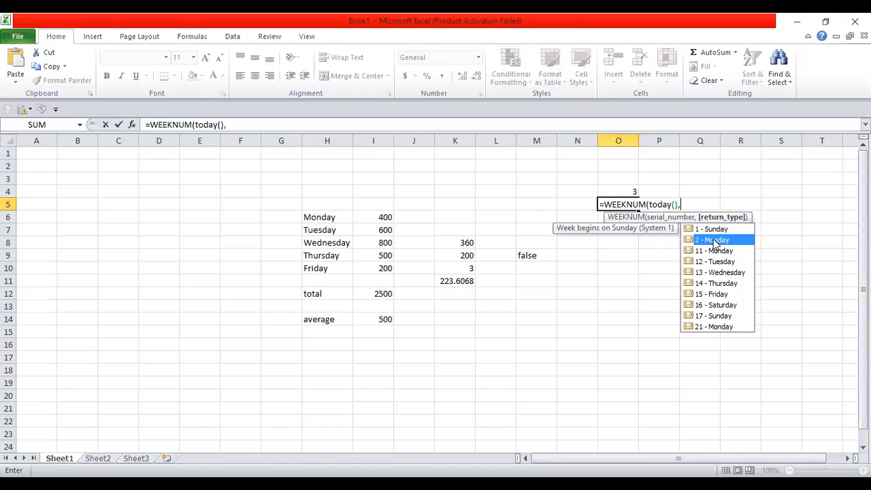
{"action": "double_click", "coordinate": [714, 240]}
{"action": "type", "text": ")"}
{"action": "key", "text": "Return"}
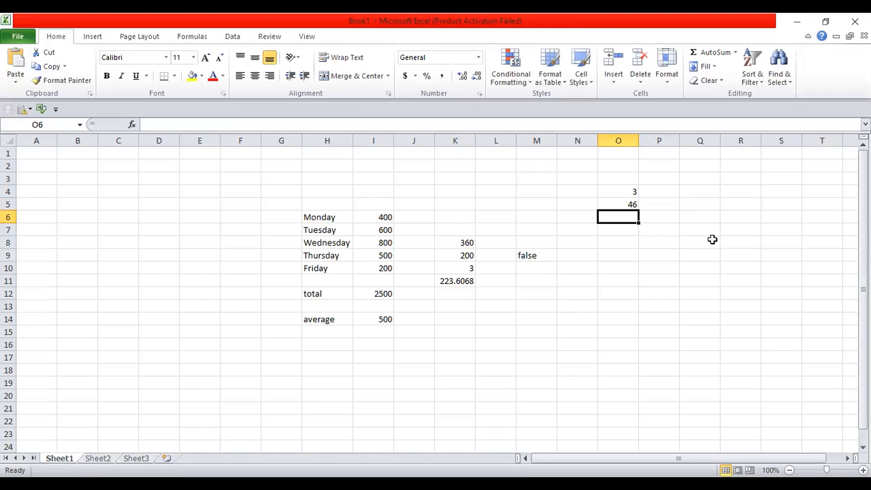
{"action": "left_click_drag", "start_coordinate": [633, 193], "coordinate": [634, 208]}
{"action": "left_click", "coordinate": [617, 289]}
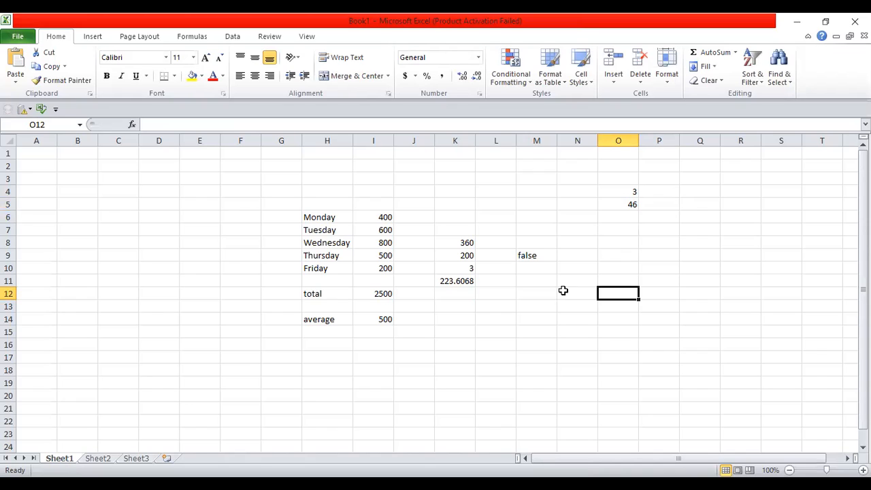
{"action": "left_click", "coordinate": [213, 255]}
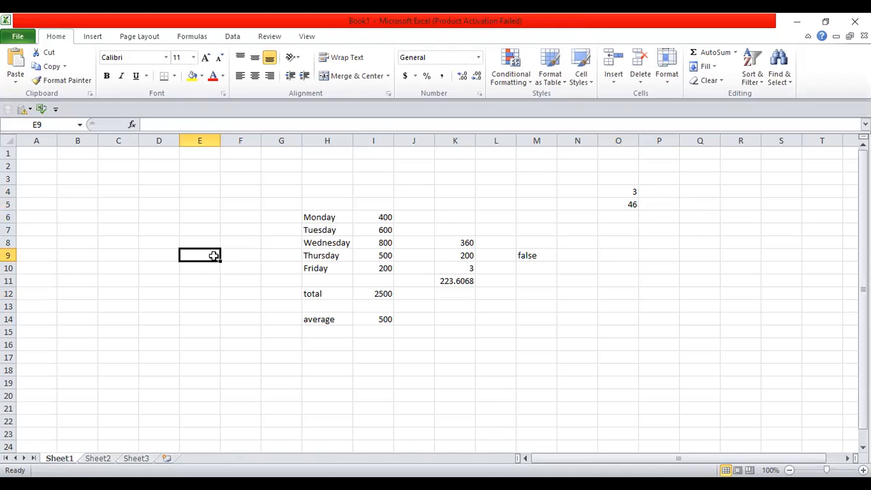
{"action": "type", "text": "=i"}
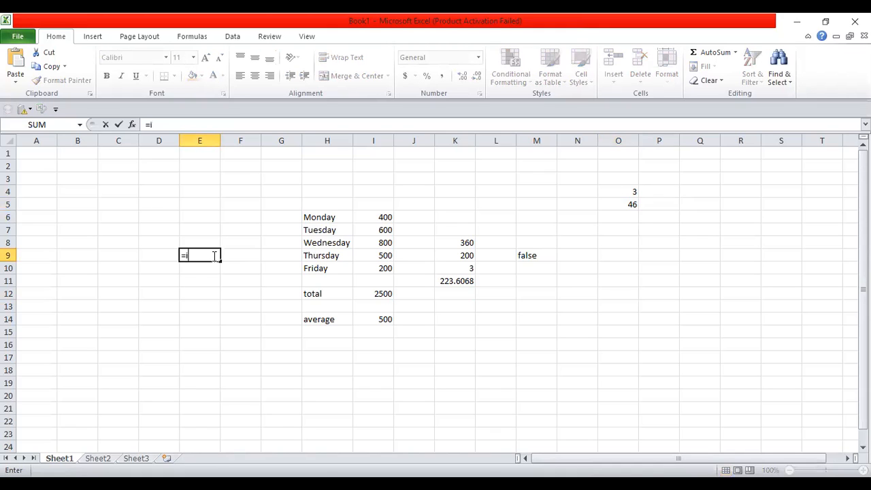
{"action": "type", "text": "rr"}
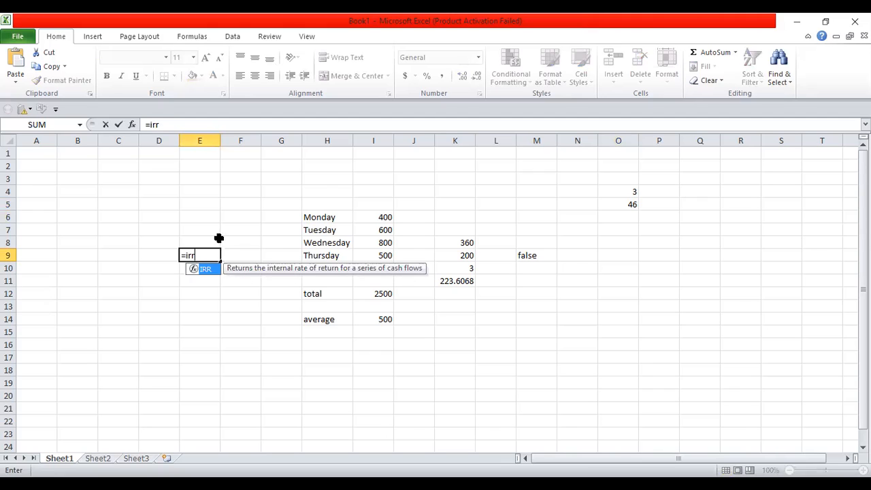
{"action": "key", "text": "BackSpace"}
{"action": "key", "text": "BackSpace"}
{"action": "key", "text": "BackSpace"}
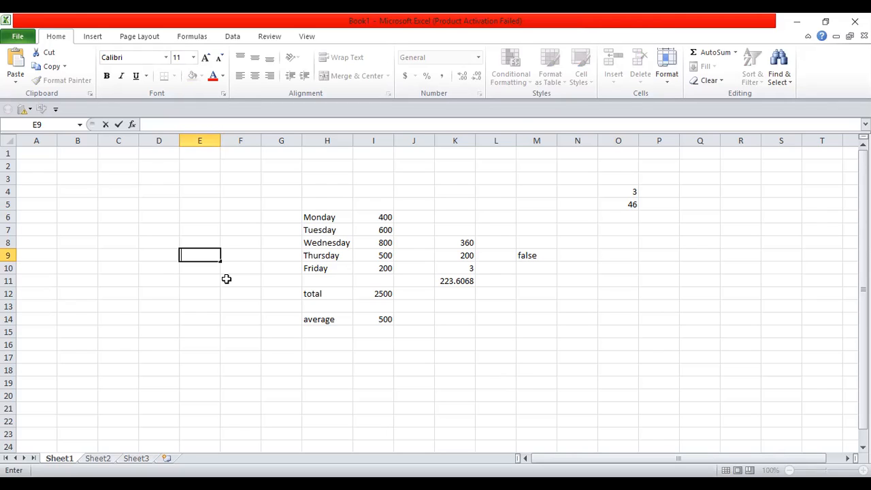
Test three conditions together in cell E9 with the formula =AND(5+5=10,2+2=4,1+1=3)
{"action": "type", "text": "="}
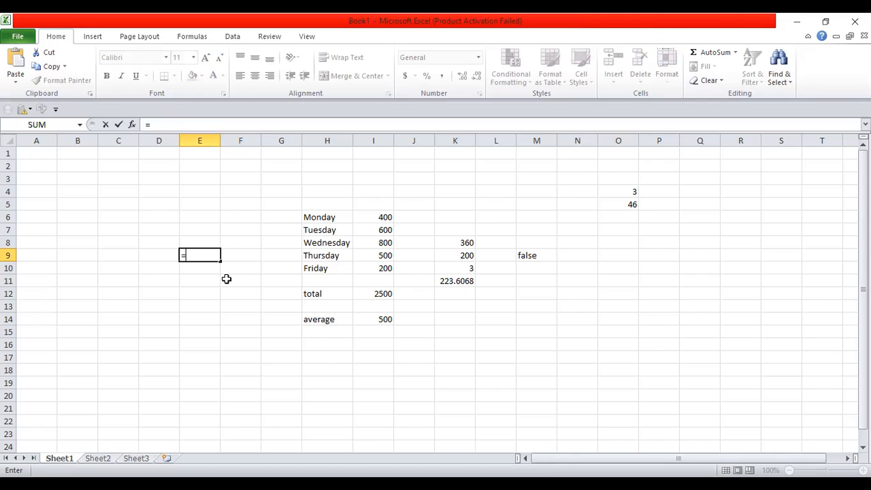
{"action": "type", "text": "and"}
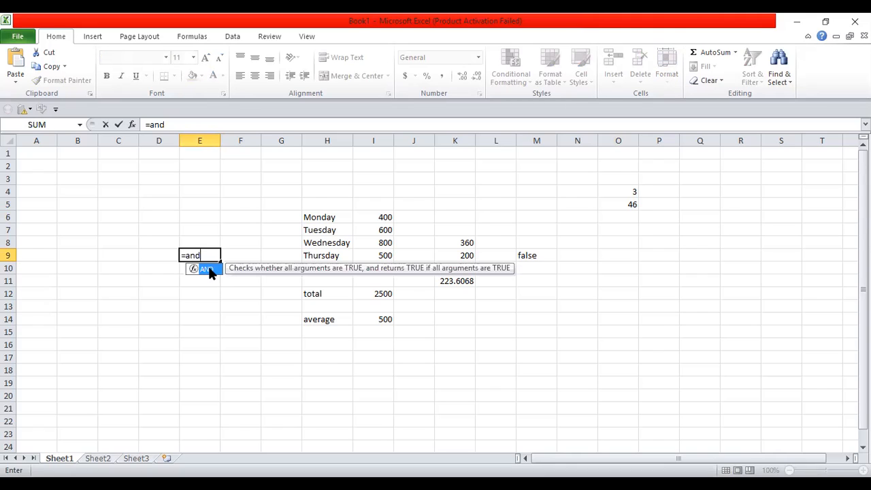
{"action": "double_click", "coordinate": [206, 269]}
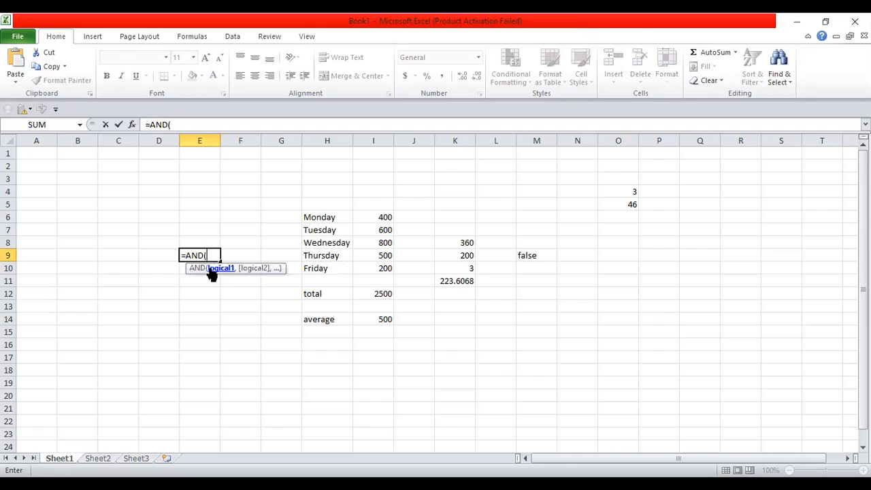
{"action": "type", "text": "5+5=10,"}
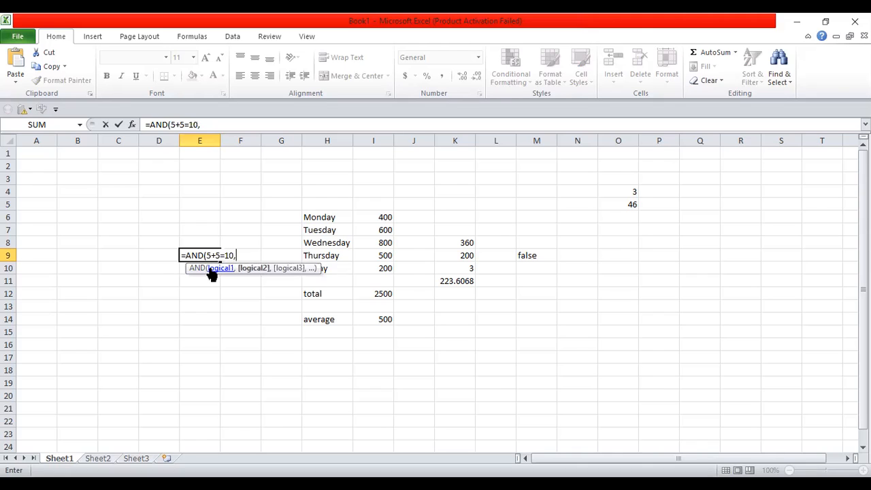
{"action": "type", "text": "2+2=4,1+1=3"}
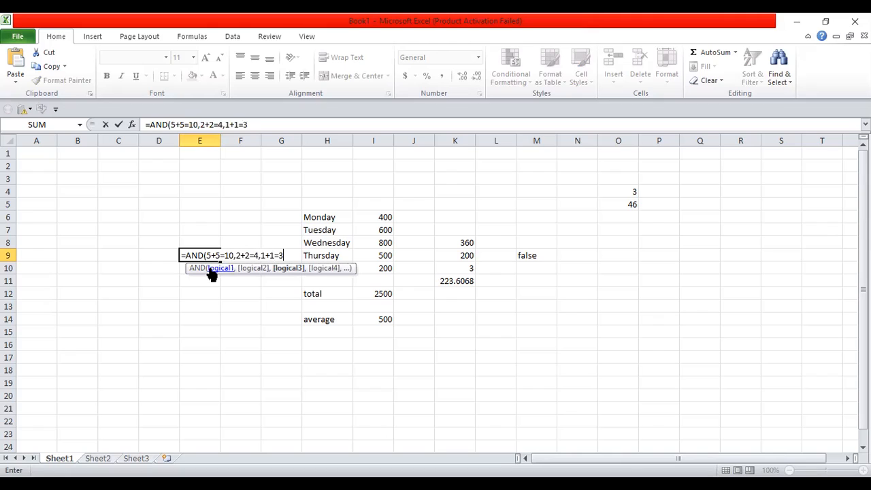
{"action": "type", "text": ")"}
{"action": "key", "text": "Return"}
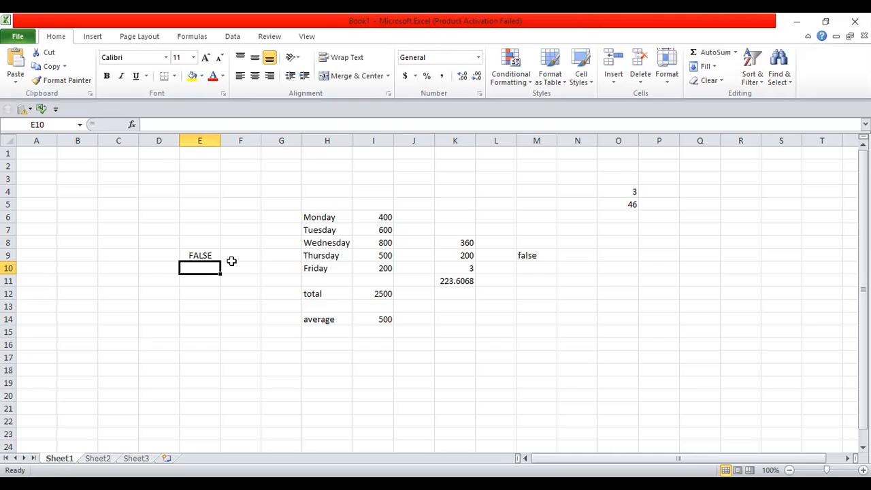
Handle a division by zero in cell E10 with the formula =IFERROR(25/0,"exception")
{"action": "type", "text": "="}
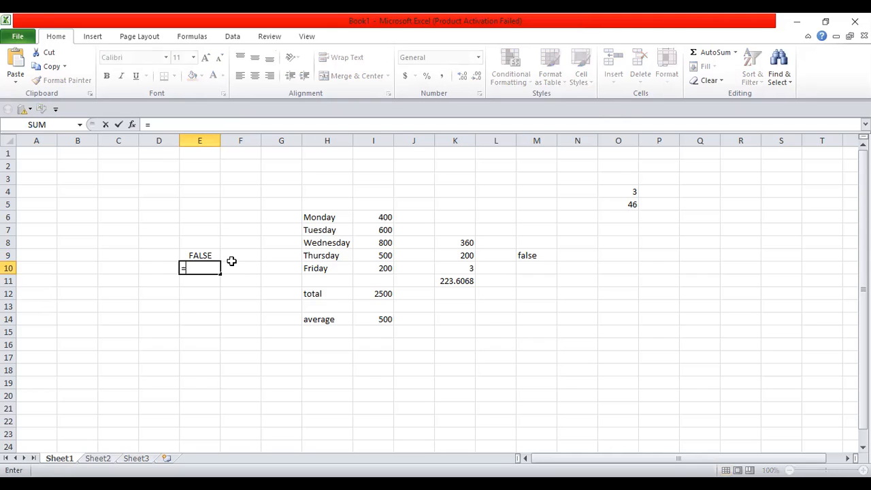
{"action": "type", "text": "iferr"}
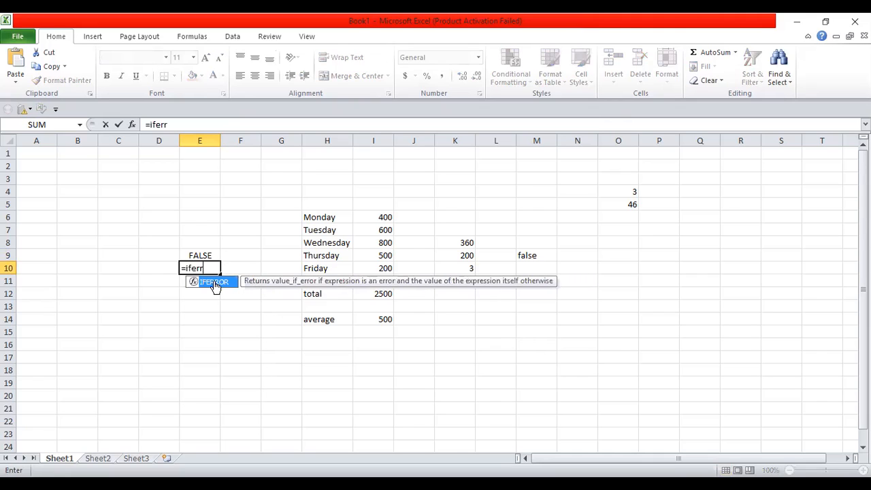
{"action": "double_click", "coordinate": [215, 286]}
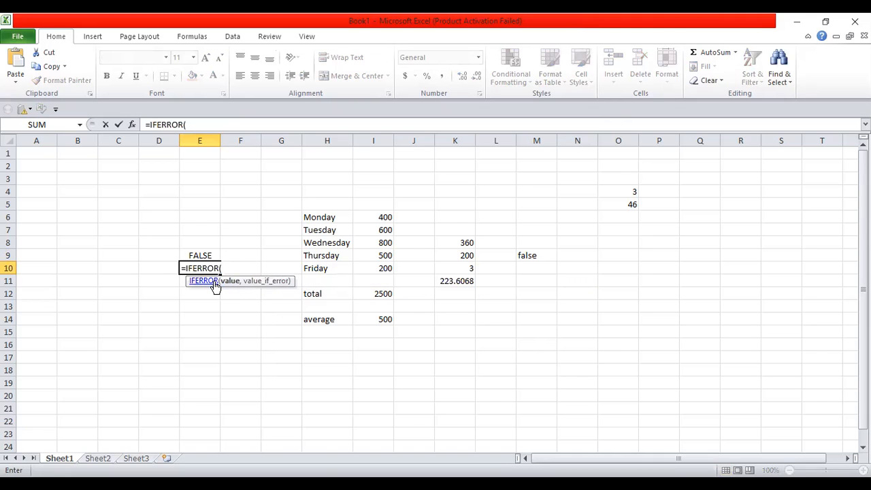
{"action": "type", "text": "25/0,\""}
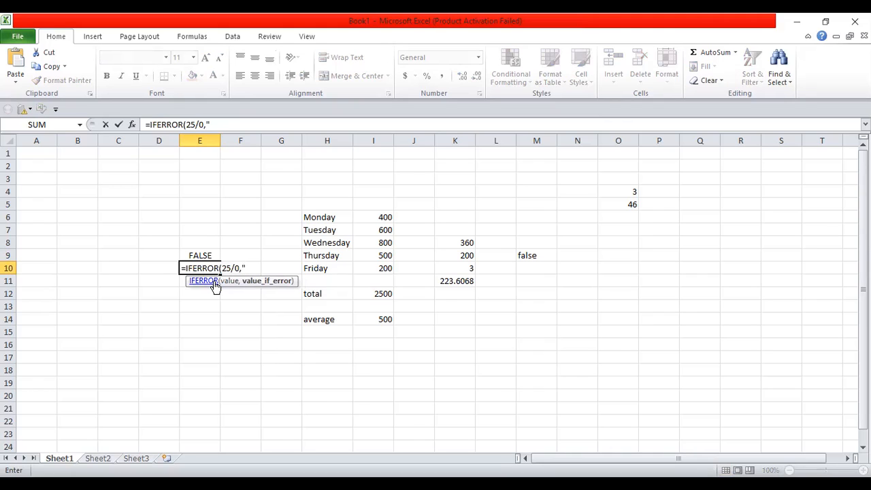
{"action": "type", "text": "exception\")"}
{"action": "key", "text": "Return"}
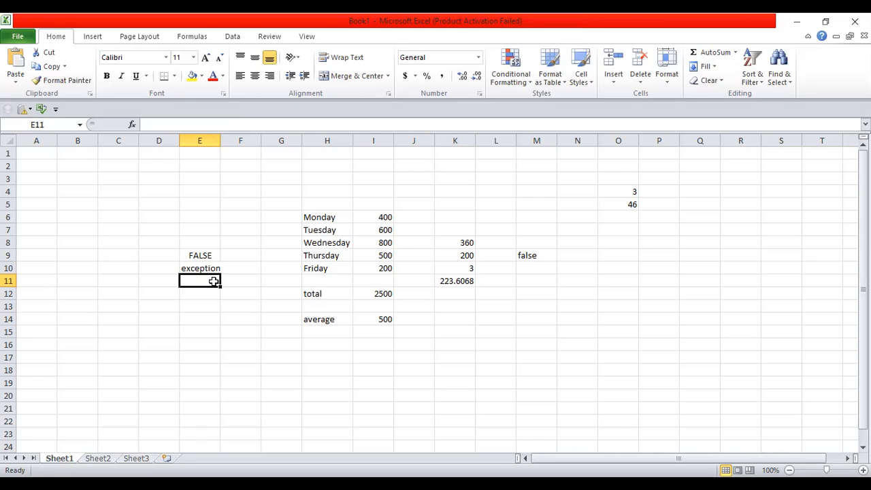
Negate a logical test in cell E11 with the formula =NOT(2+2=4)
{"action": "type", "text": "=n"}
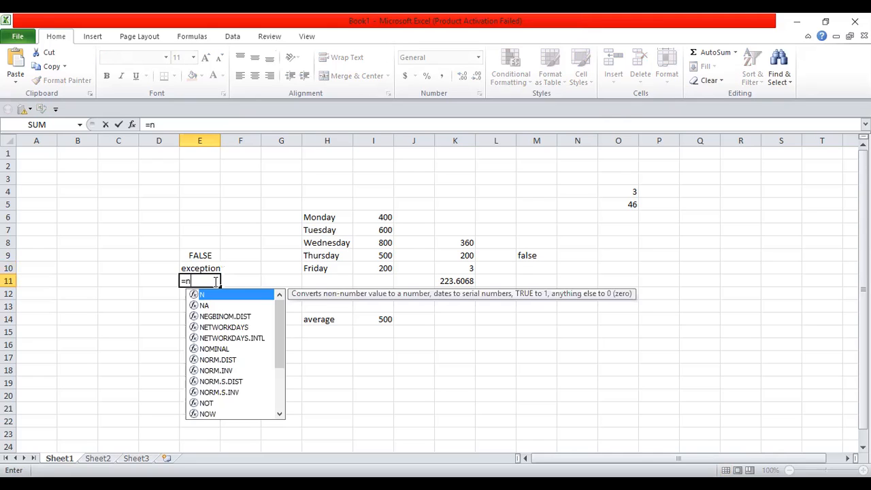
{"action": "type", "text": "ot"}
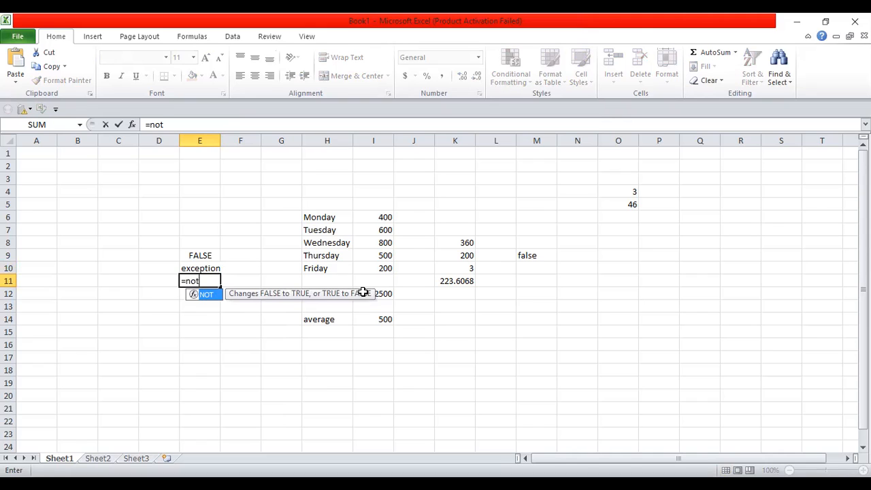
{"action": "type", "text": "("}
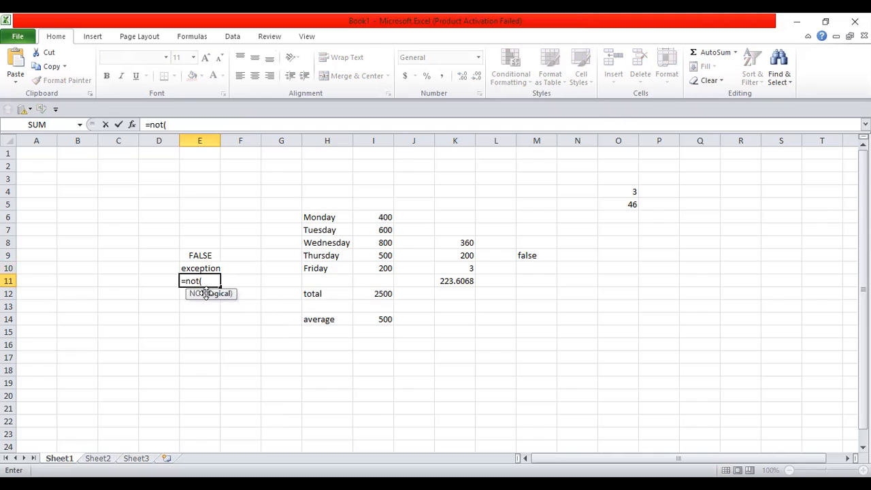
{"action": "left_click_drag", "start_coordinate": [207, 293], "coordinate": [202, 295]}
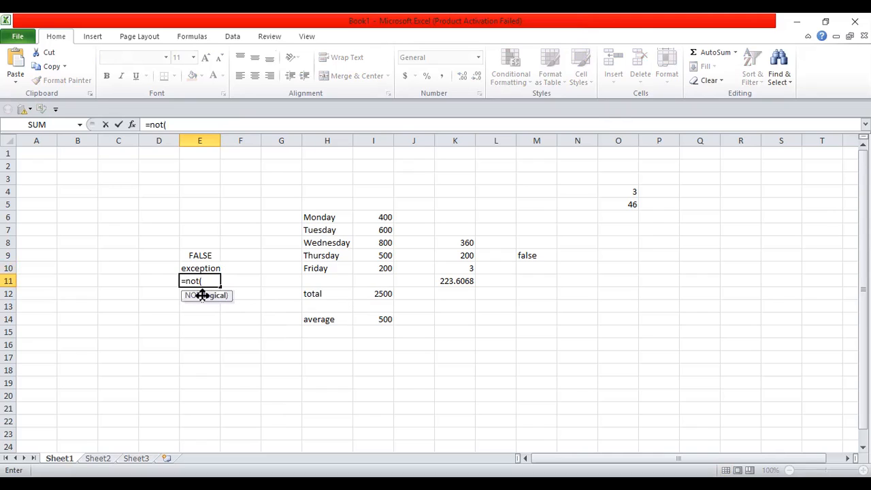
{"action": "type", "text": "2+2=4)"}
{"action": "key", "text": "Return"}
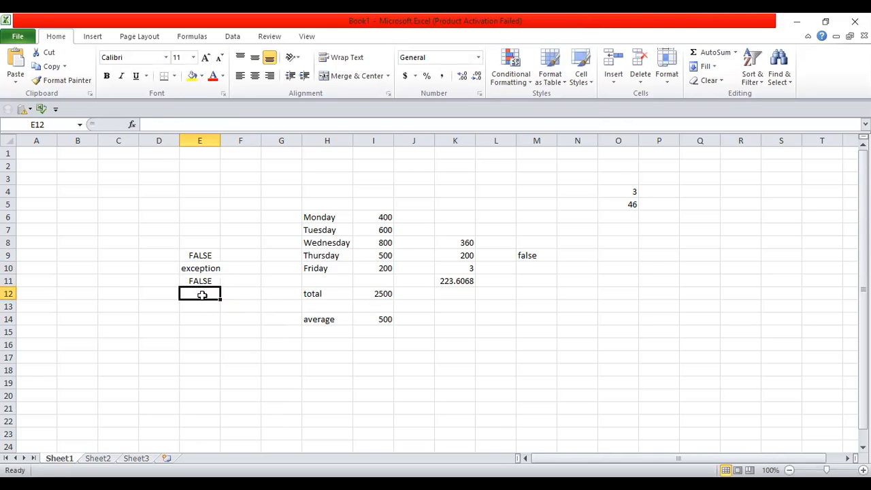
Negate a greater-than comparison in cell E12 with the formula =NOT(2+1>5)
{"action": "type", "text": "=n"}
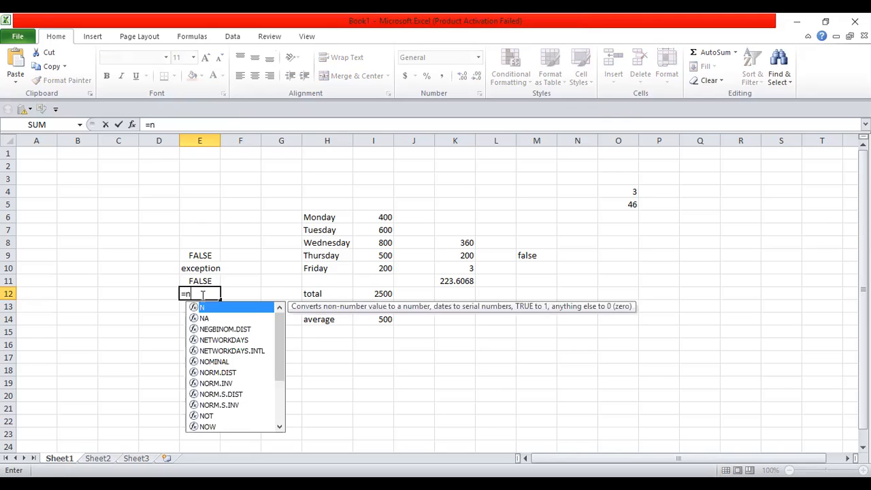
{"action": "type", "text": "ot"}
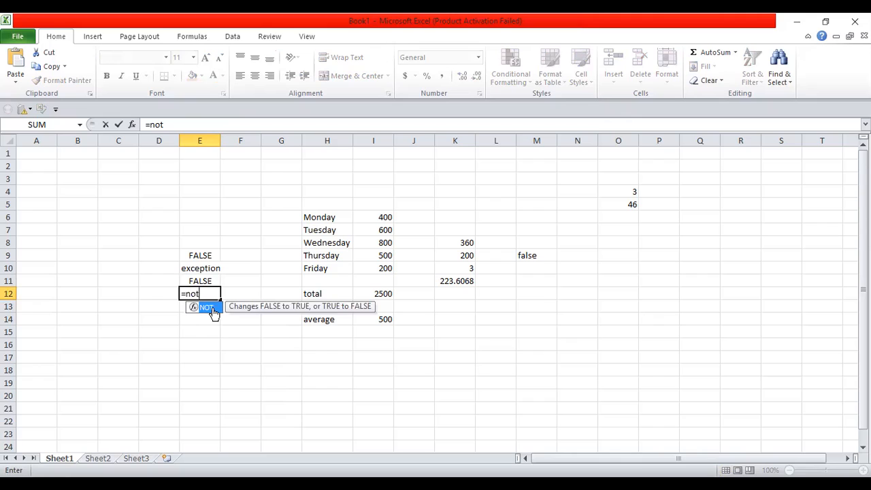
{"action": "double_click", "coordinate": [207, 307]}
{"action": "type", "text": "2+1"}
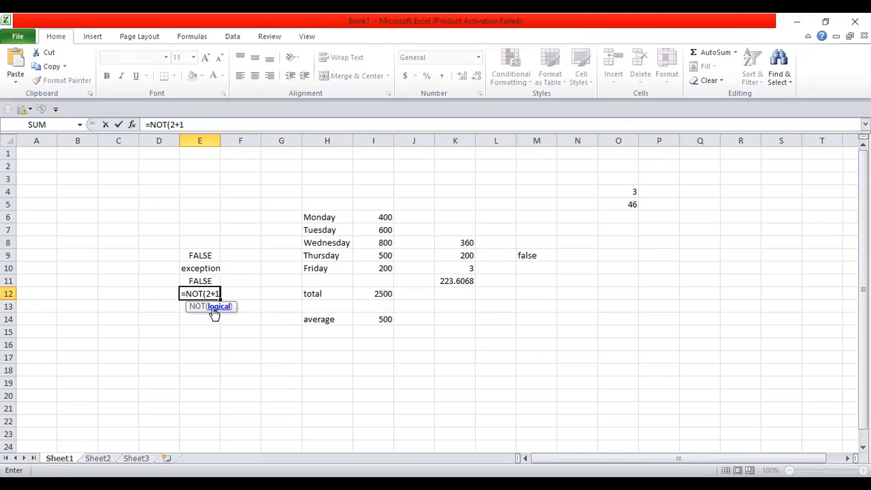
{"action": "type", "text": ">5"}
{"action": "key", "text": "Return"}
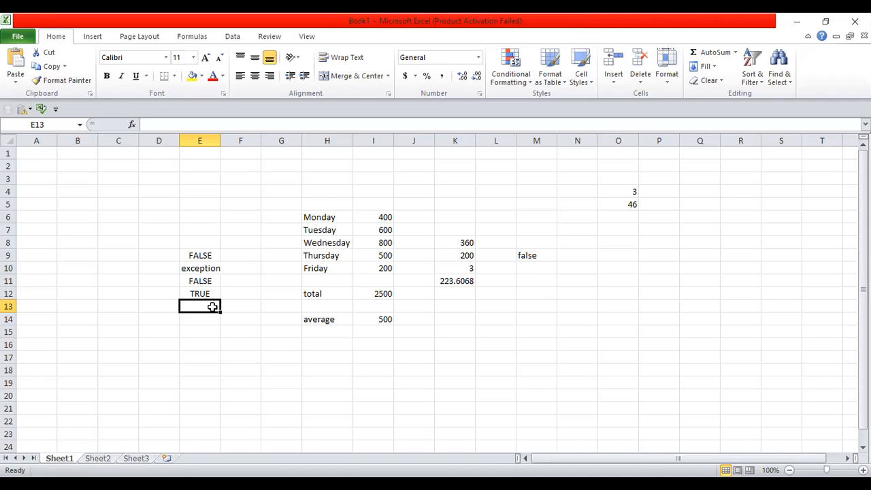
Test whether any of three conditions holds in cell E13 with the formula =OR(2+2=4,2+3=5,1+2=6)
{"action": "type", "text": "=o"}
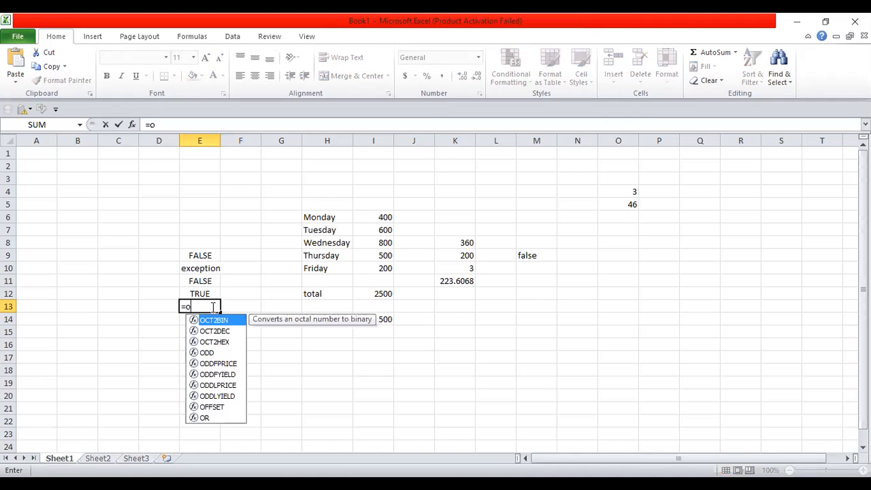
{"action": "type", "text": "r"}
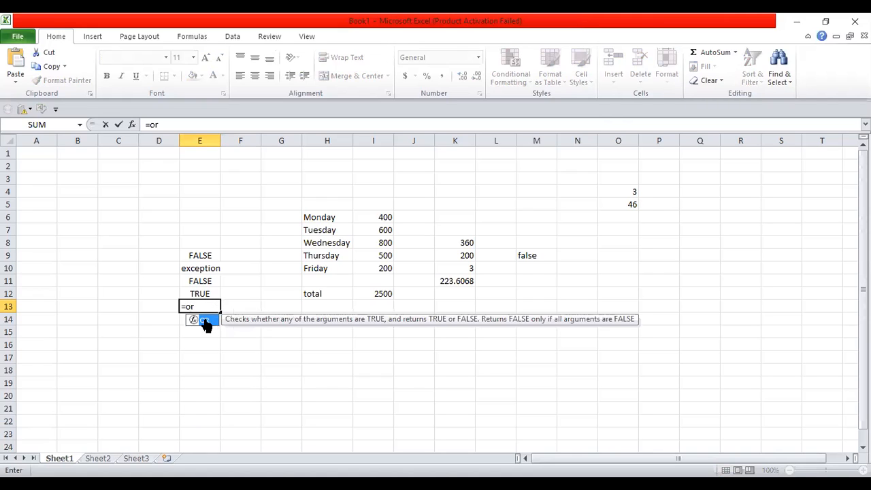
{"action": "double_click", "coordinate": [204, 321]}
{"action": "type", "text": "2+2"}
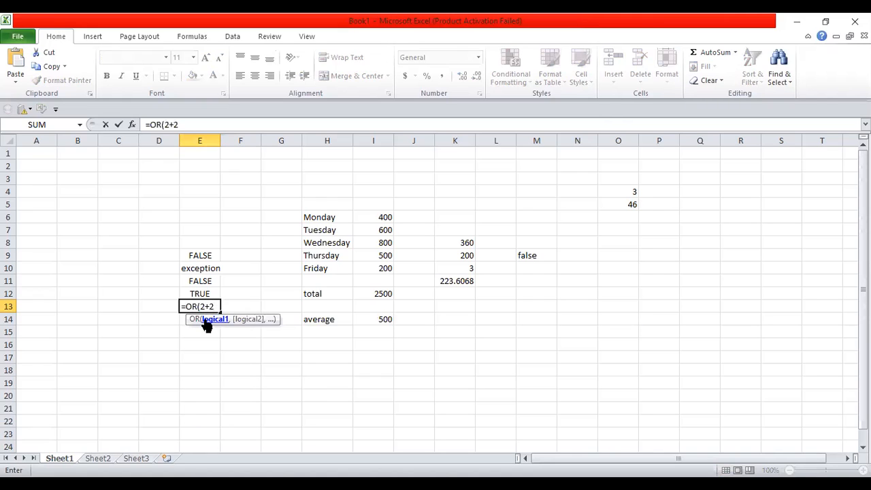
{"action": "type", "text": "=4,2+3=5,"}
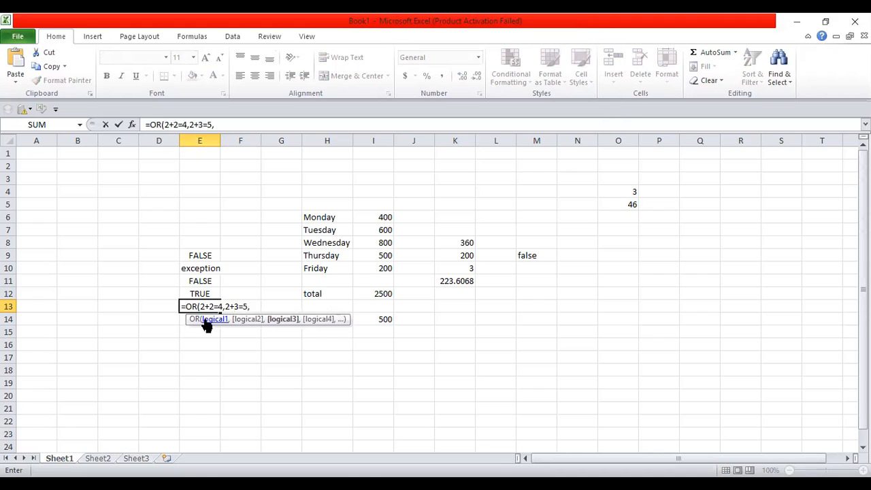
{"action": "type", "text": "1+2=6"}
{"action": "key", "text": "Return"}
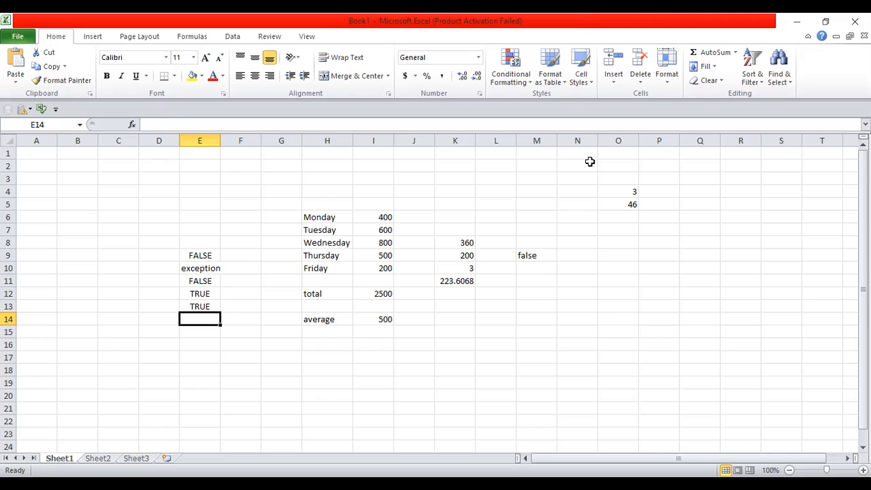
Get the absolute value of a negative number in cell E14 with the formula =ABS(-10)
{"action": "type", "text": "=a"}
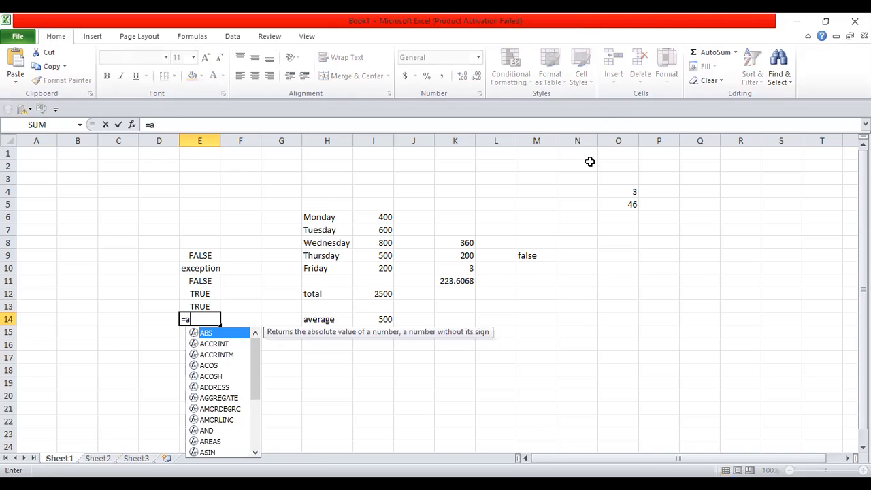
{"action": "type", "text": "bs"}
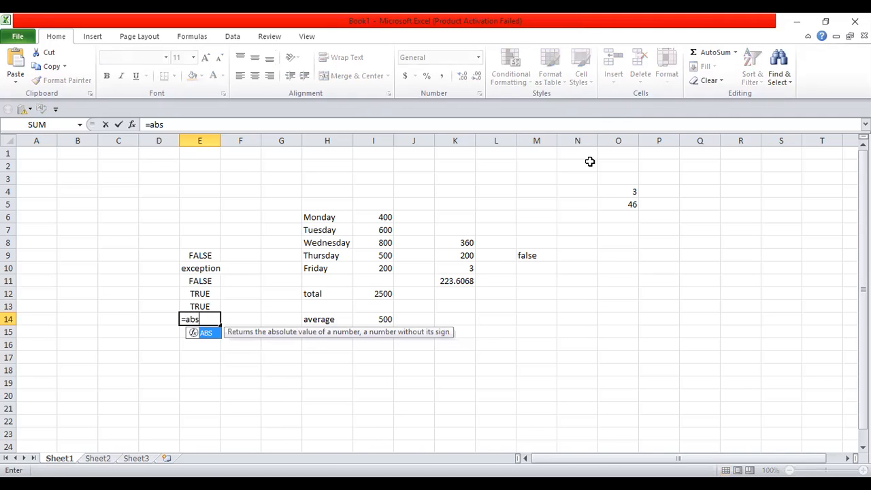
{"action": "type", "text": "(-10)"}
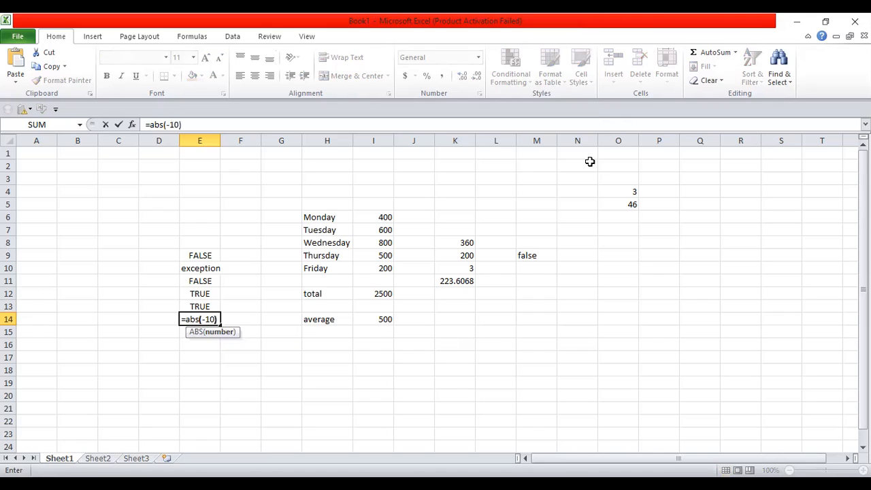
{"action": "key", "text": "Return"}
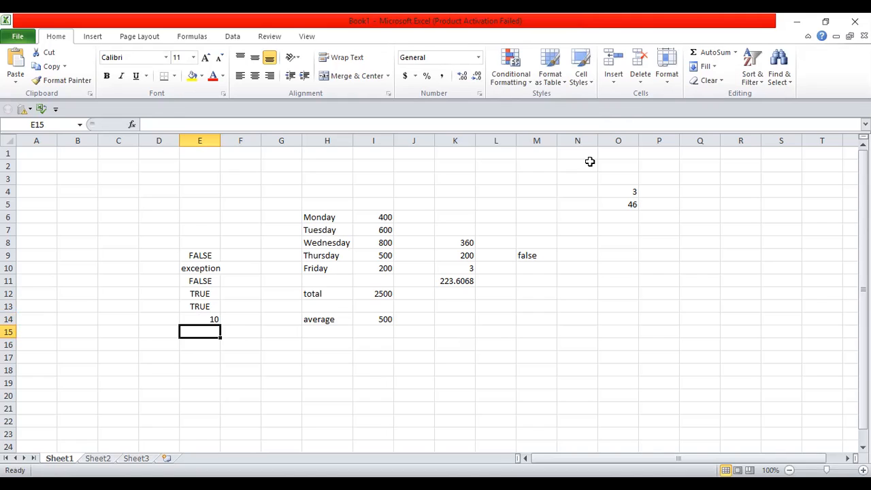
Round 7 up to the nearest multiple of 2 in cell E15 with the formula =CEILING(7,2)
{"action": "type", "text": "ceilinh"}
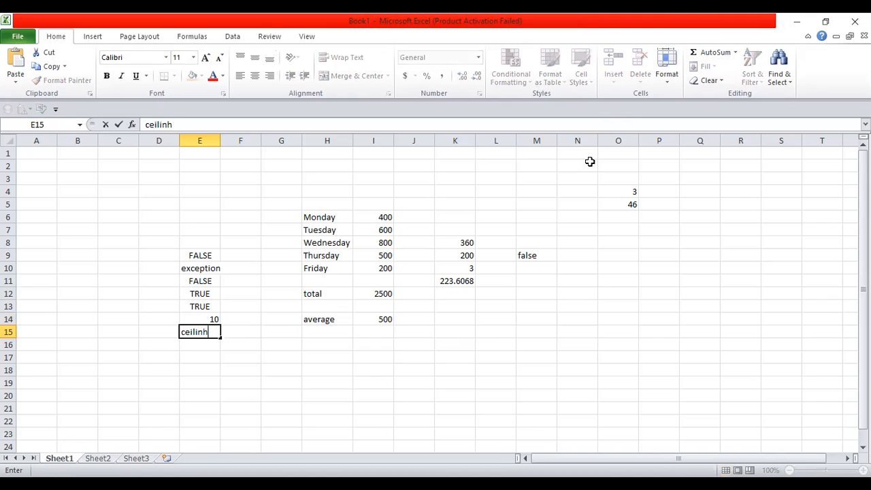
{"action": "key", "text": "BackSpace"}
{"action": "type", "text": "g"}
{"action": "left_click", "coordinate": [182, 332]}
{"action": "type", "text": "="}
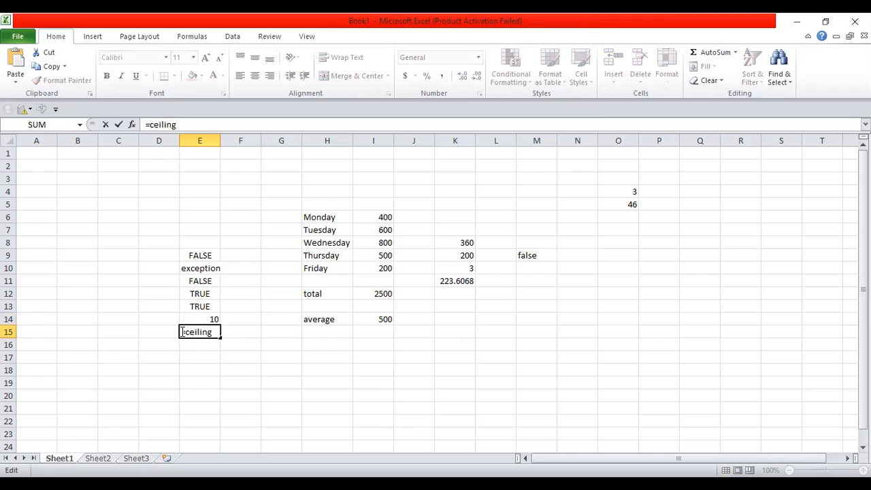
{"action": "left_click", "coordinate": [215, 332]}
{"action": "key", "text": "BackSpace"}
{"action": "key", "text": "BackSpace"}
{"action": "key", "text": "BackSpace"}
{"action": "key", "text": "BackSpace"}
{"action": "key", "text": "BackSpace"}
{"action": "key", "text": "BackSpace"}
{"action": "key", "text": "BackSpace"}
{"action": "type", "text": "cei"}
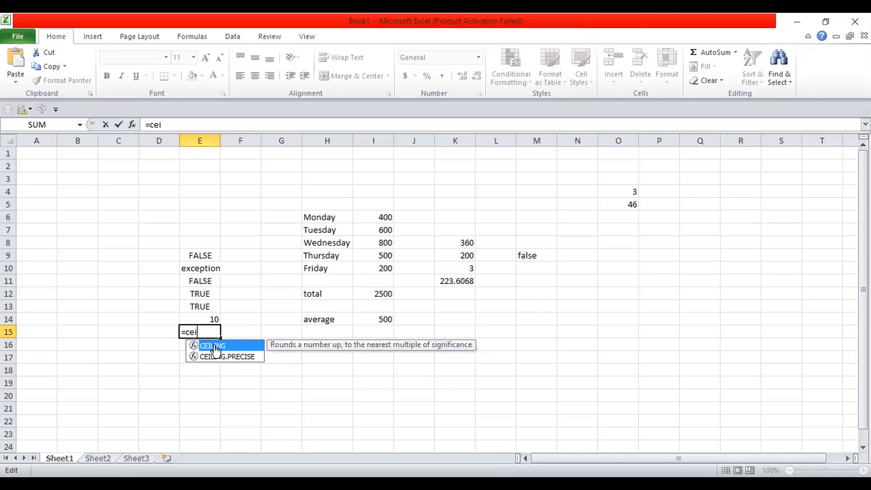
{"action": "double_click", "coordinate": [215, 348]}
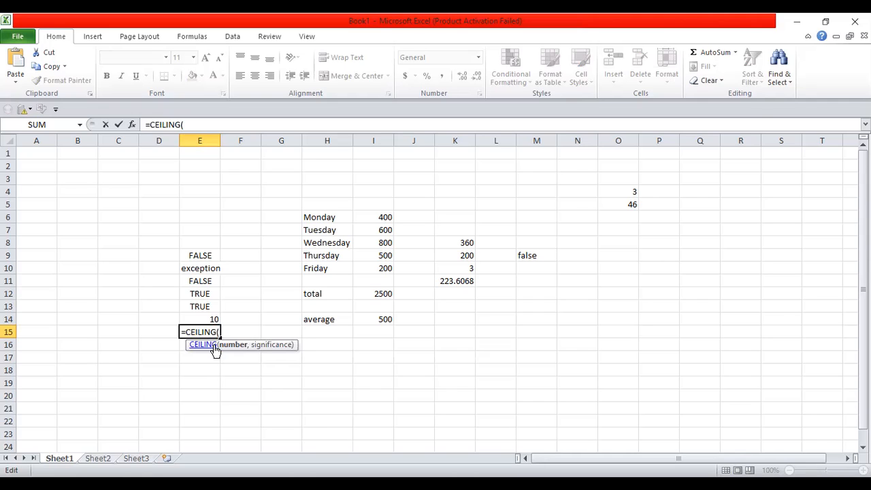
{"action": "type", "text": "7,2)"}
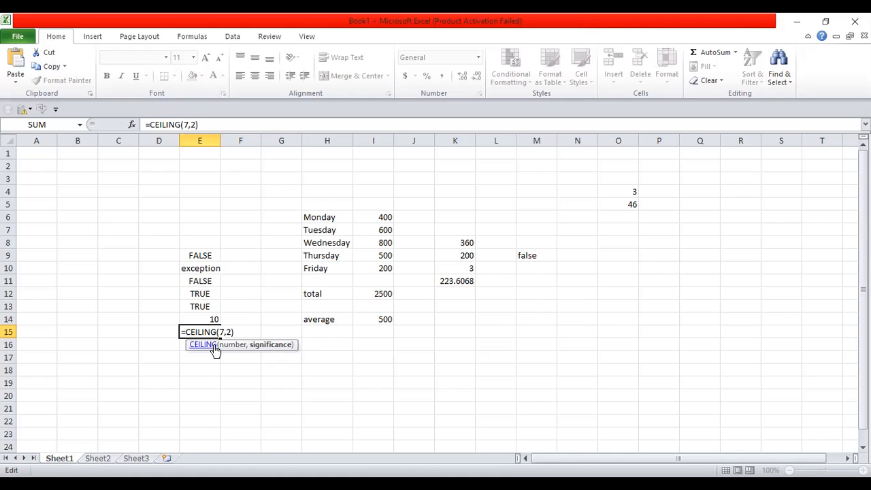
{"action": "key", "text": "Return"}
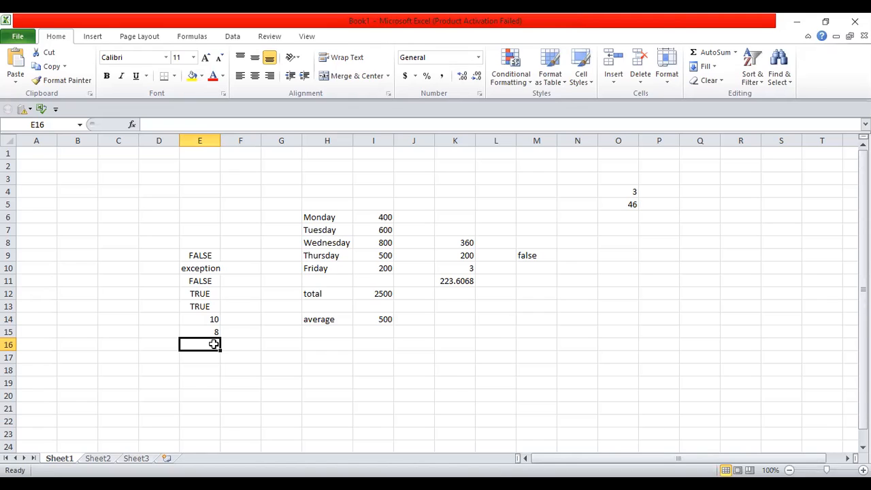
Calculate the remainder of 7 divided by 2 in cell E16 with the formula =MOD(7,2)
{"action": "type", "text": "="}
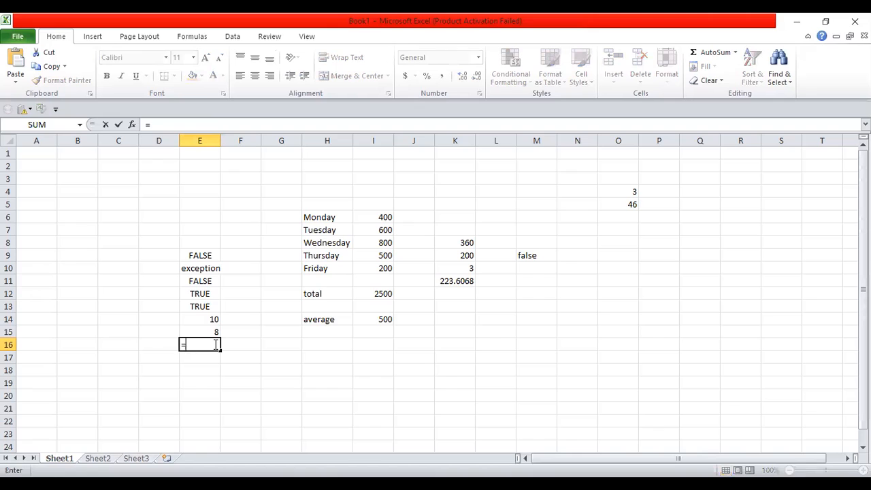
{"action": "type", "text": "m"}
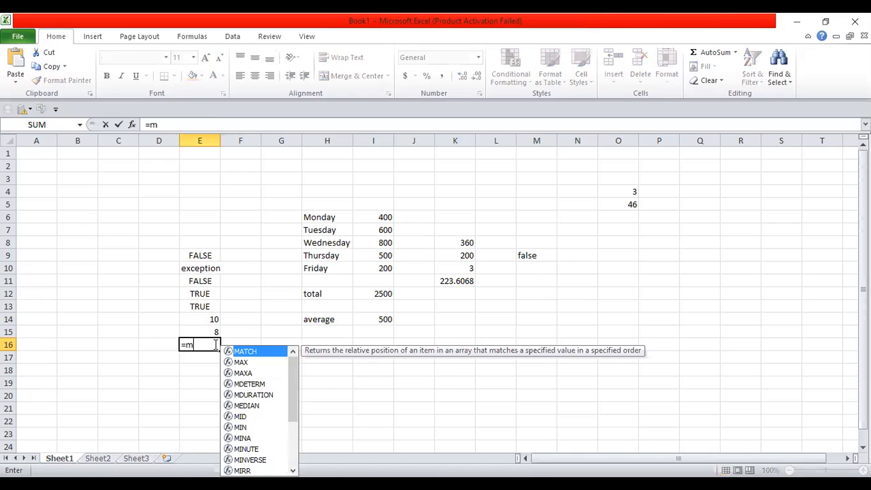
{"action": "type", "text": "od"}
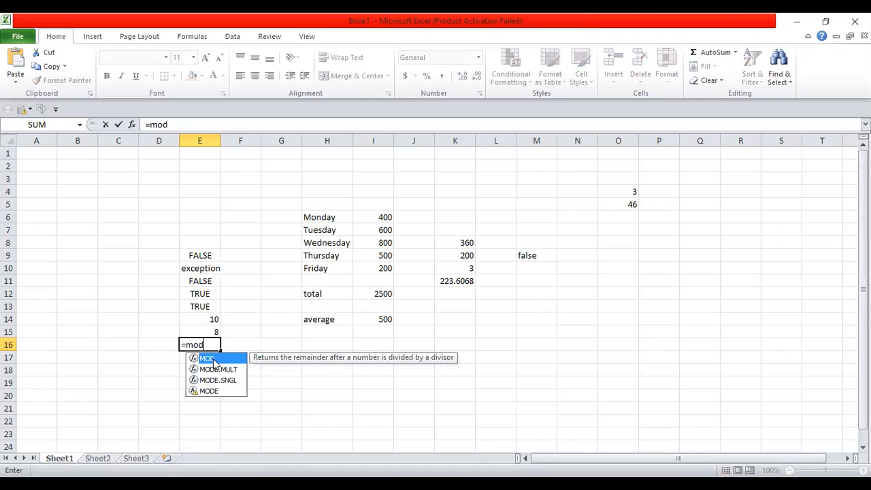
{"action": "double_click", "coordinate": [213, 359]}
{"action": "type", "text": "7,2)"}
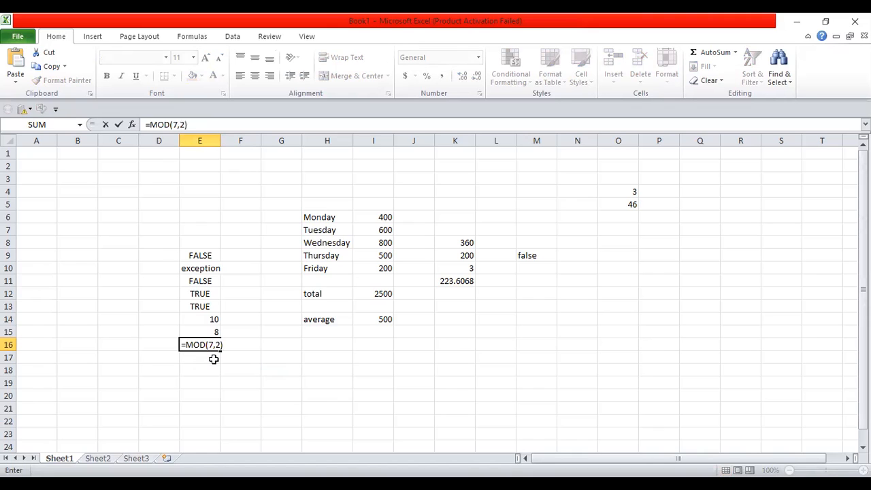
{"action": "key", "text": "Return"}
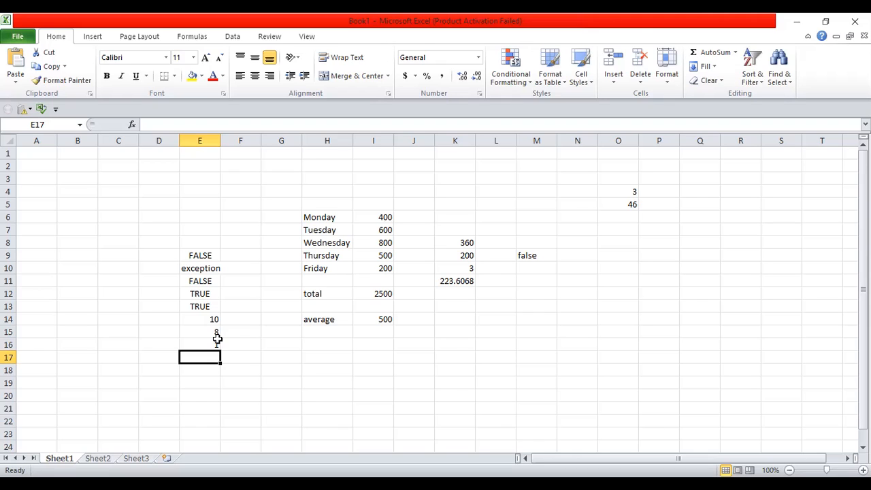
{"action": "left_click", "coordinate": [214, 342]}
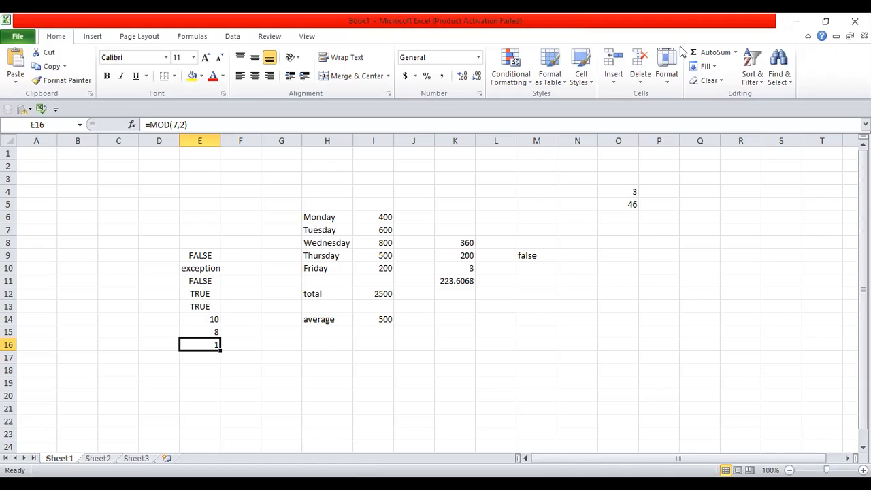
{"action": "key", "text": "alt+Tab"}
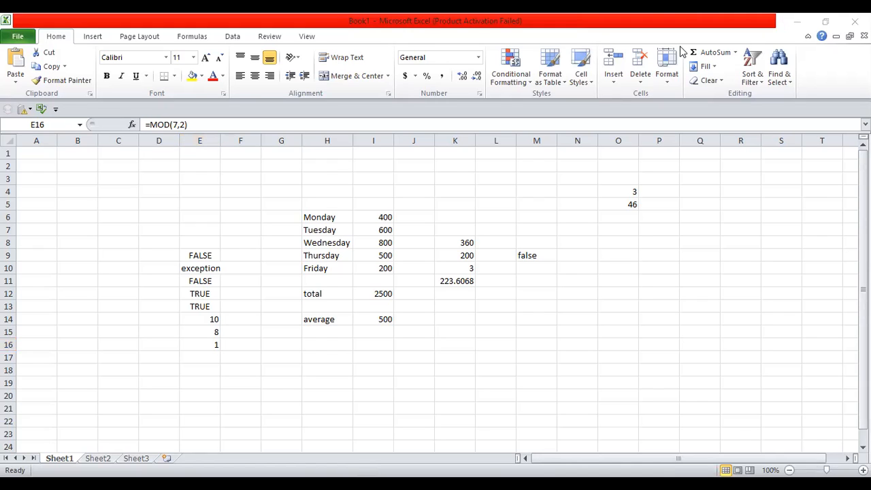